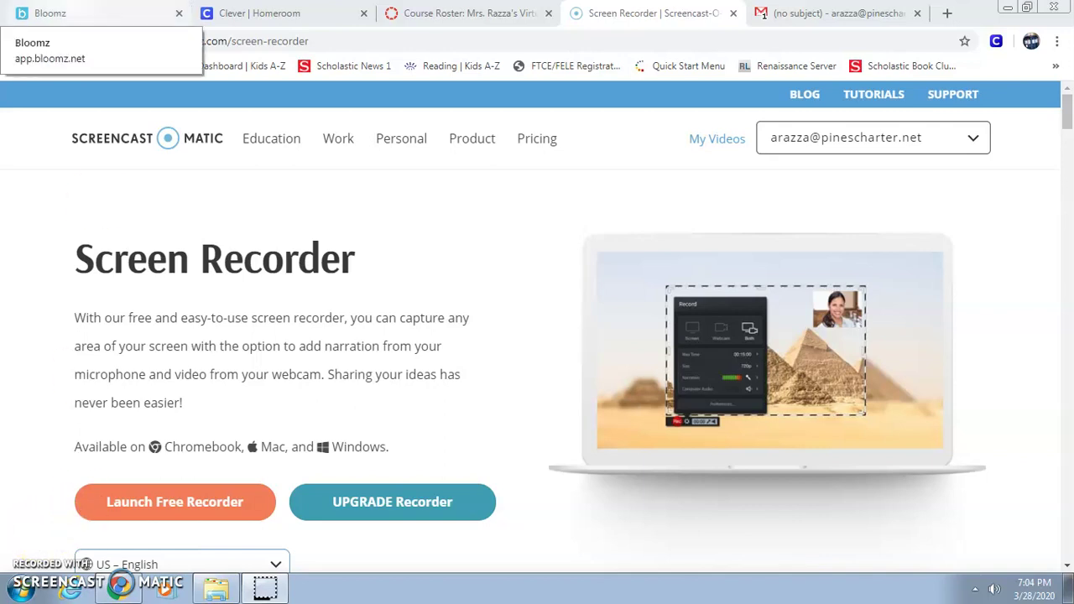
# Launch Canvas from the Clever Homeroom grid, then view the Gmail 403 Error troubleshooting email.
pyautogui.click(239, 16)
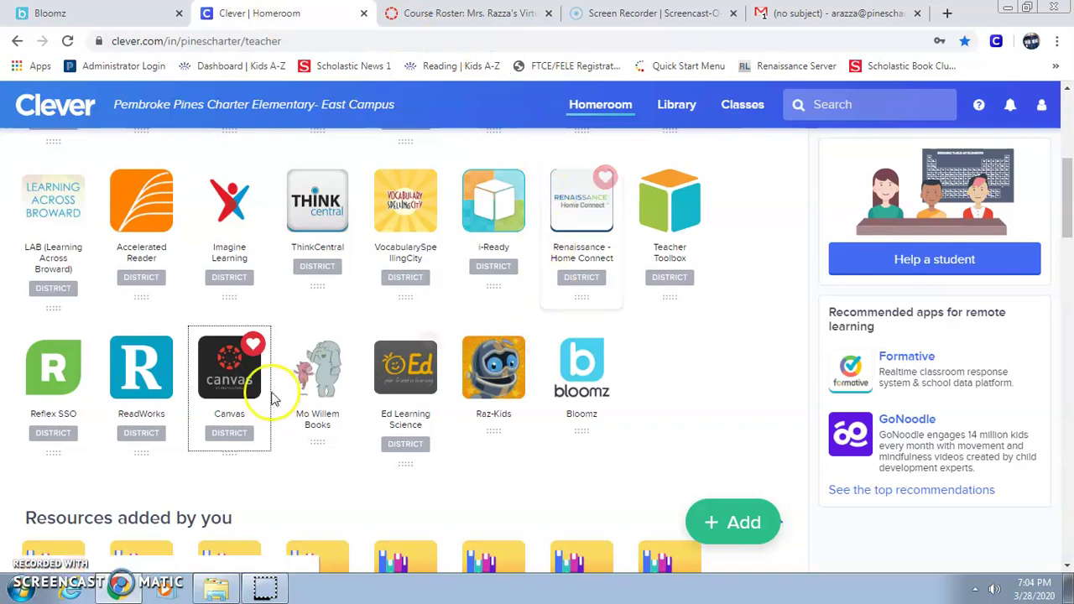
pyautogui.click(245, 394)
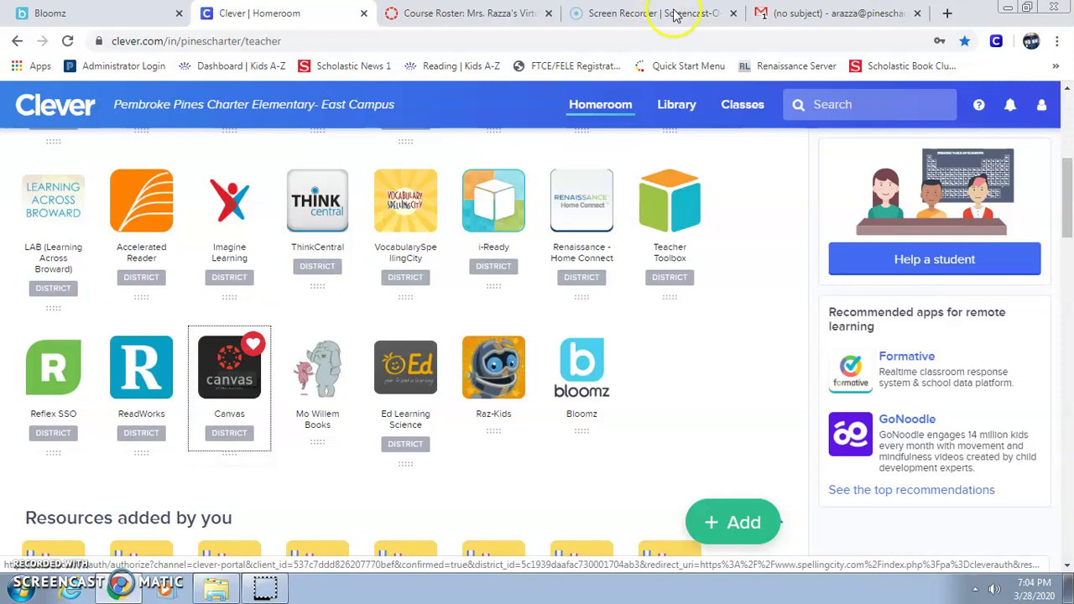
pyautogui.click(814, 17)
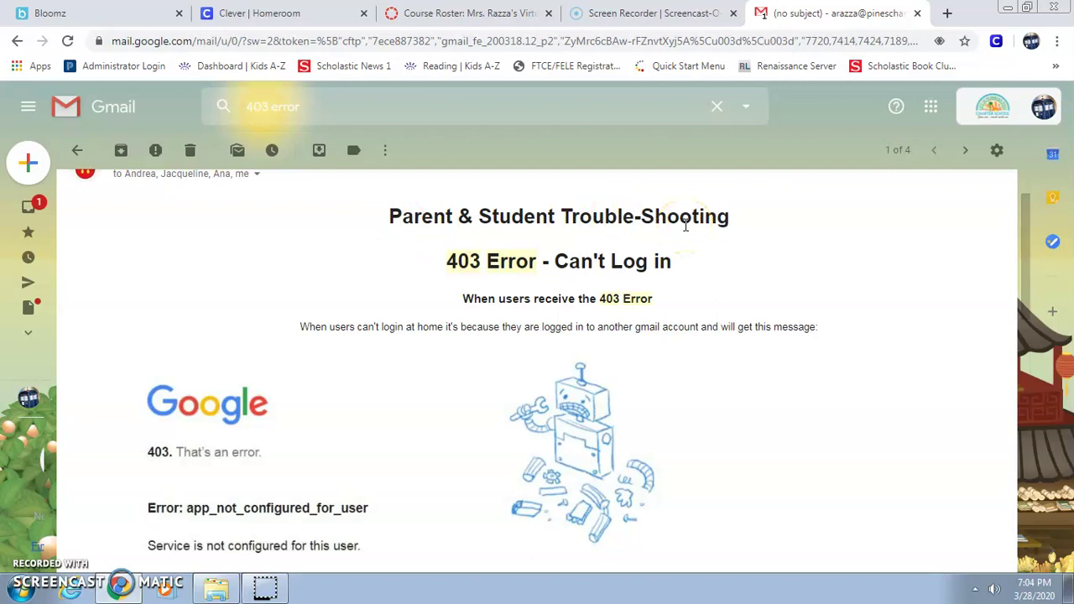
# Leave the 'Parent & Student Trouble-Shooting' email for the Clever | Homeroom tab.
pyautogui.click(329, 12)
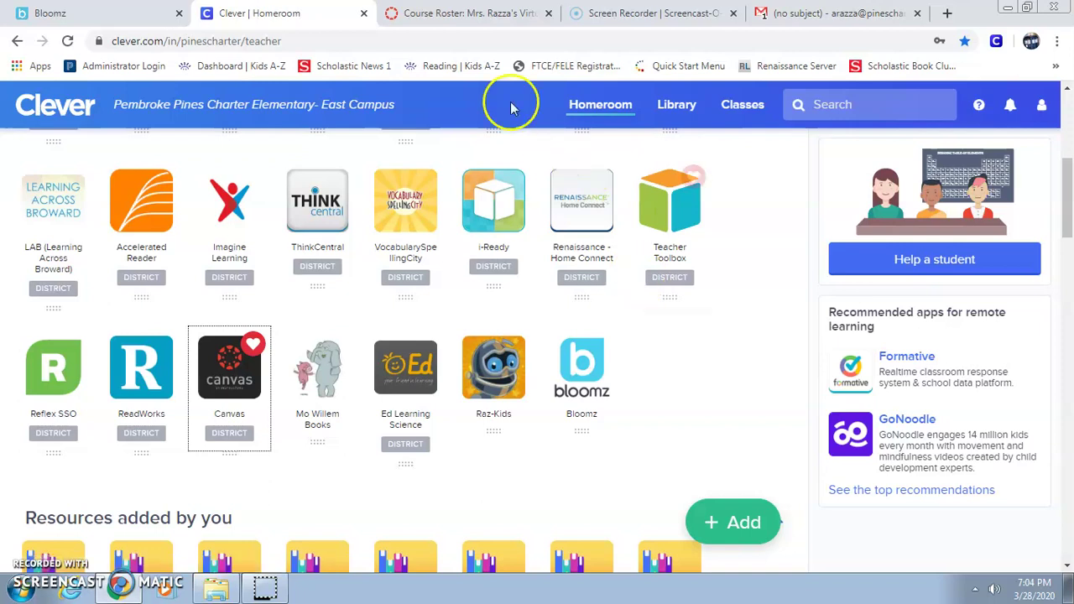
# Launch Canvas from Homeroom, close the Course Roster tab, and return to Clever Homeroom.
pyautogui.scroll(5, 576, 288)
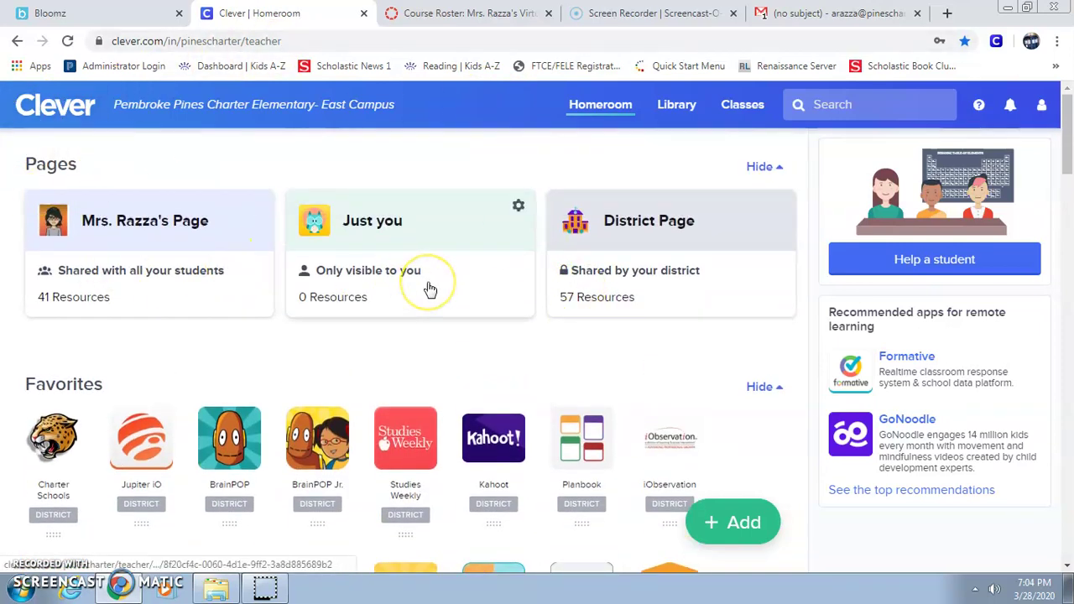
pyautogui.scroll(-6, 429, 289)
pyautogui.click(212, 375)
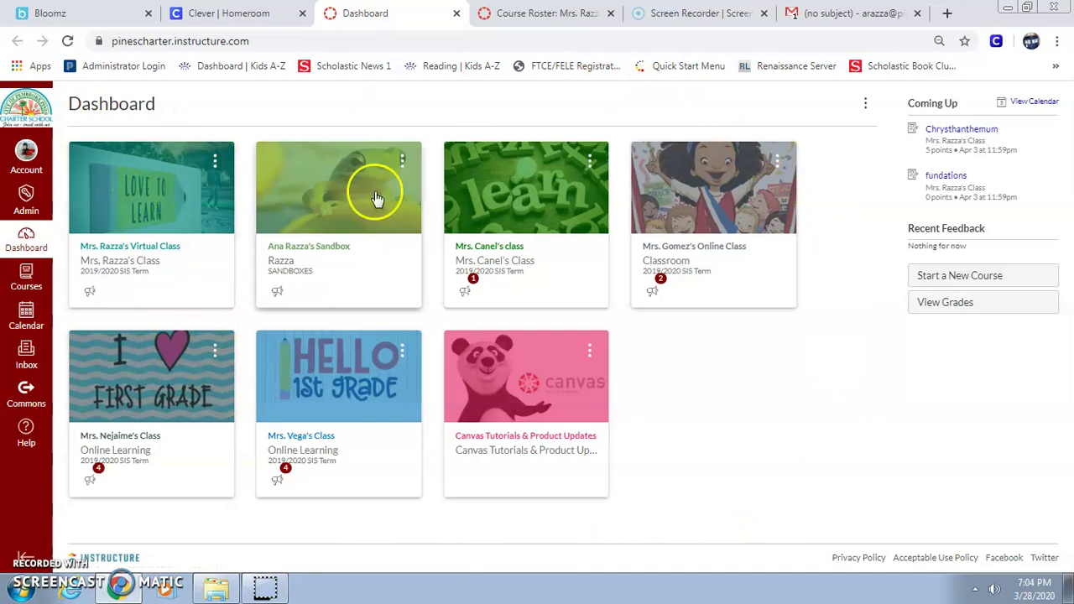
pyautogui.click(610, 12)
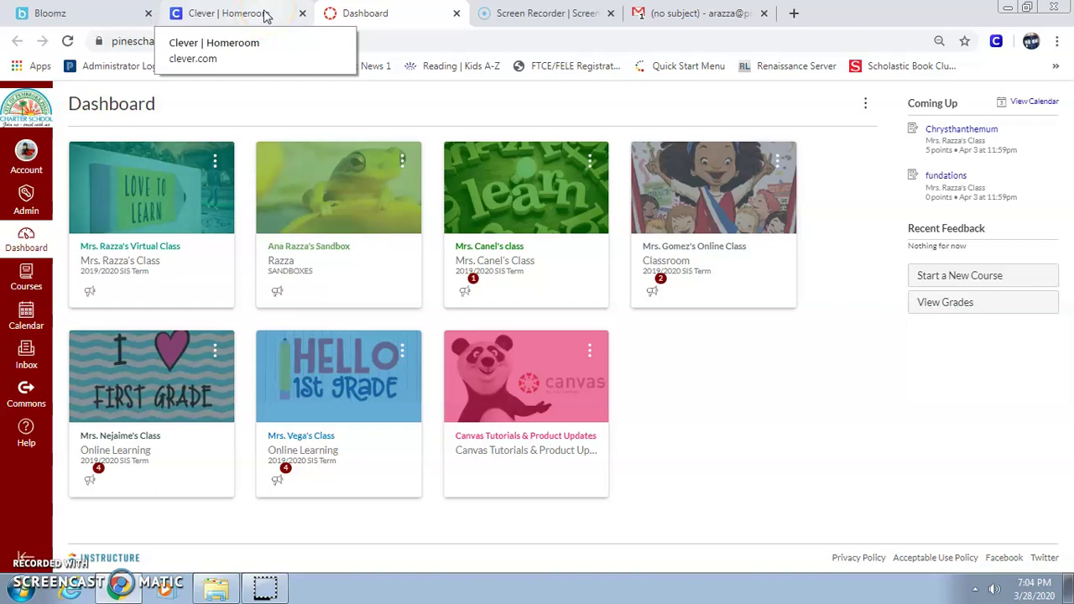
pyautogui.click(264, 15)
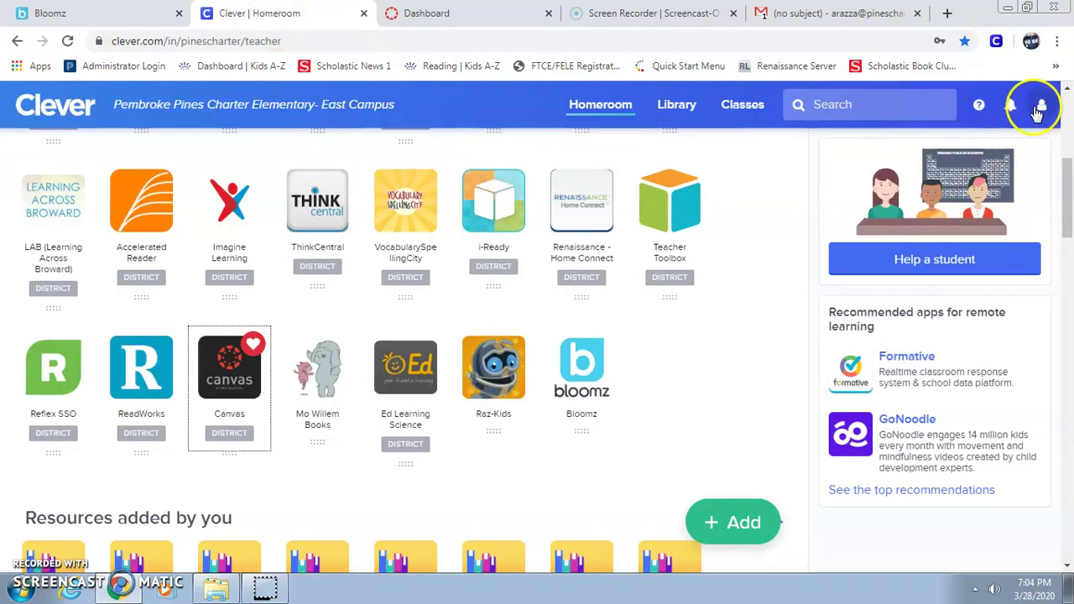
pyautogui.click(1037, 112)
# Log out of the Clever teacher account and clear the prefilled Google sign-in email.
pyautogui.click(952, 256)
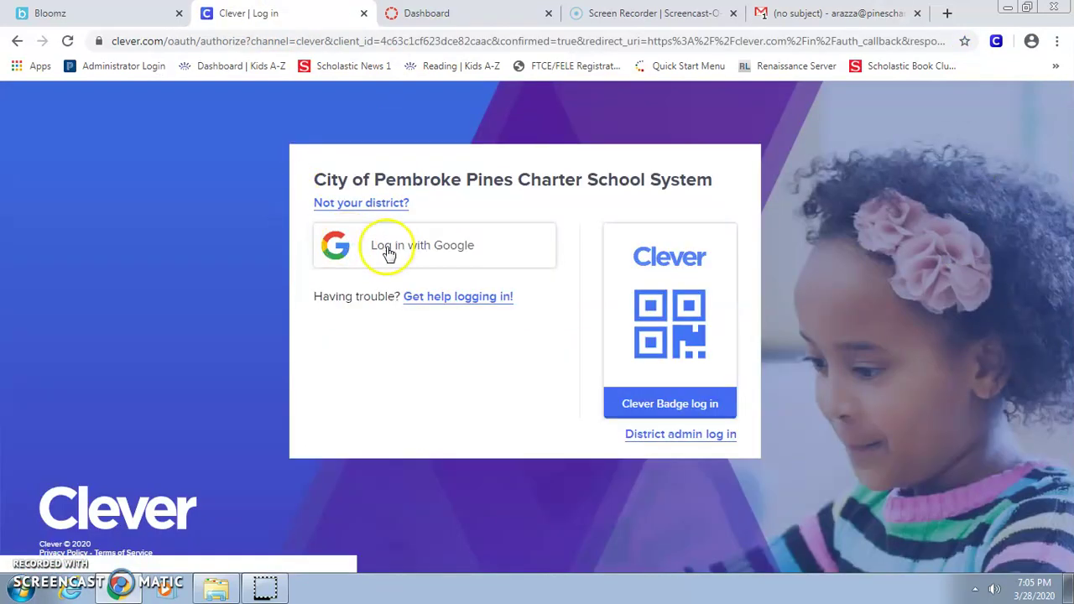
pyautogui.click(408, 256)
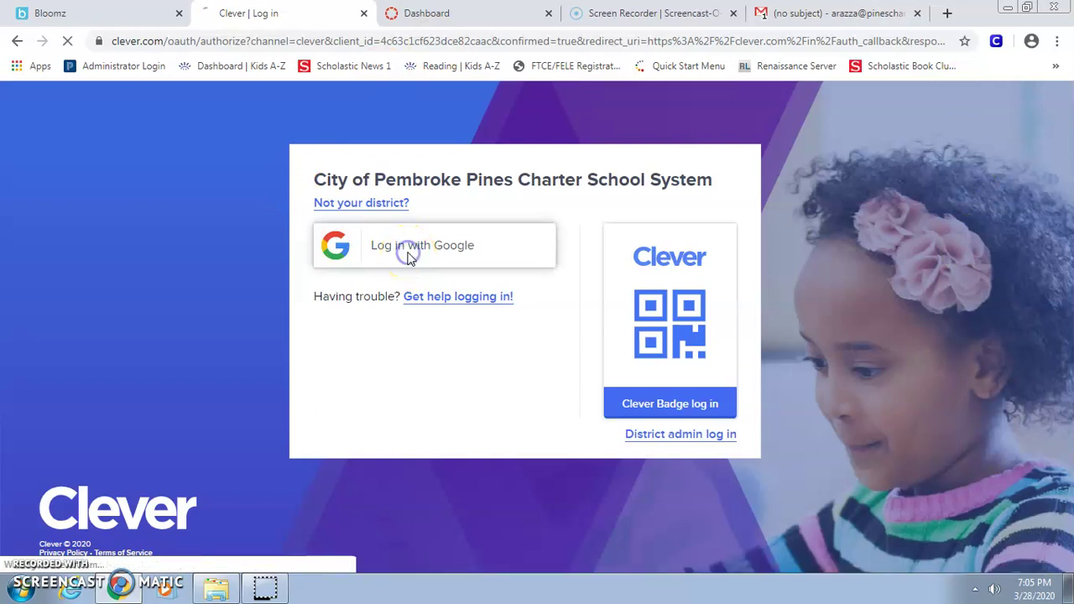
pyautogui.moveTo(580, 288); pyautogui.dragTo(359, 283)
pyautogui.press('BackSpace')
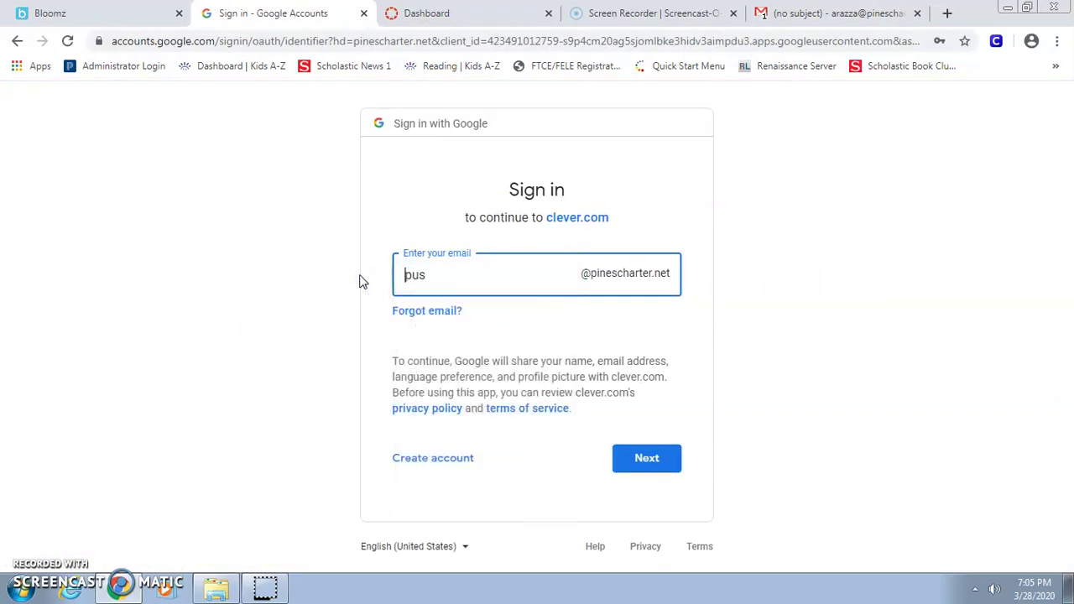
pyautogui.press('Delete')
pyautogui.press('Delete')
pyautogui.press('Delete')
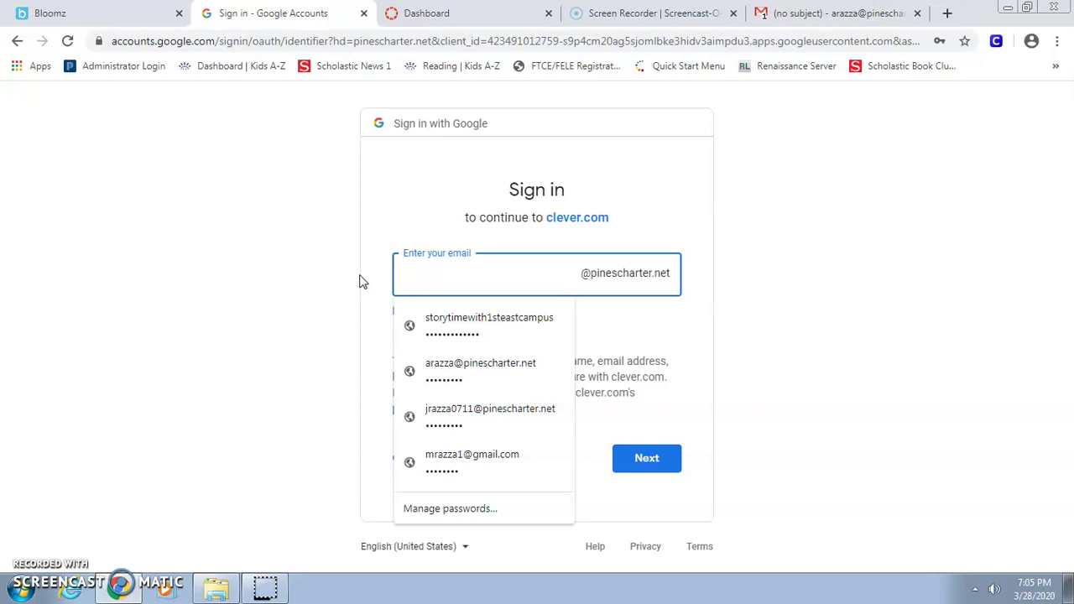
# Sign in through Google with the student's email address and password.
pyautogui.write('cr')
pyautogui.press('Down')
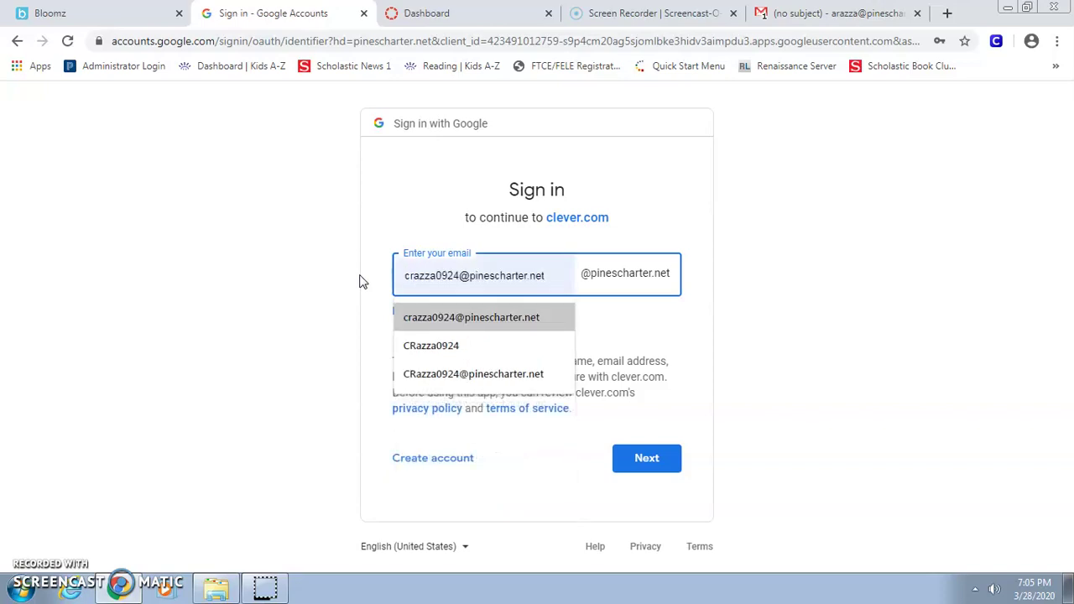
pyautogui.click(443, 317)
pyautogui.click(663, 466)
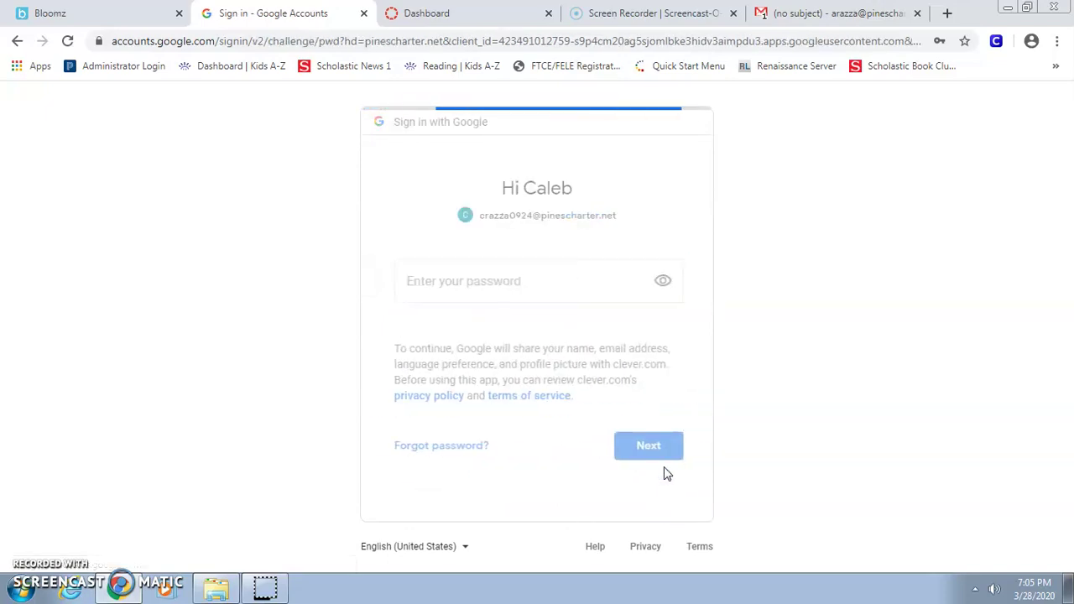
pyautogui.moveTo(472, 300); pyautogui.dragTo(375, 298)
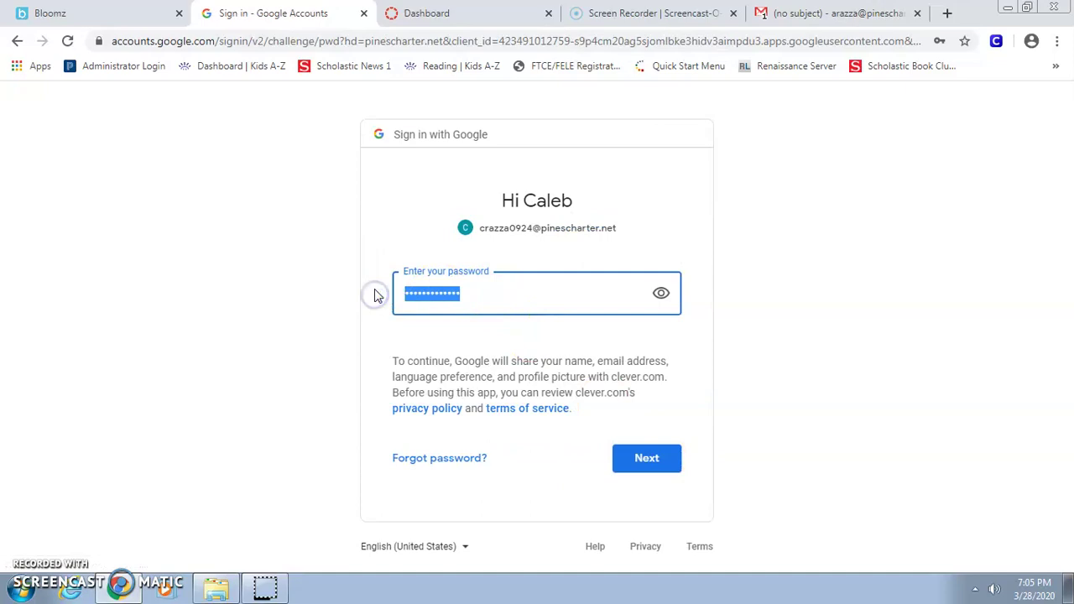
pyautogui.write('c')
pyautogui.press('Return')
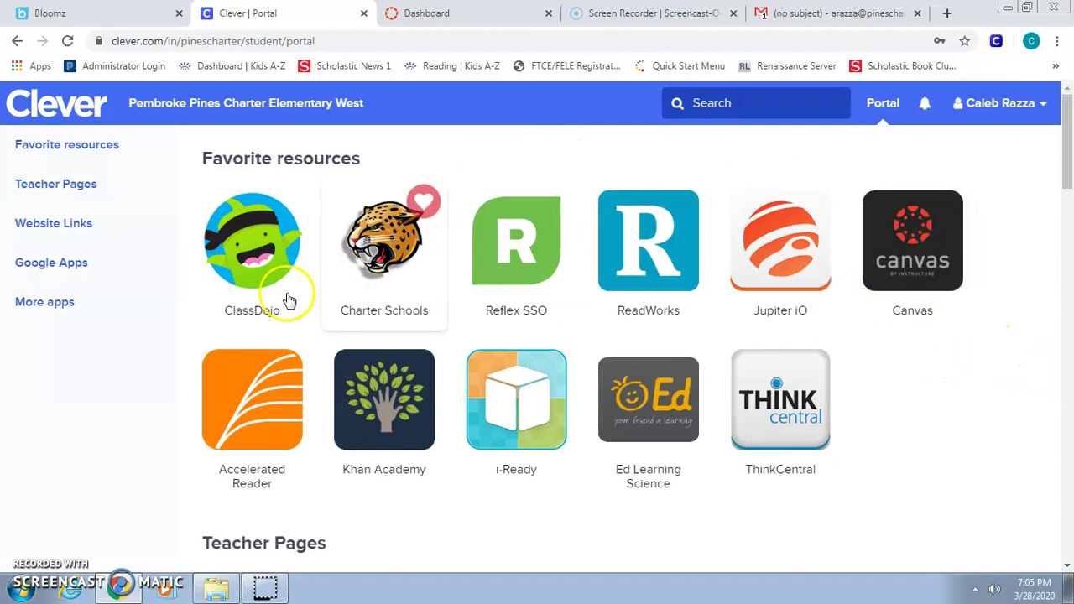
# Launch Canvas from the student portal and close the extra Canvas Dashboard tabs.
pyautogui.click(897, 265)
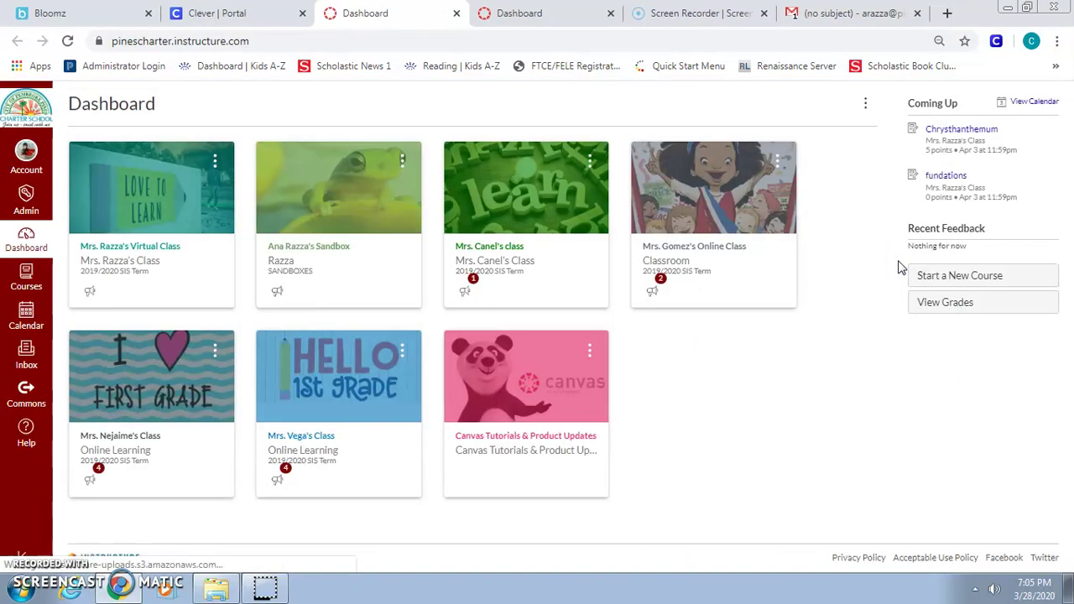
pyautogui.click(610, 13)
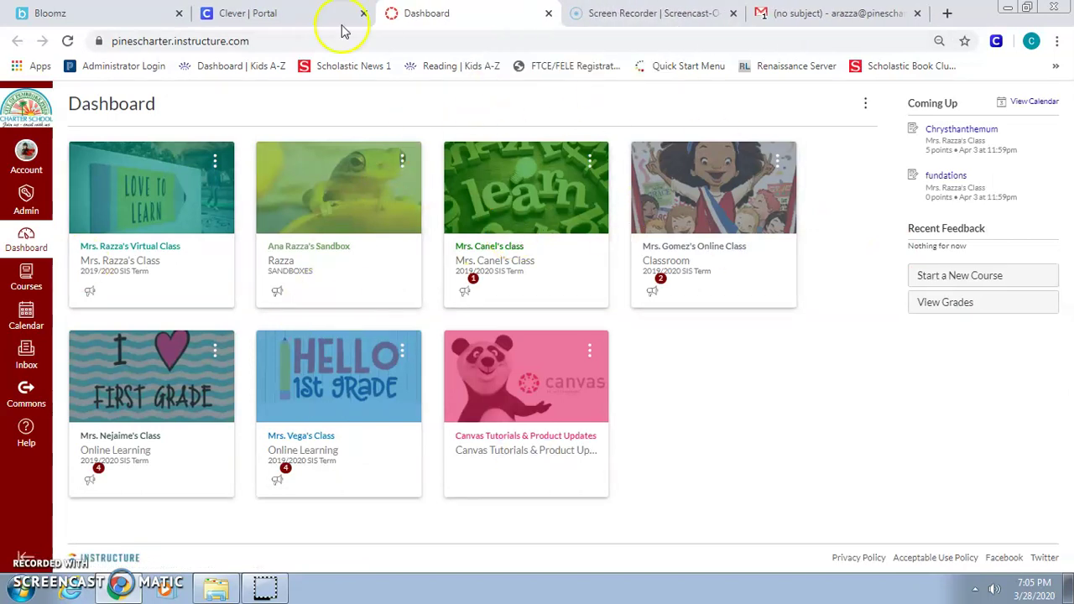
pyautogui.click(309, 11)
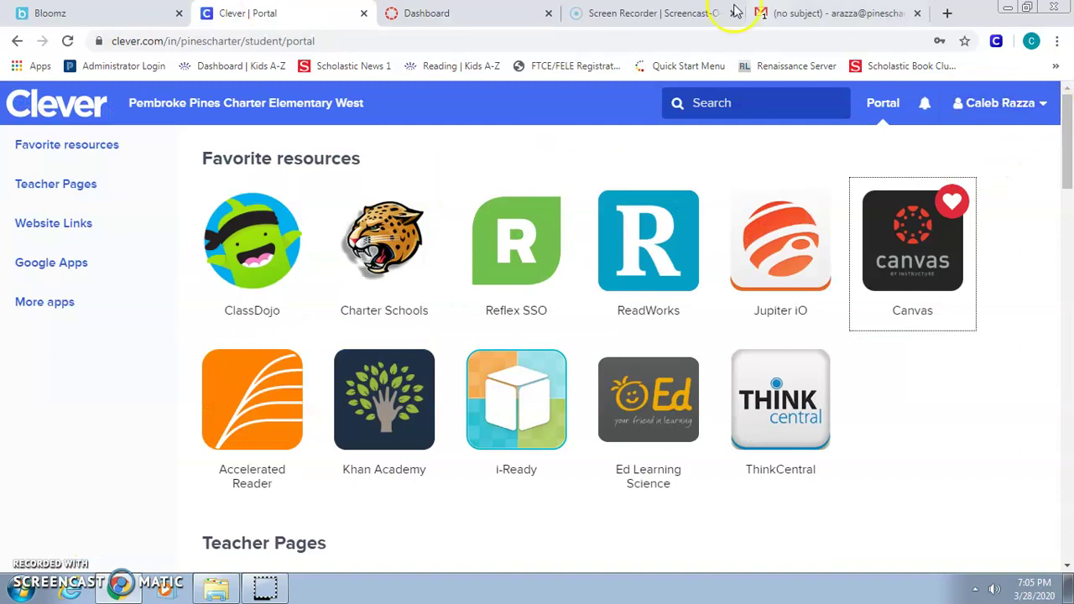
pyautogui.click(550, 14)
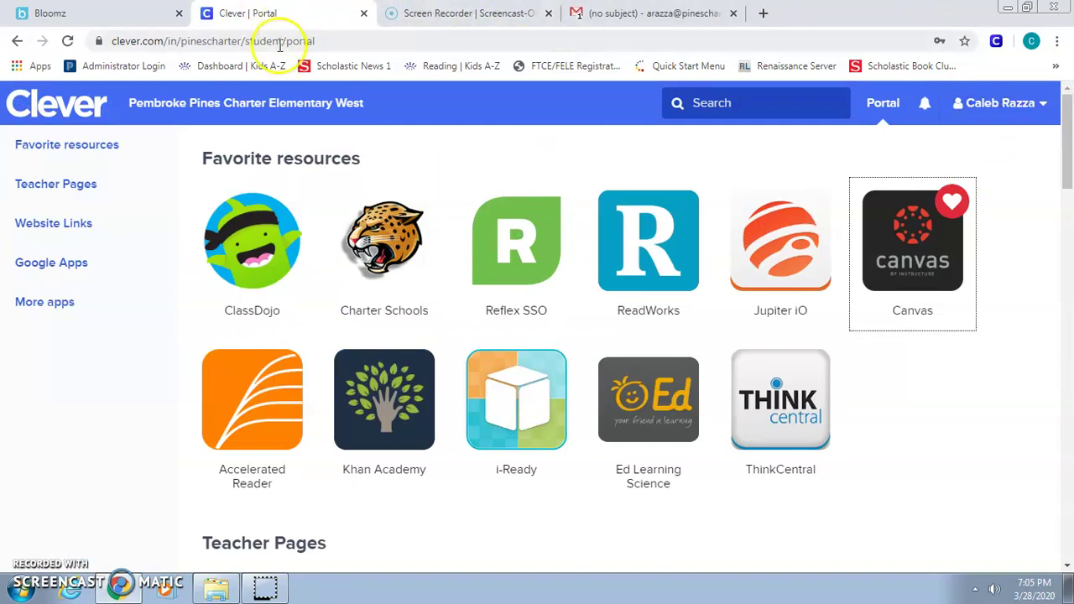
# Relaunch Canvas from the student portal and switch between the Clever Portal and Dashboard.
pyautogui.click(925, 257)
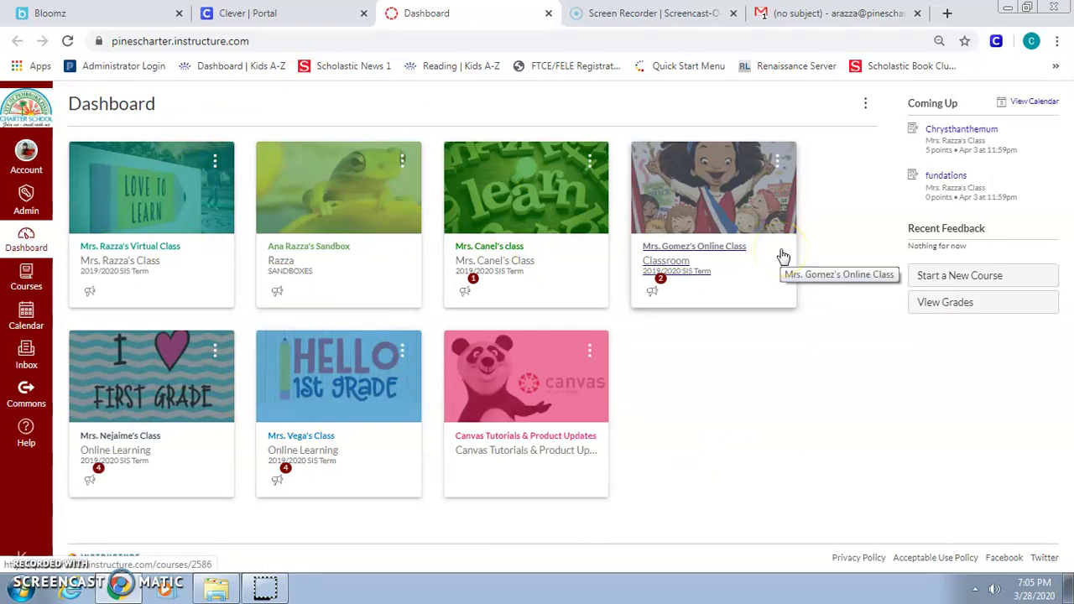
pyautogui.click(1026, 173)
pyautogui.hotkey('ctrl', 'shift', 'Tab')
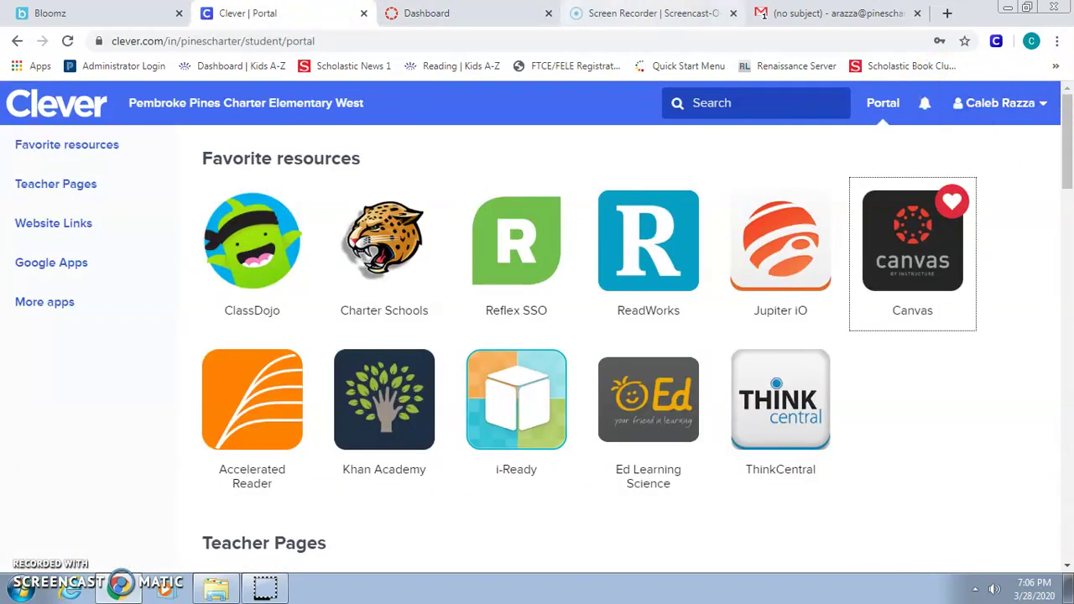
pyautogui.click(474, 15)
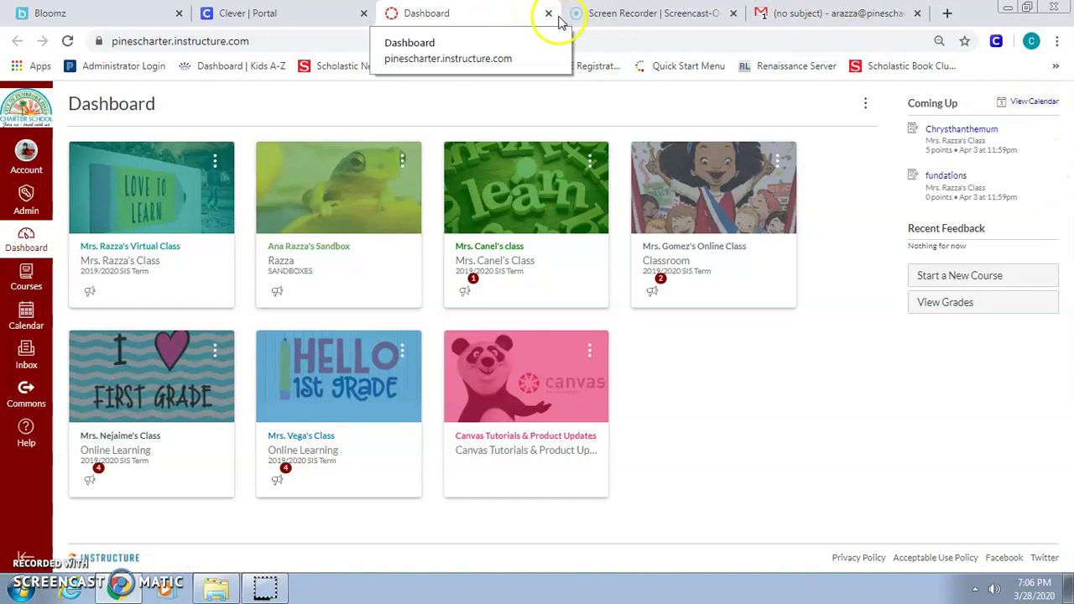
# Log the teacher out of Canvas, close the Google sign-in tab, and relaunch Canvas as the student.
pyautogui.click(26, 158)
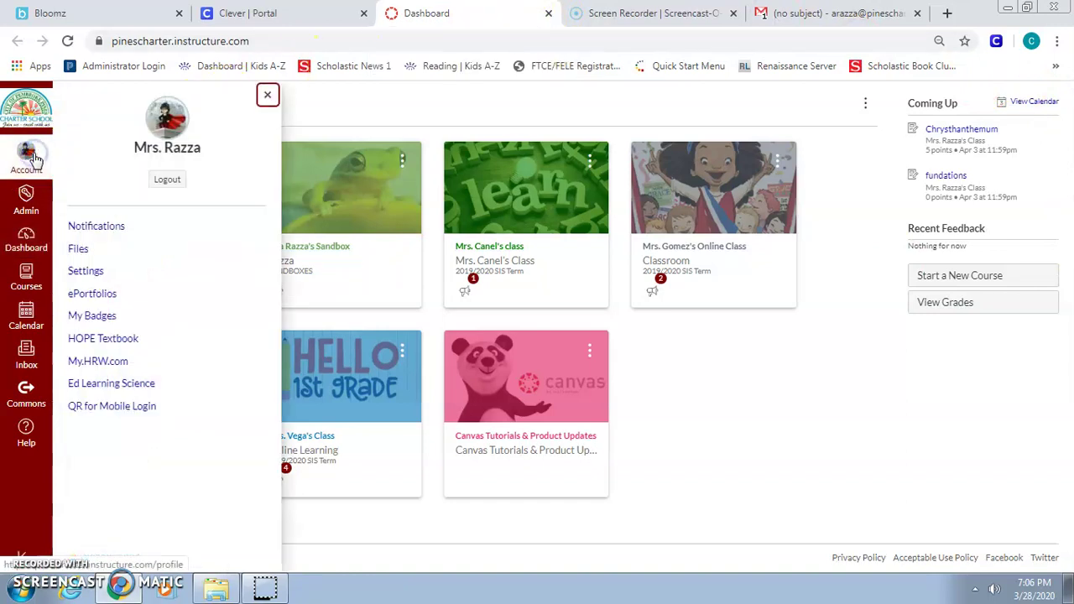
pyautogui.click(167, 182)
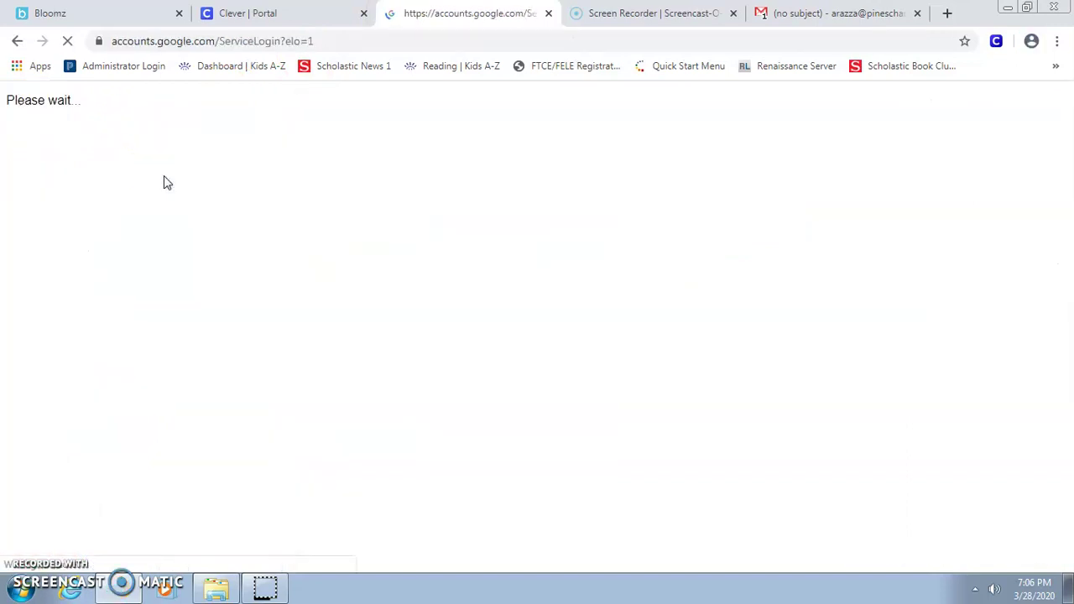
pyautogui.click(547, 15)
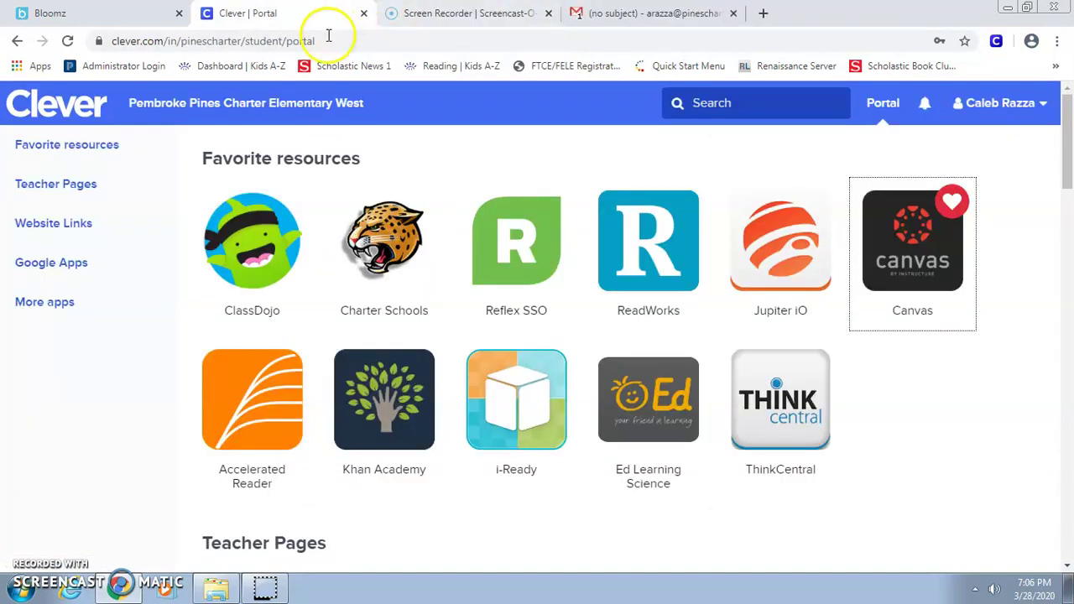
pyautogui.click(912, 252)
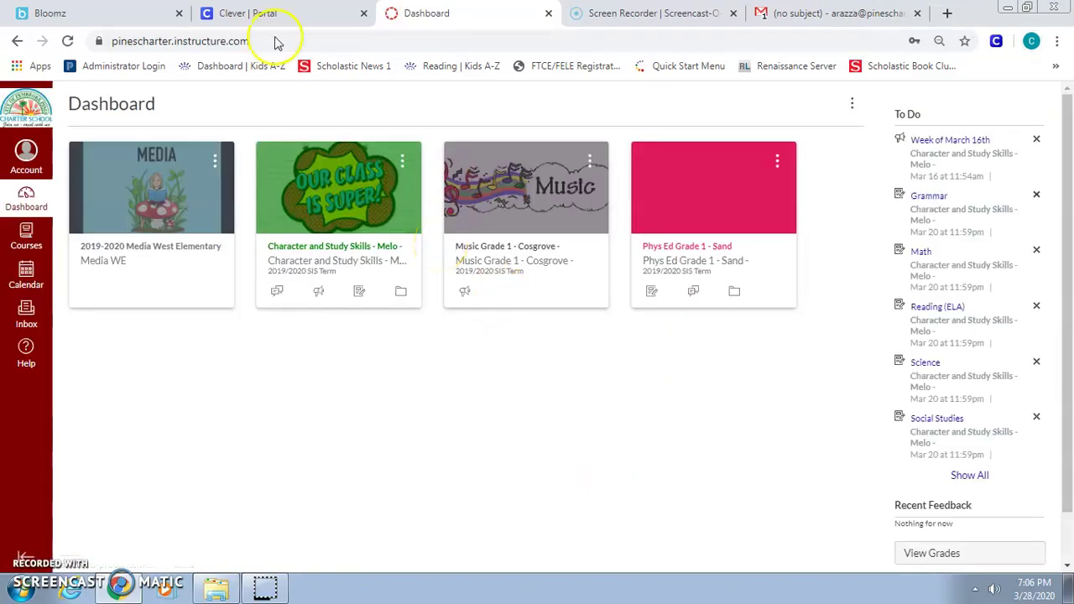
pyautogui.click(256, 13)
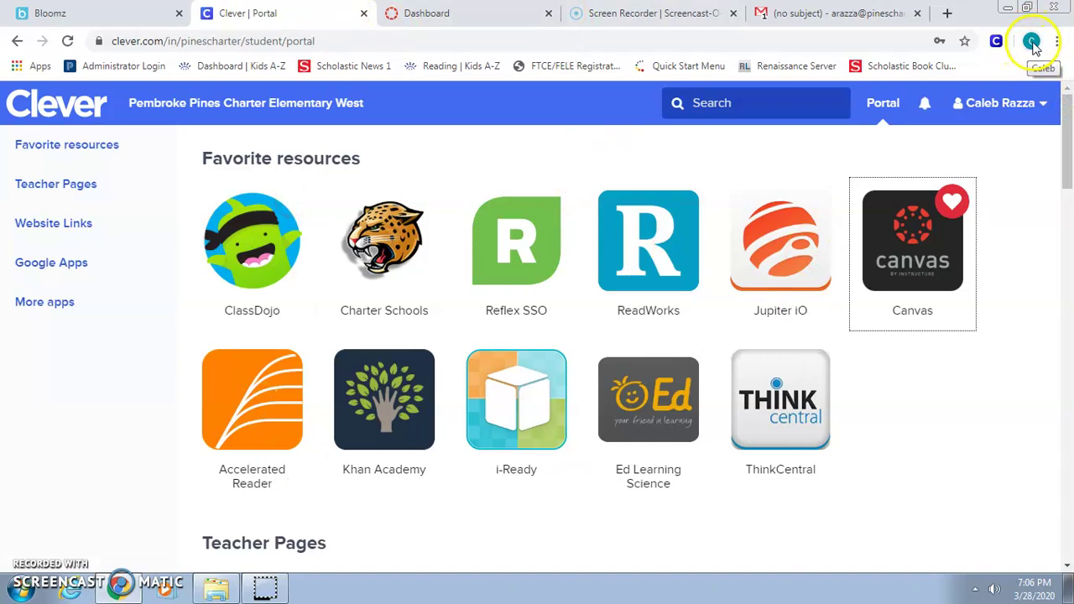
pyautogui.click(1031, 42)
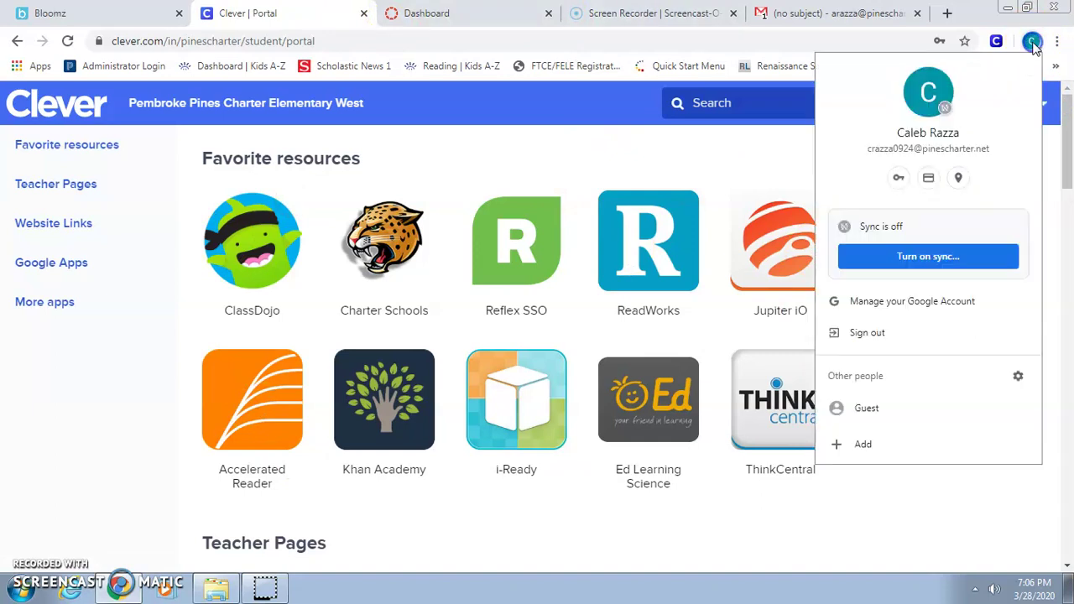
pyautogui.click(591, 158)
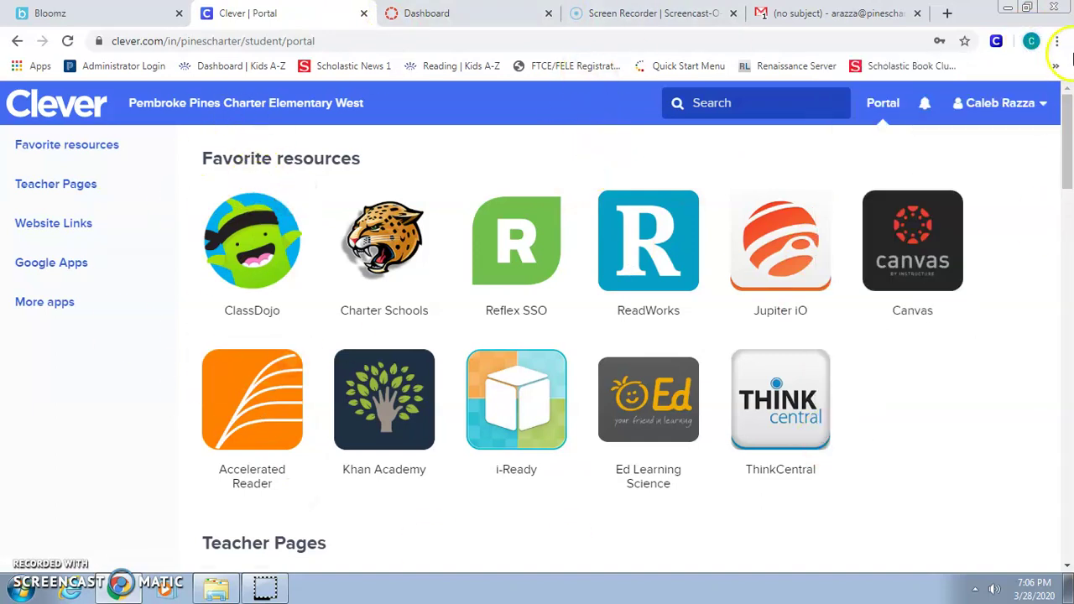
pyautogui.click(1032, 42)
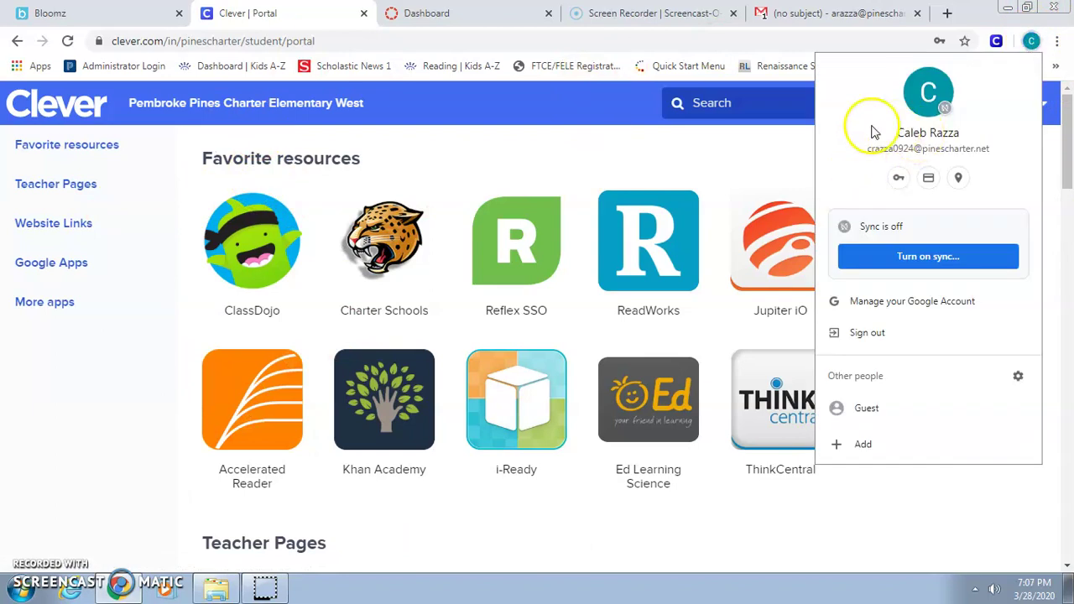
pyautogui.click(1031, 42)
pyautogui.click(1031, 42)
pyautogui.click(927, 336)
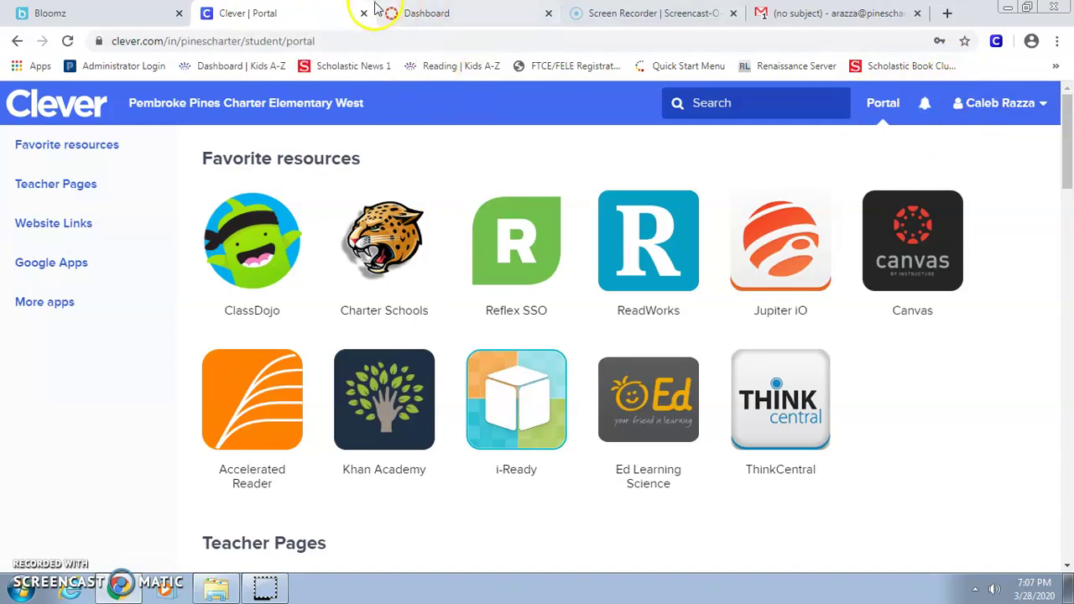
pyautogui.click(435, 10)
pyautogui.click(268, 13)
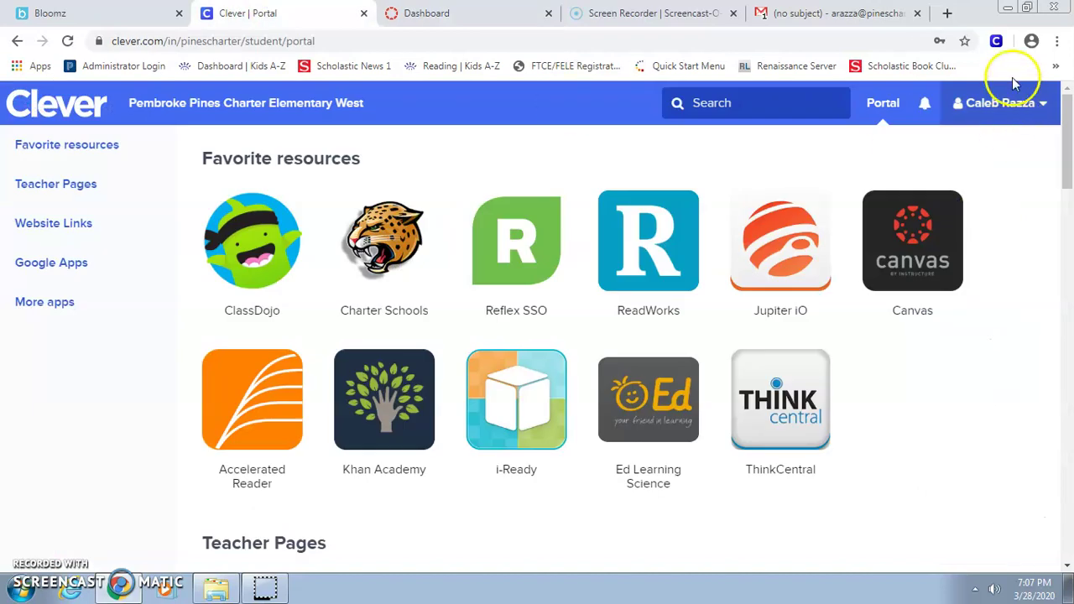
pyautogui.click(1032, 42)
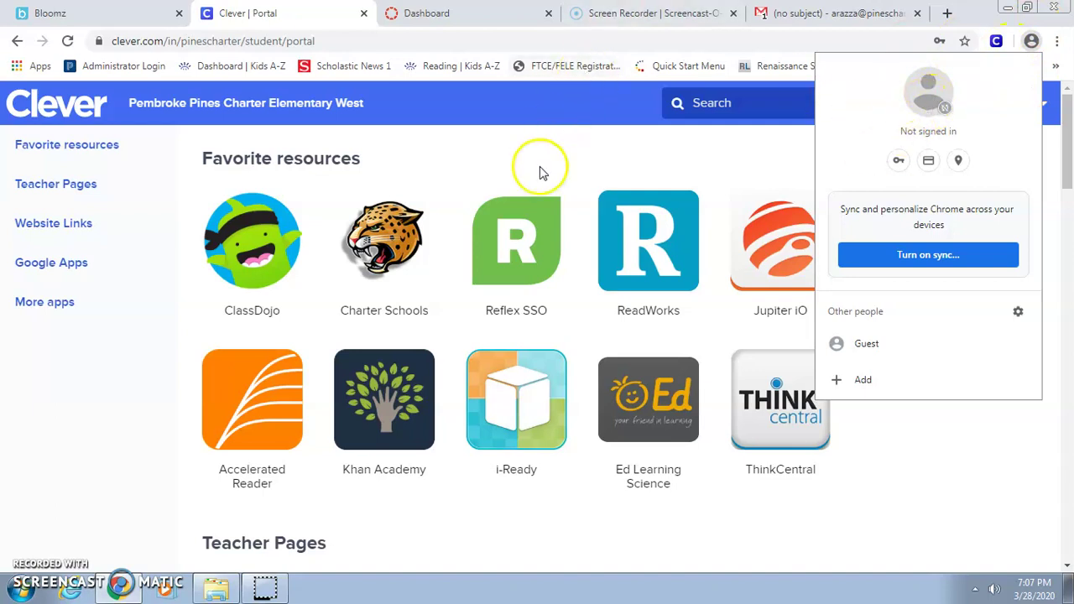
pyautogui.click(60, 414)
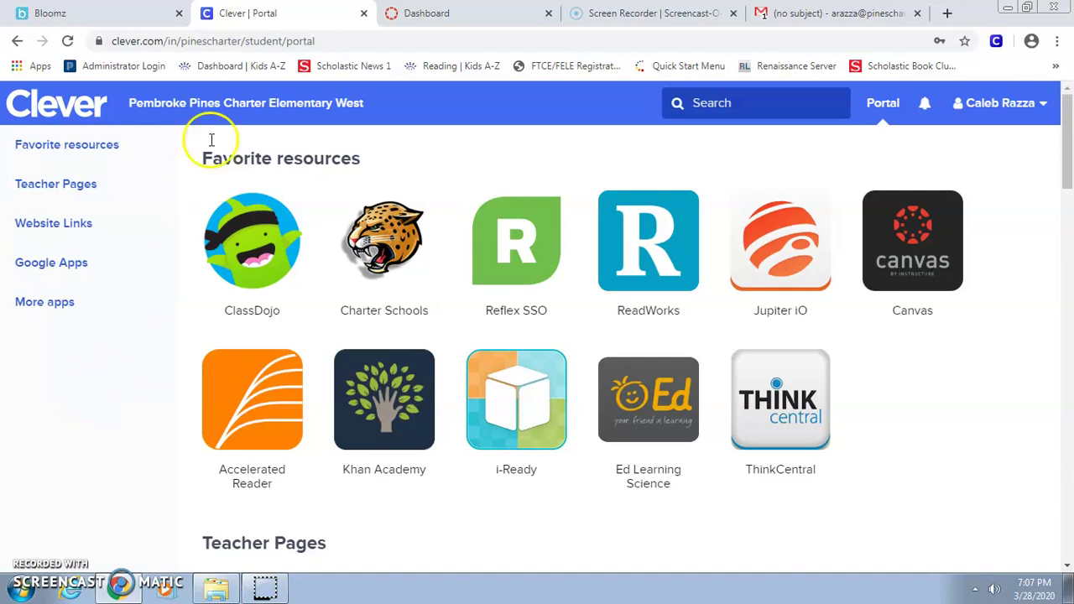
pyautogui.click(1034, 50)
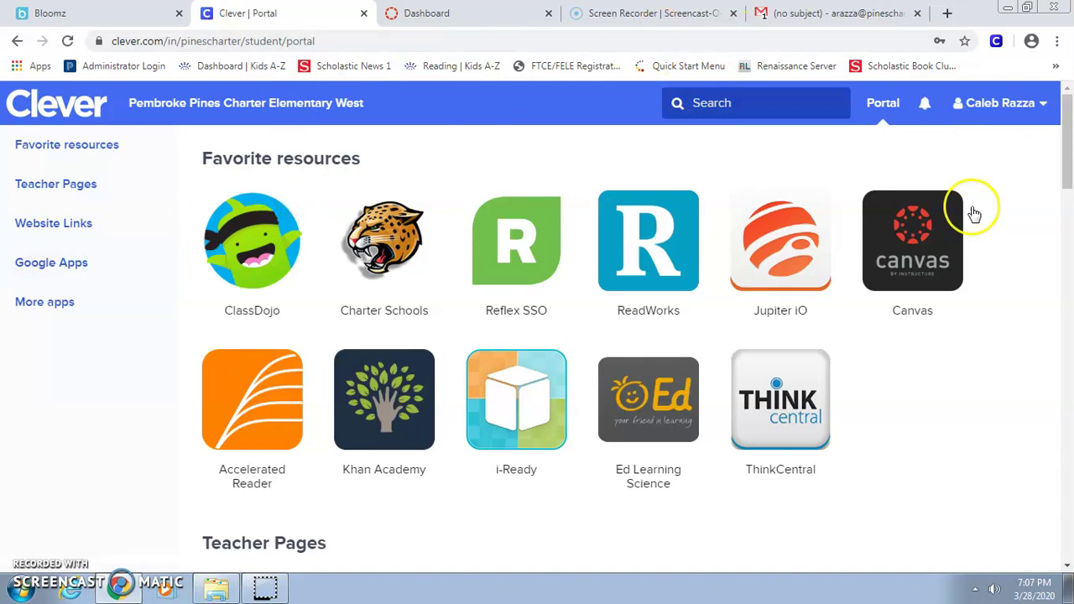
pyautogui.click(1032, 44)
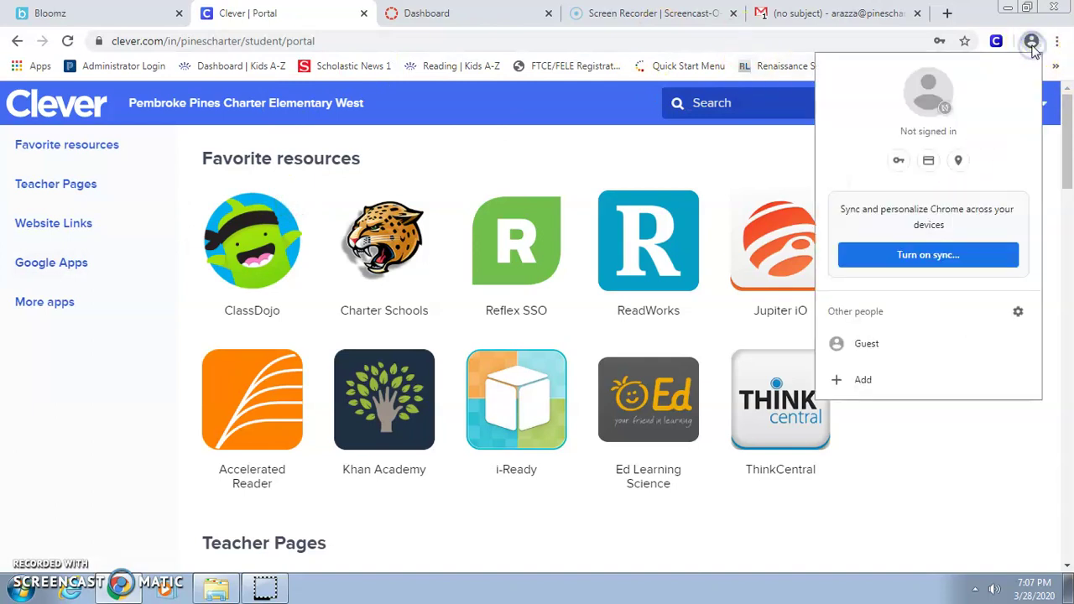
pyautogui.click(939, 503)
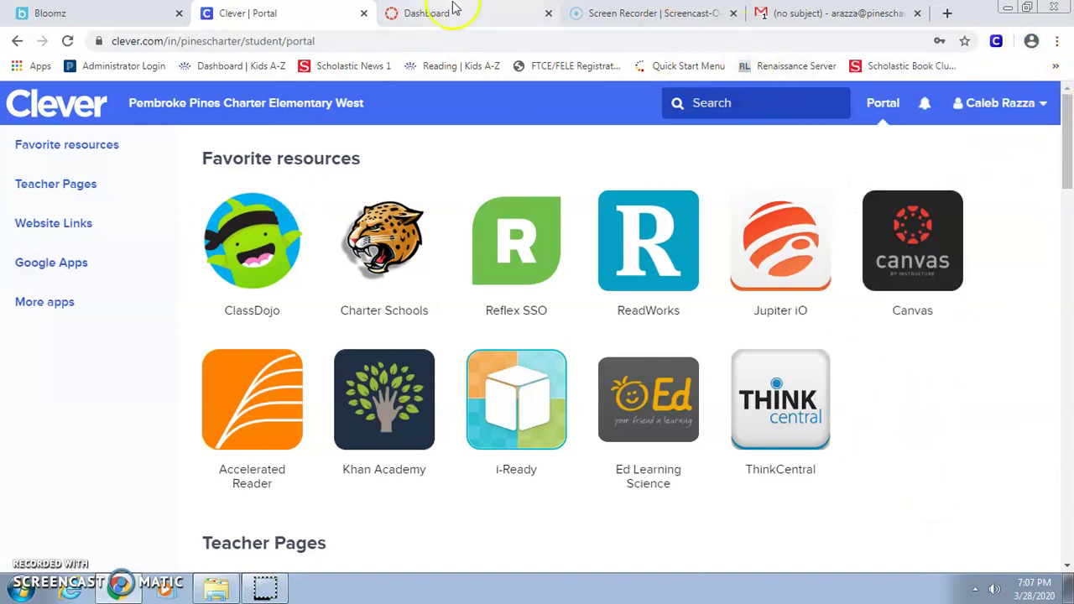
pyautogui.click(451, 10)
pyautogui.click(301, 8)
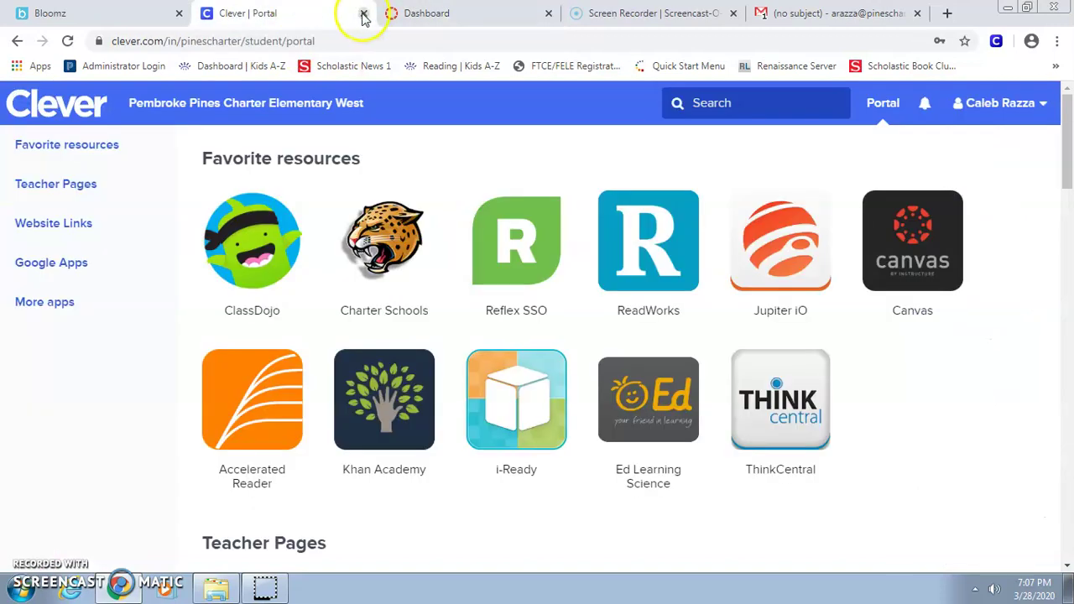
pyautogui.click(457, 15)
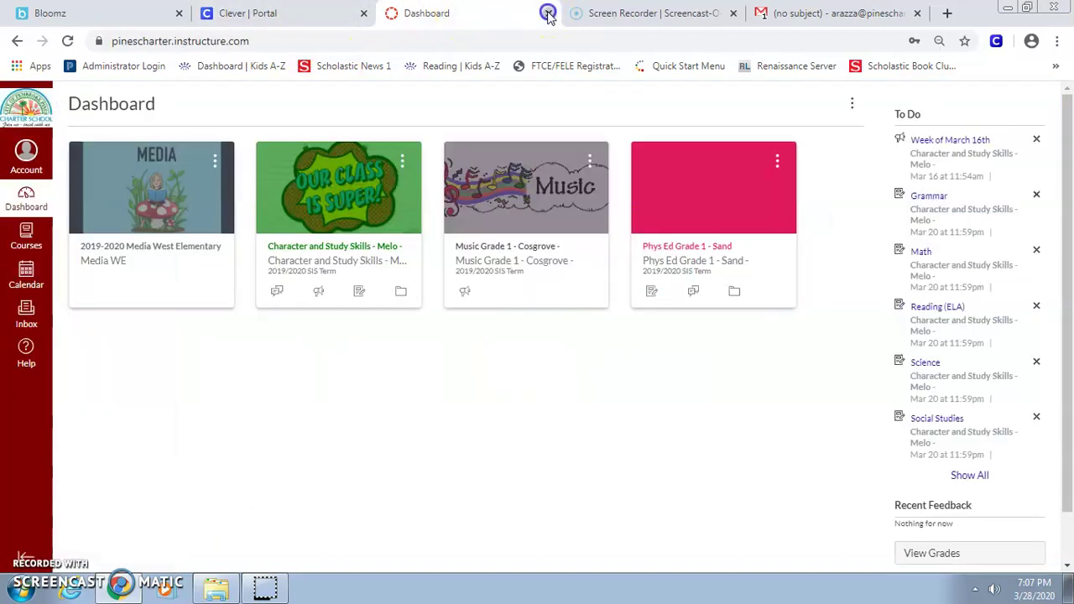
# Close the Canvas Dashboard tab and reopen Canvas from the Clever student portal.
pyautogui.click(547, 13)
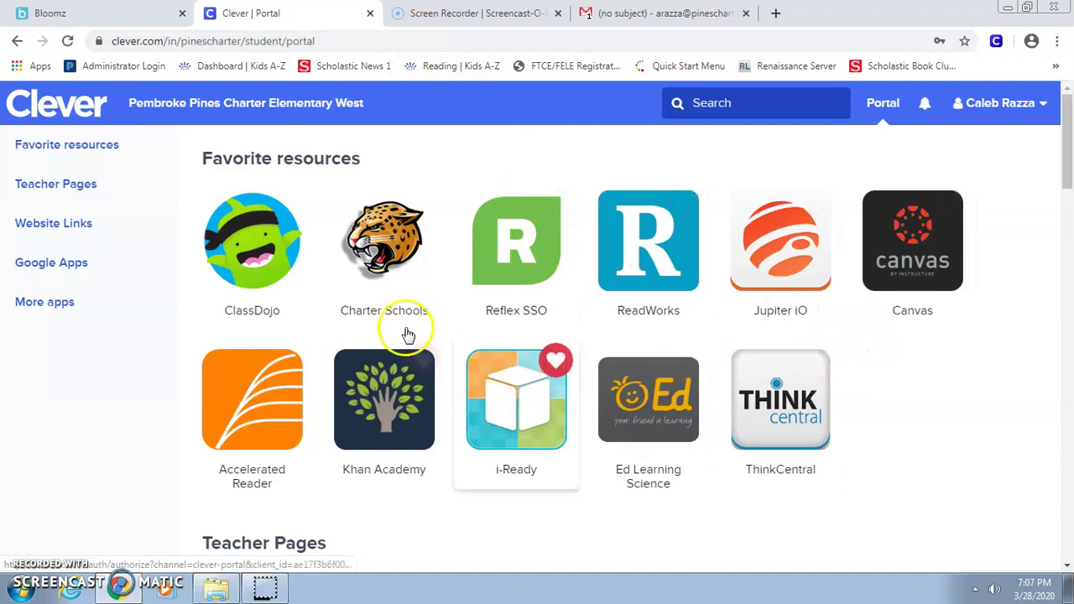
pyautogui.click(894, 276)
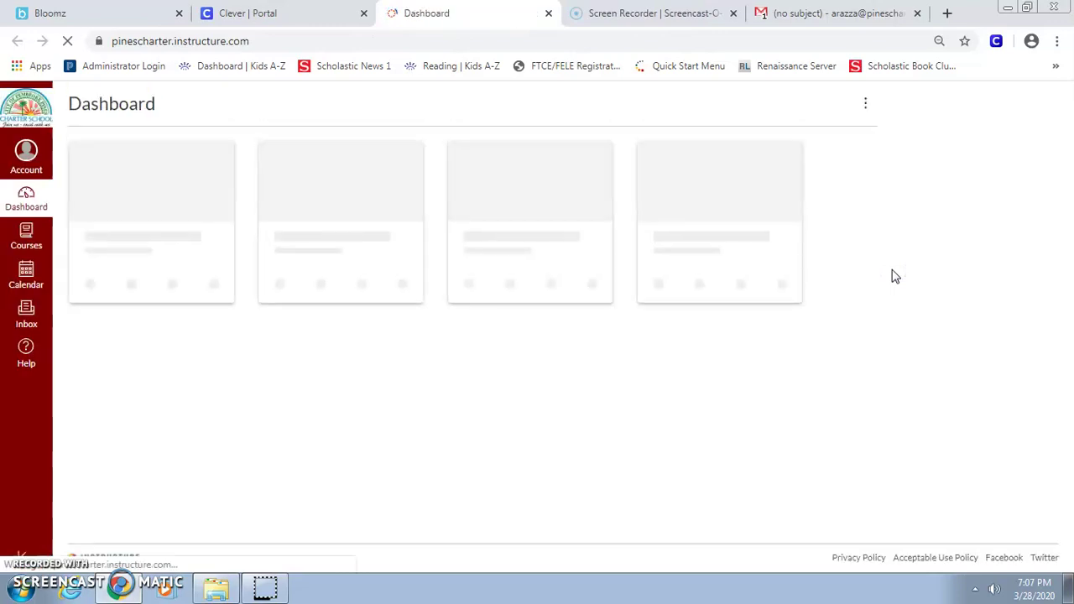
pyautogui.click(260, 13)
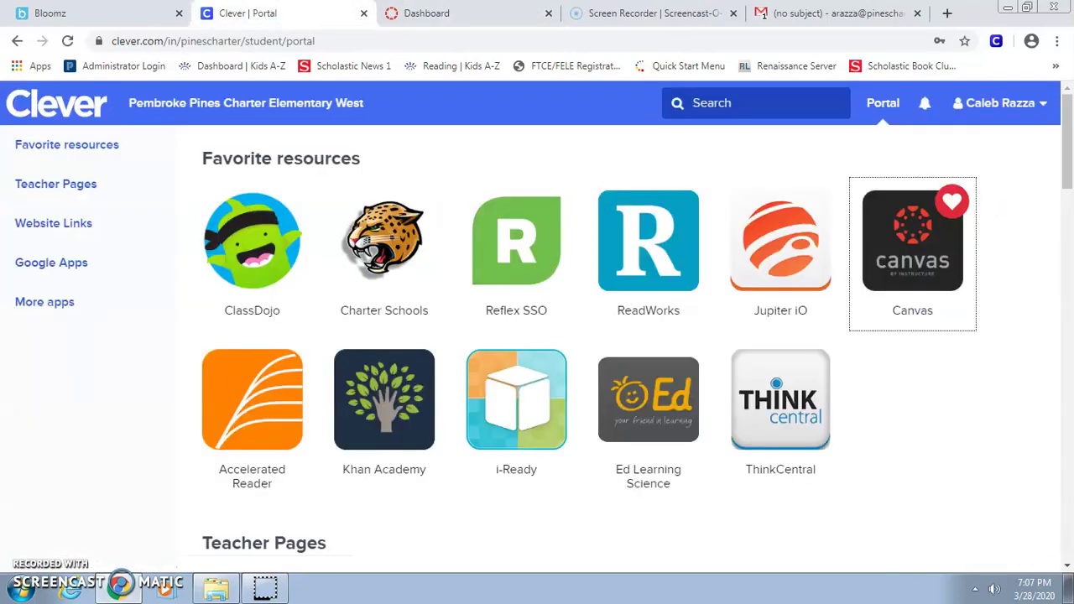
pyautogui.click(428, 15)
# Check the 403 Error email and confirm Chrome is not signed in.
pyautogui.click(825, 13)
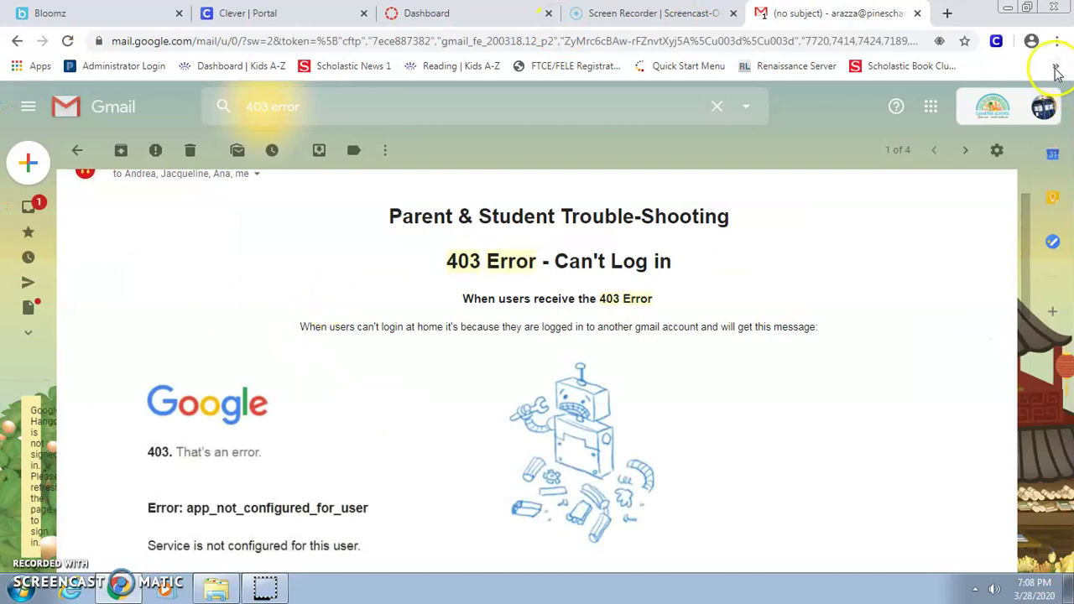
pyautogui.click(1032, 42)
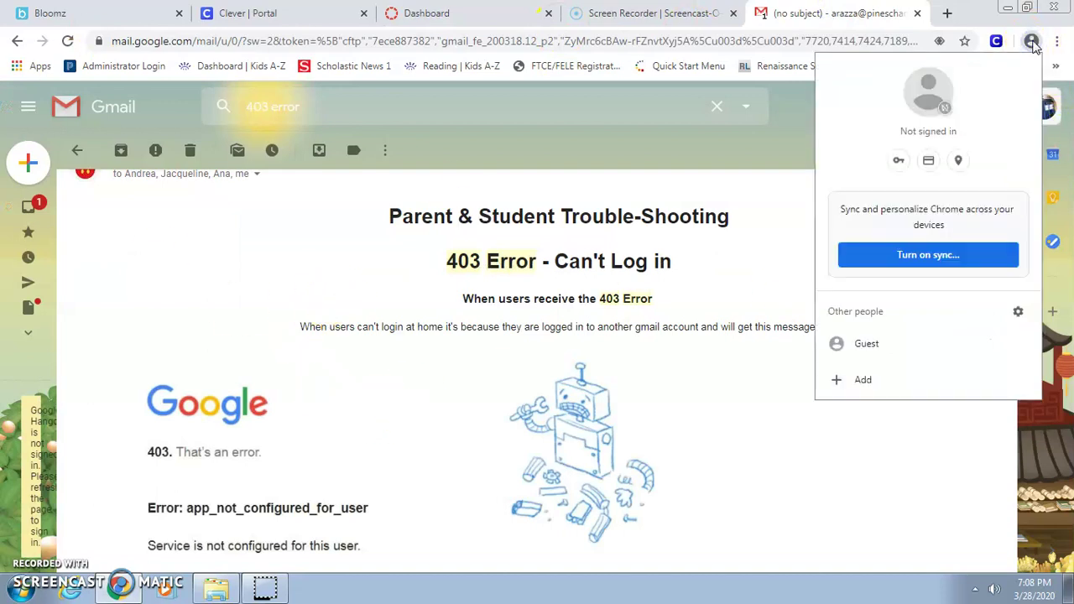
pyautogui.click(1032, 42)
# Review the student's Canvas account panel, then go back to the Clever student portal.
pyautogui.click(429, 14)
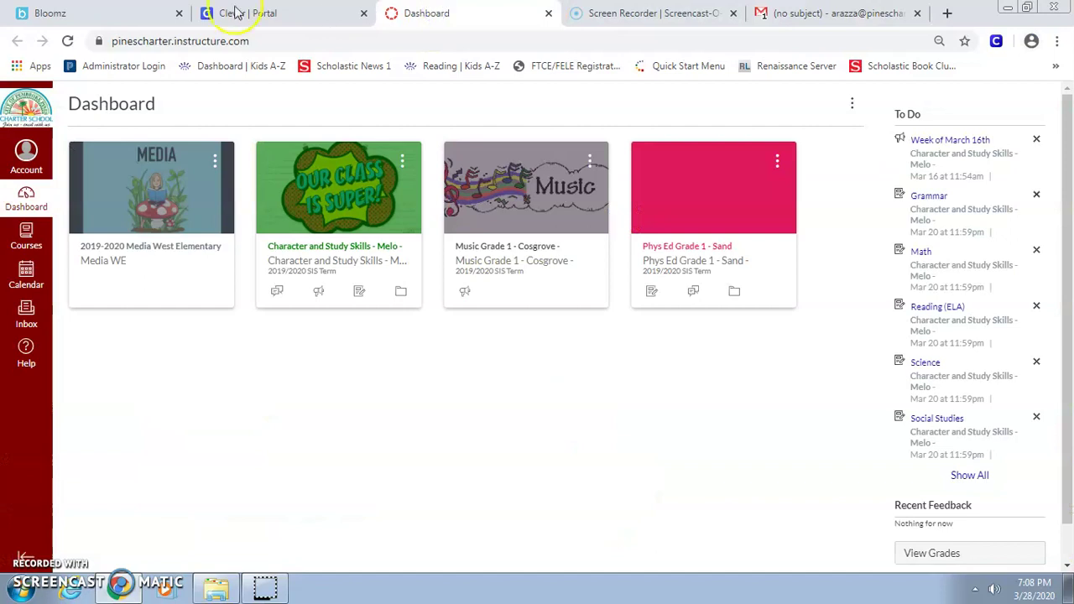
pyautogui.click(26, 157)
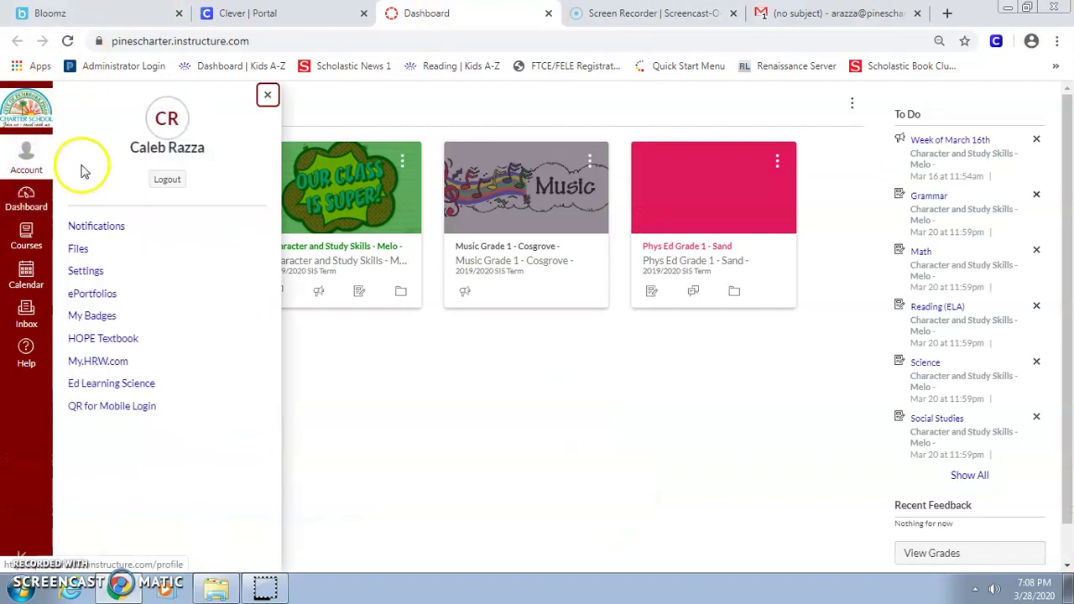
pyautogui.click(168, 180)
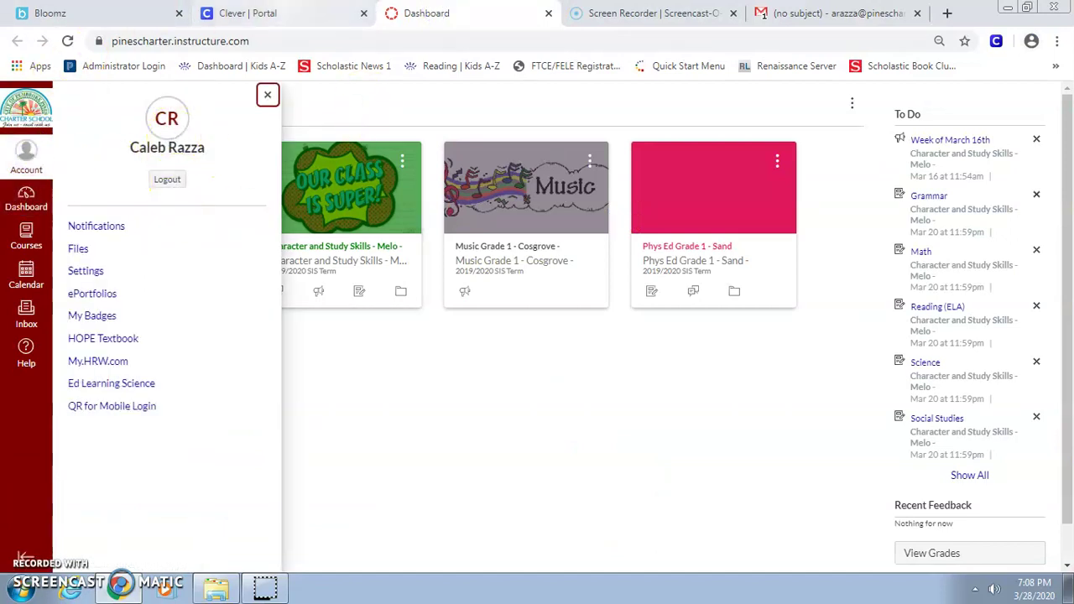
pyautogui.click(485, 14)
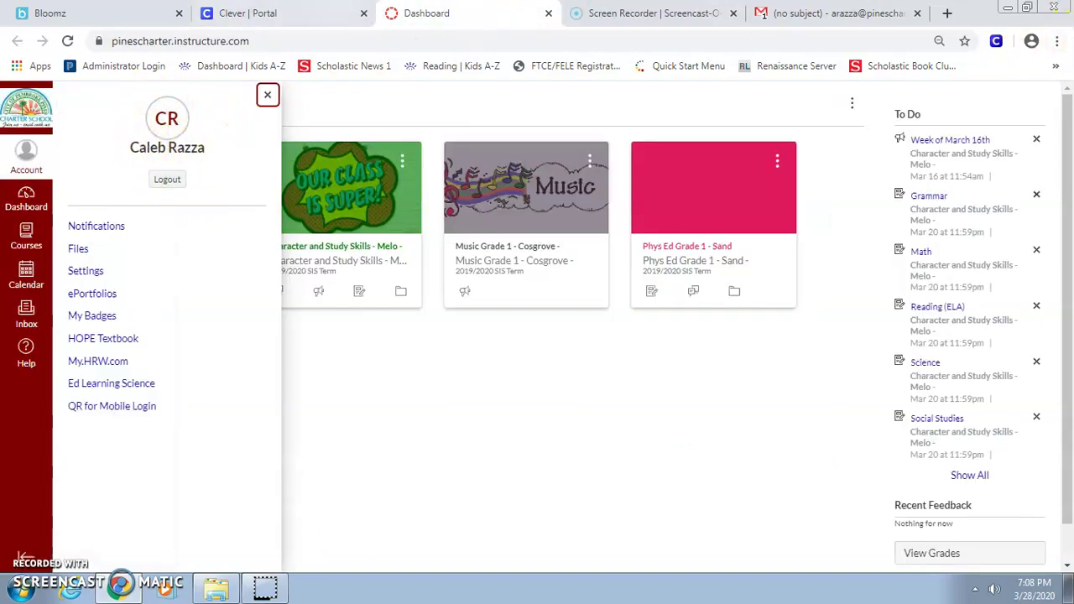
pyautogui.click(292, 7)
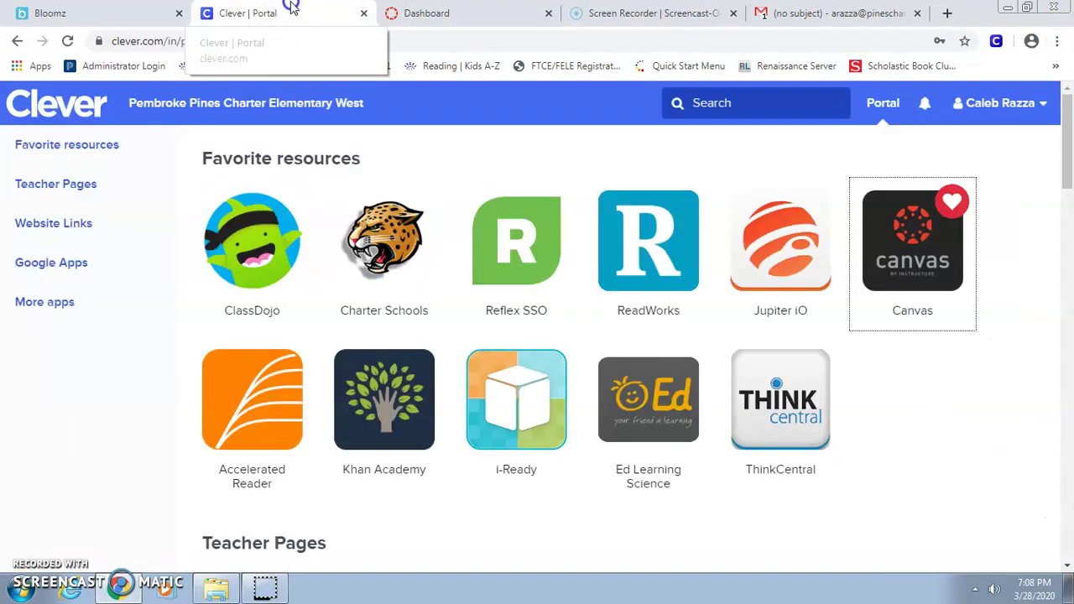
pyautogui.click(988, 105)
# Log the student out of Clever and choose the teacher's saved Google account.
pyautogui.click(983, 151)
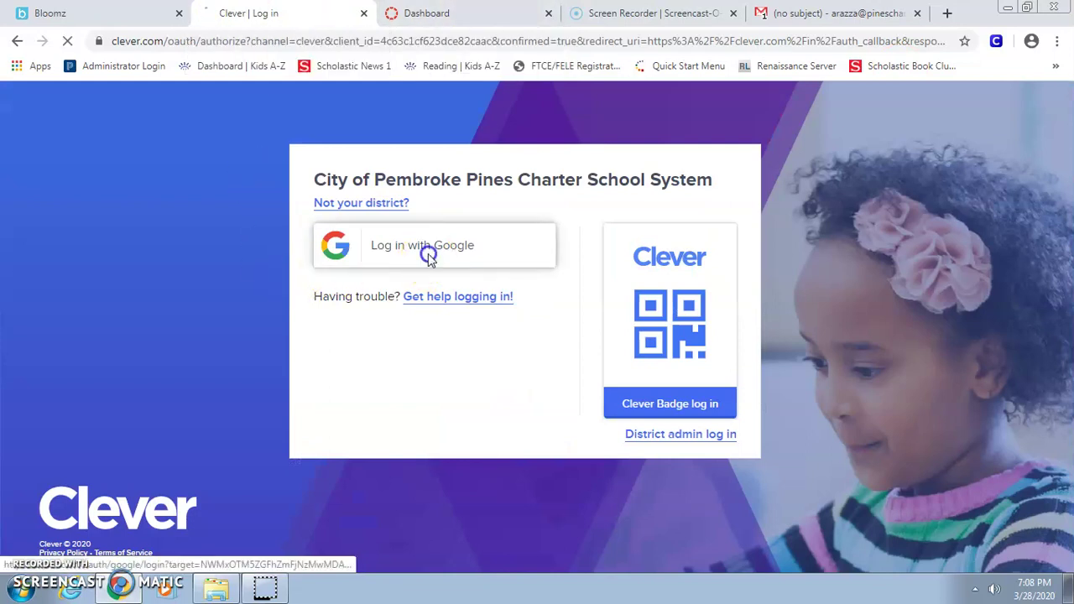
pyautogui.click(428, 251)
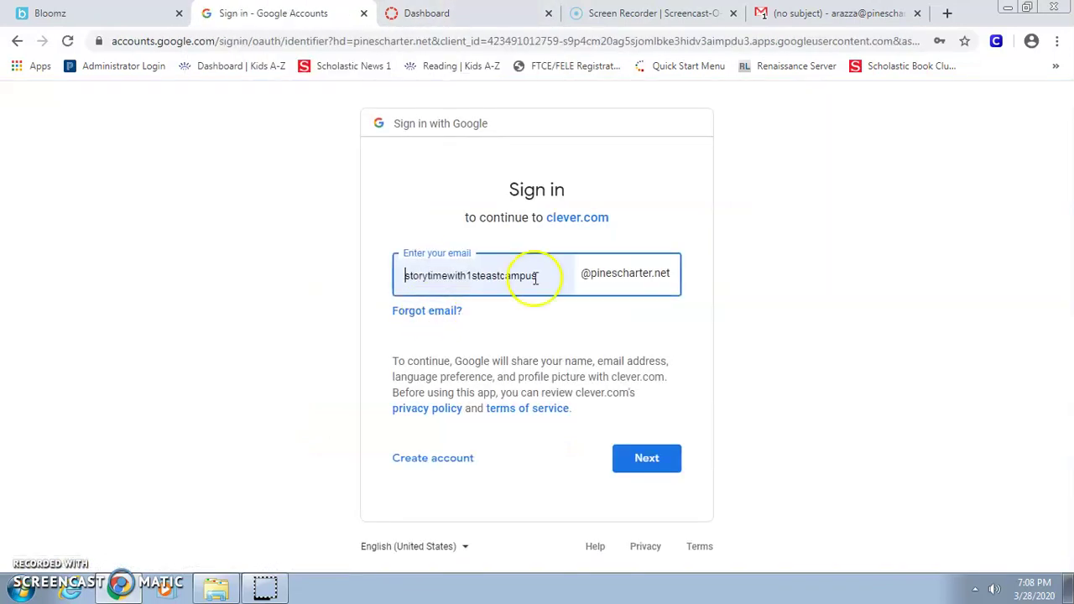
pyautogui.doubleClick(417, 274)
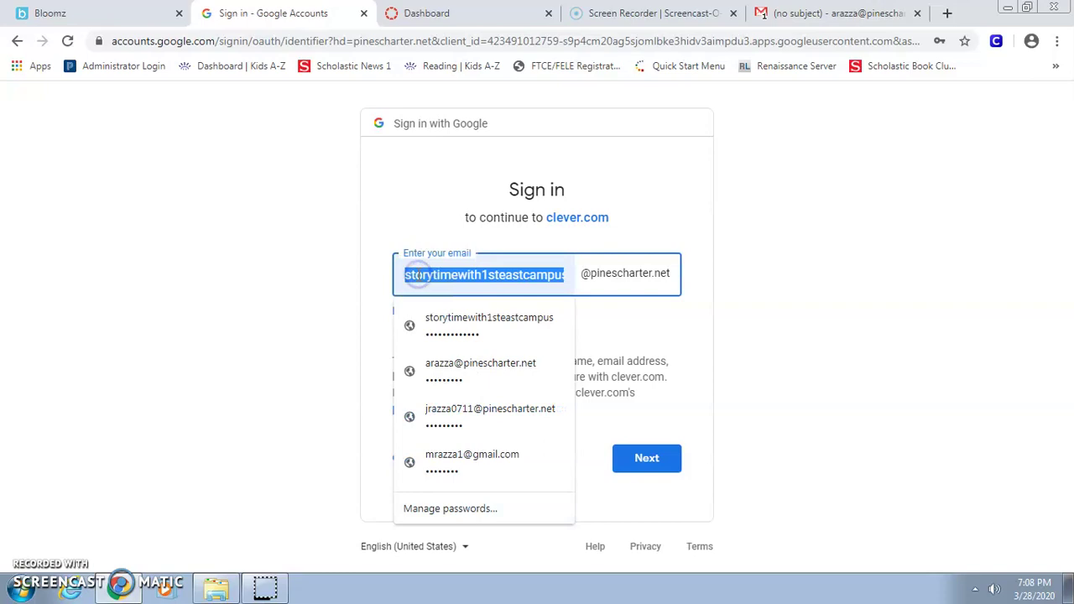
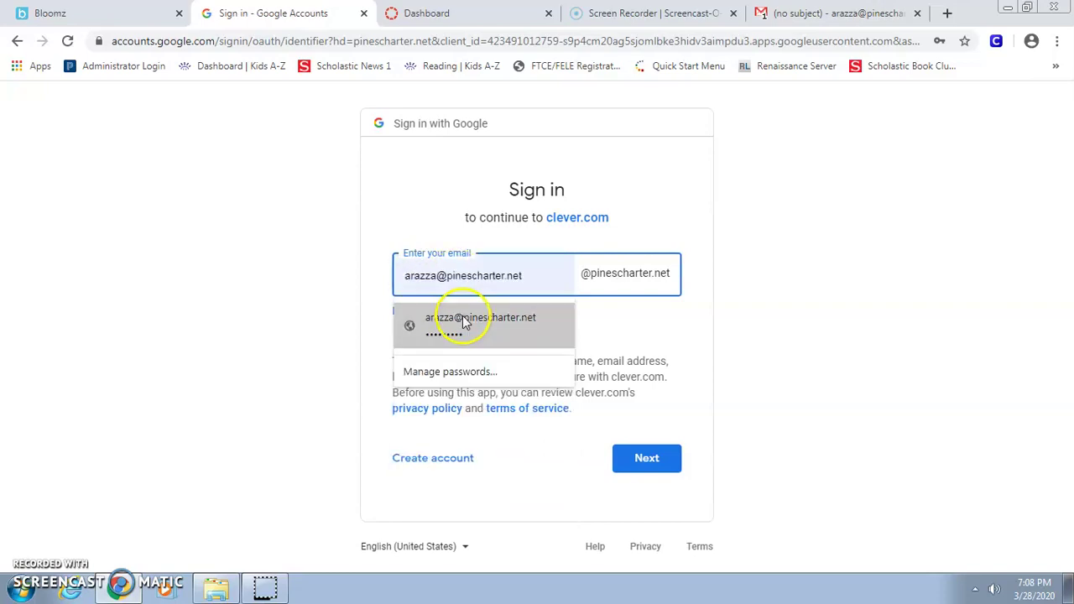
pyautogui.click(466, 320)
pyautogui.click(648, 457)
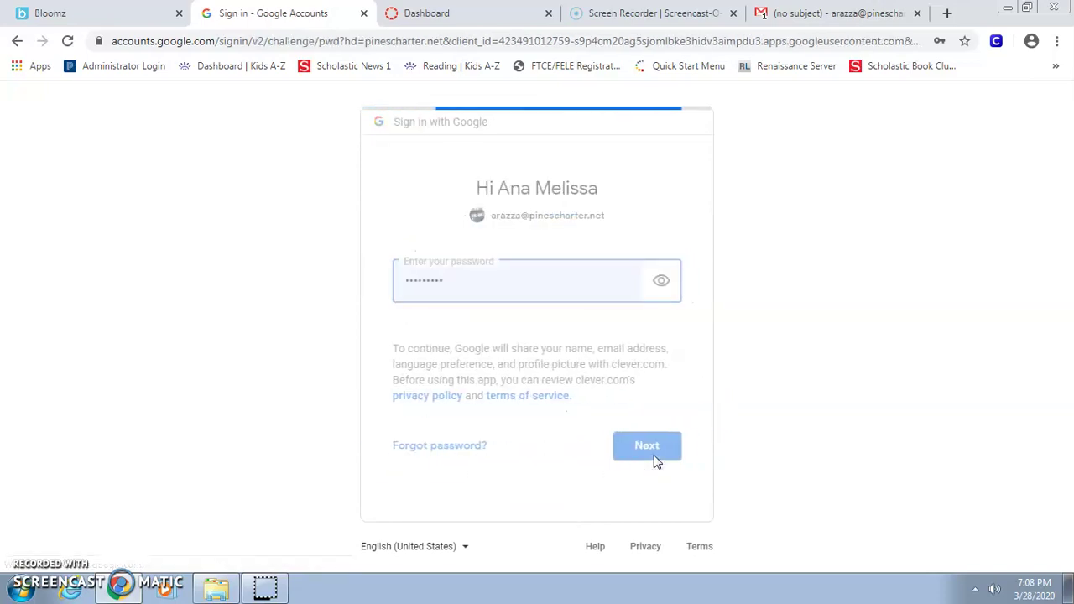
# Enter the teacher's password, decline the password update, and launch Canvas from Favorites.
pyautogui.moveTo(479, 297); pyautogui.dragTo(349, 299)
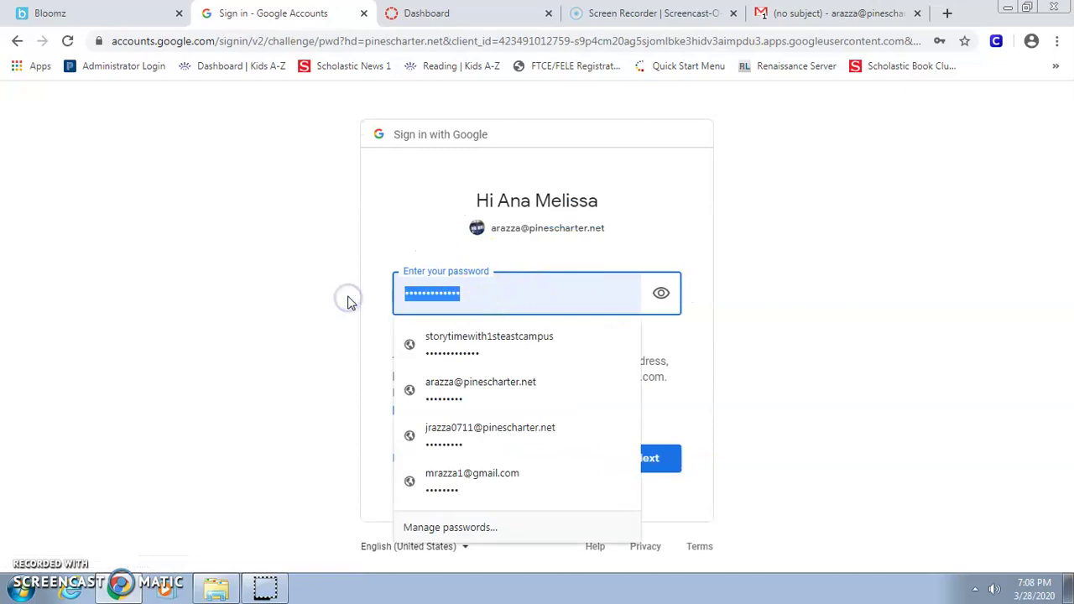
pyautogui.write('••••••••')
pyautogui.press('Return')
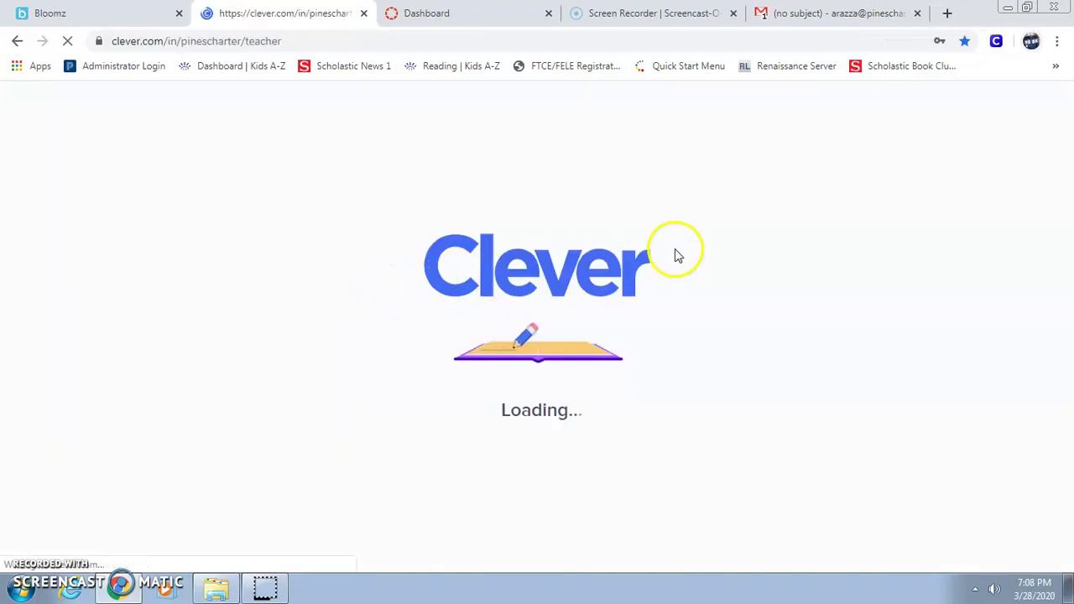
pyautogui.click(945, 314)
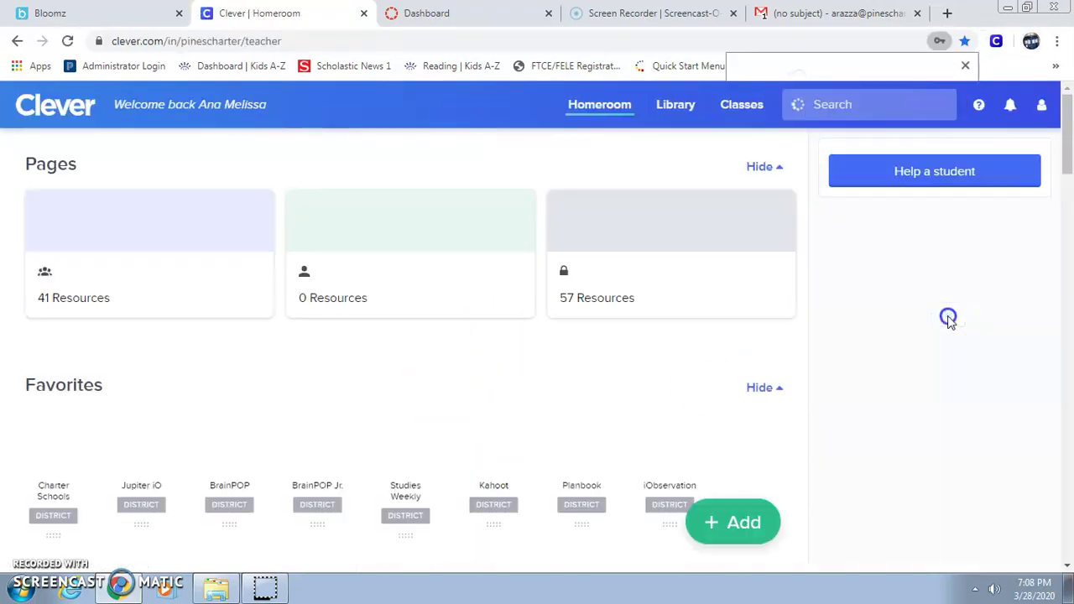
pyautogui.scroll(-4, 216, 395)
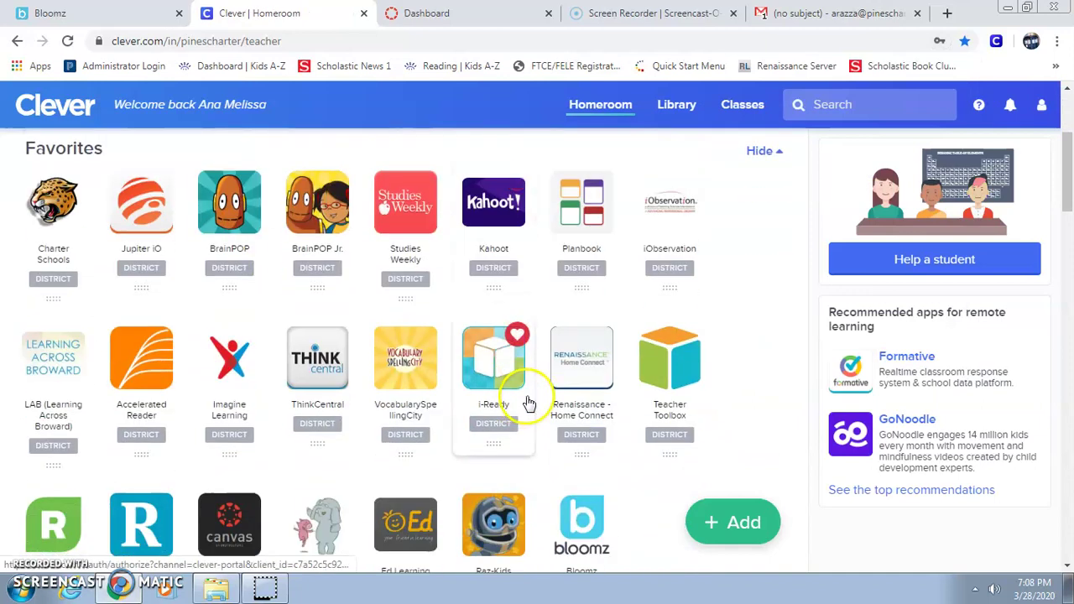
pyautogui.click(229, 445)
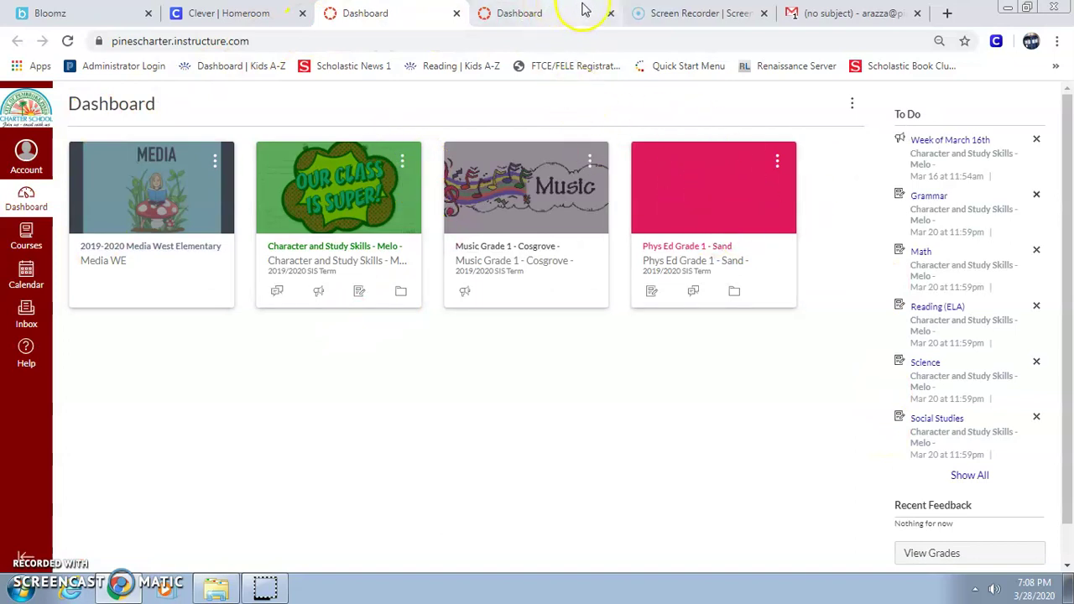
# Close the duplicate Canvas Dashboard tab and log the student out of Canvas.
pyautogui.click(610, 13)
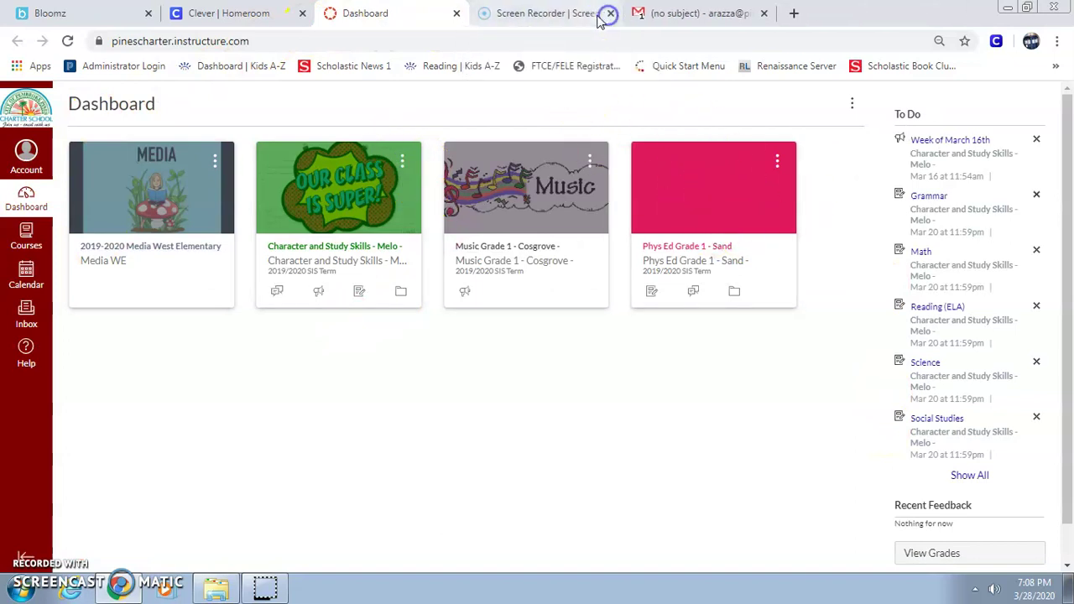
pyautogui.click(27, 151)
pyautogui.click(171, 180)
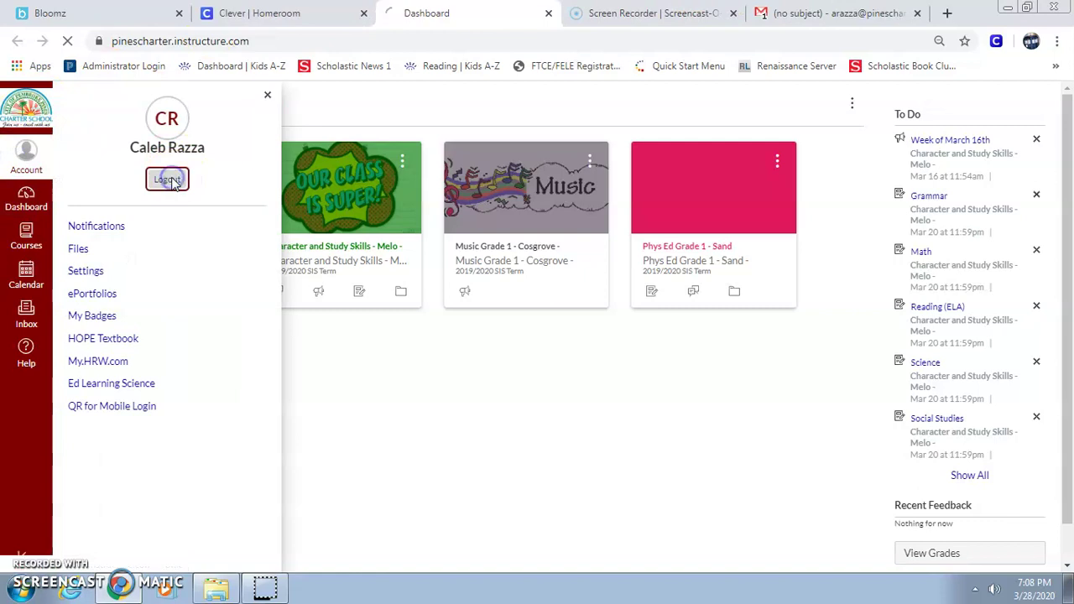
# Sign into Google as the teacher with the password and return to Clever Homeroom.
pyautogui.click(473, 271)
pyautogui.click(479, 314)
pyautogui.moveTo(479, 314); pyautogui.dragTo(383, 309)
pyautogui.write('•••')
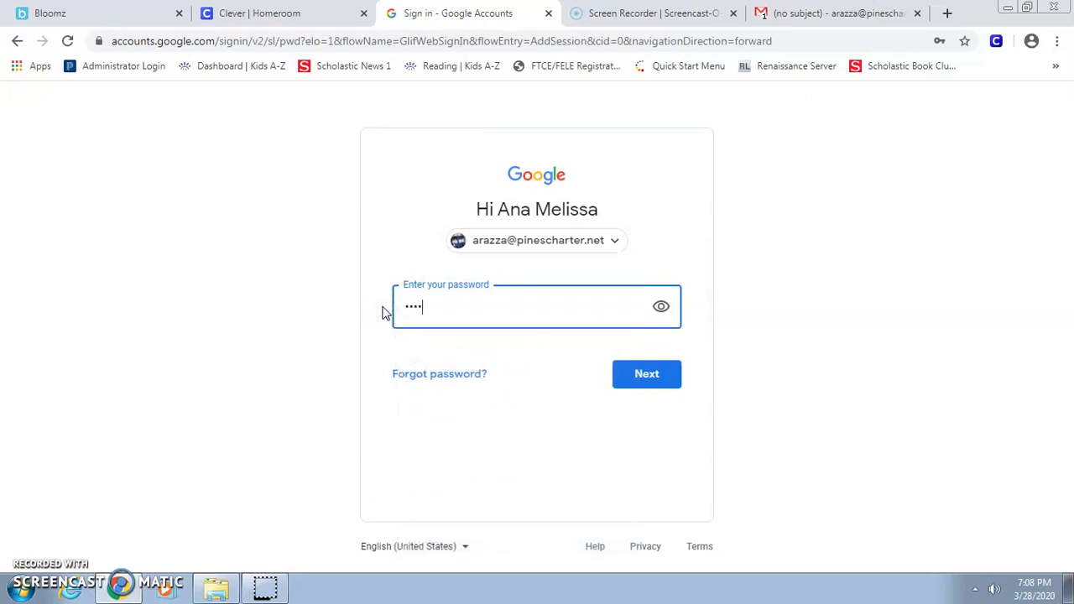
pyautogui.press('Return')
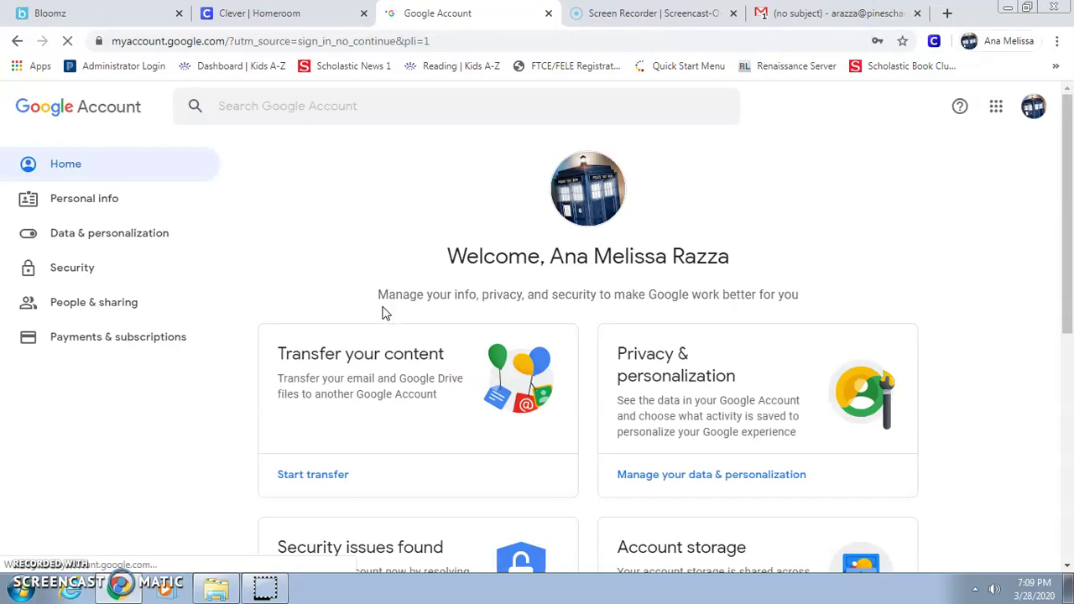
pyautogui.click(477, 226)
pyautogui.click(550, 13)
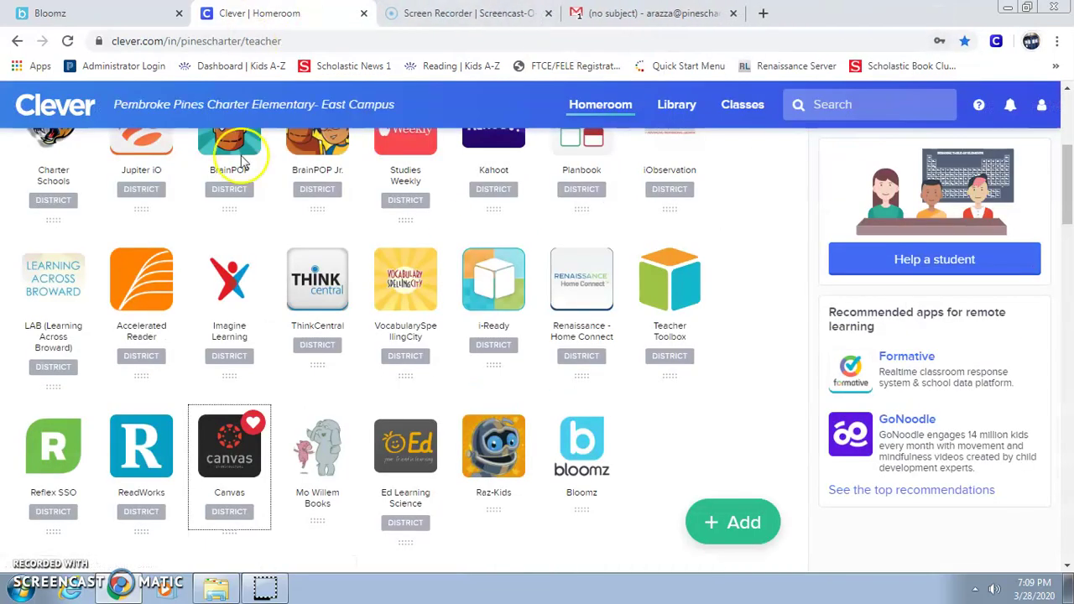
# Launch Canvas, view its Account tray, then return to the top of Homeroom's Pages list.
pyautogui.click(236, 446)
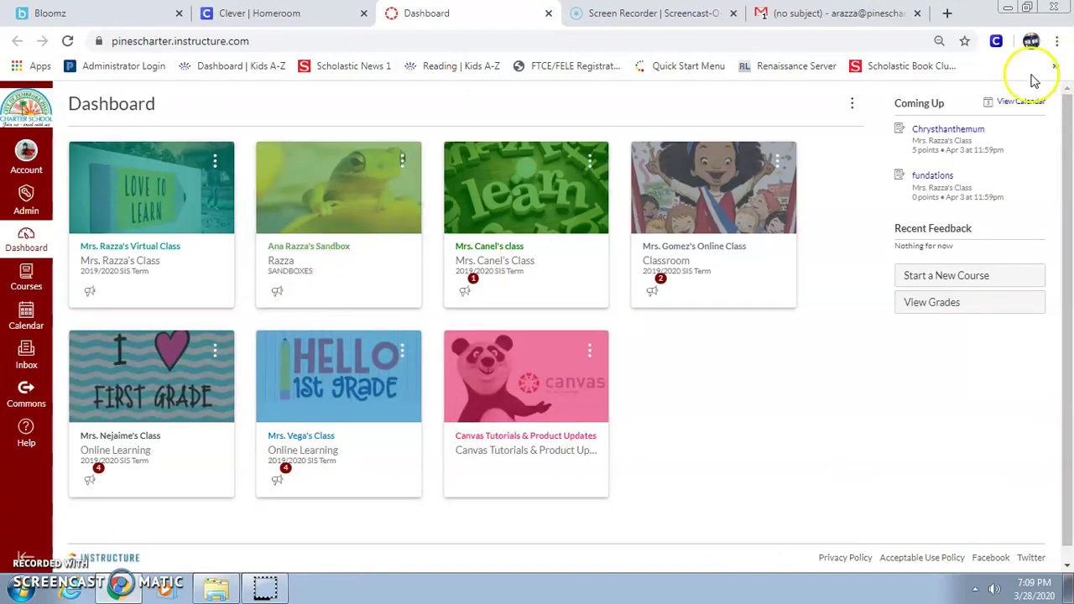
pyautogui.click(276, 11)
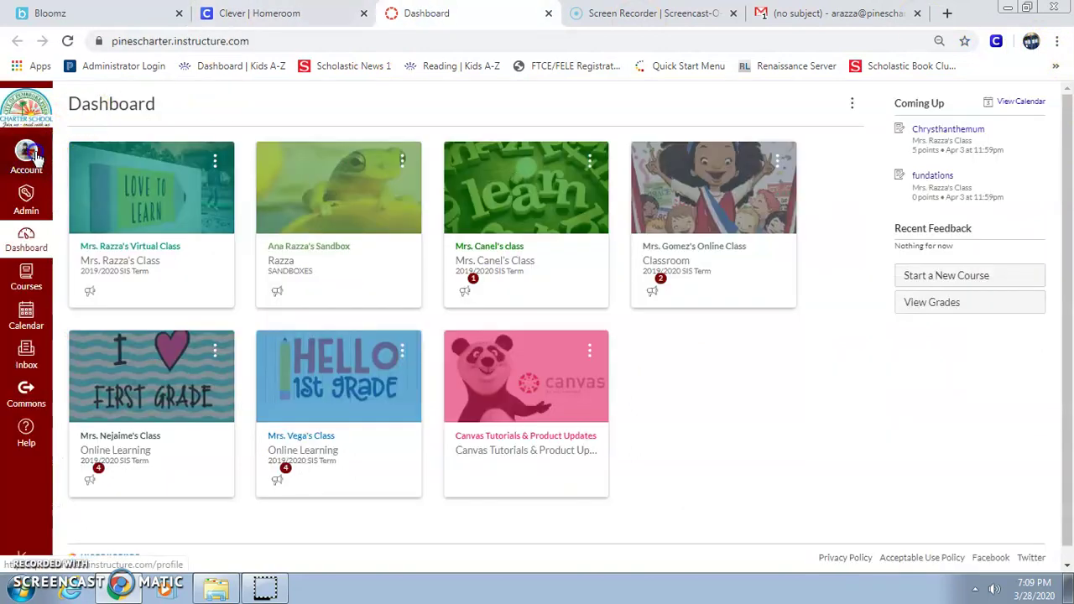
pyautogui.click(26, 153)
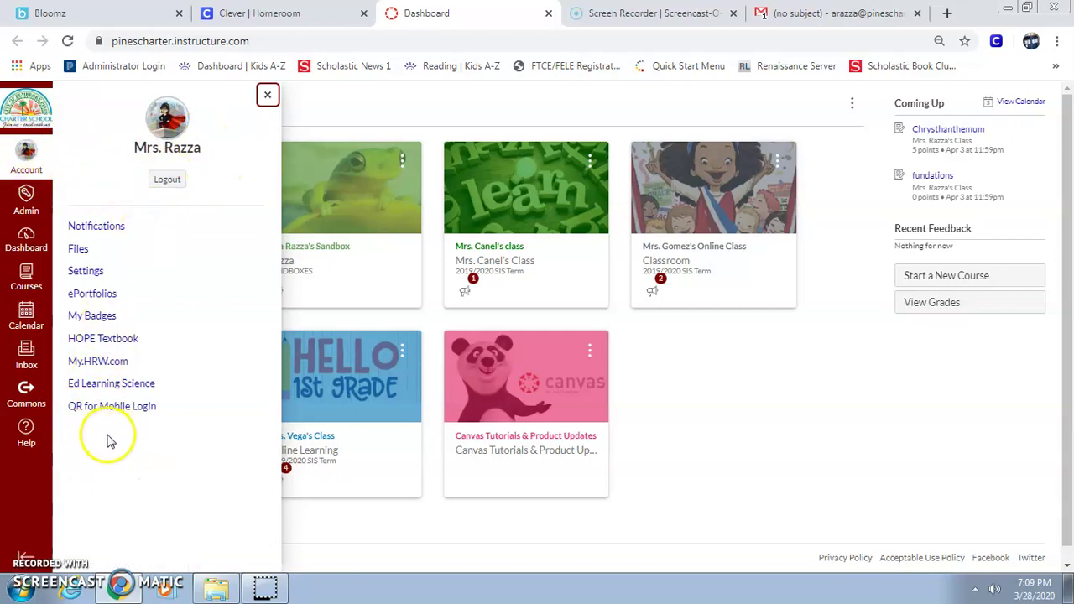
pyautogui.click(491, 105)
pyautogui.click(319, 18)
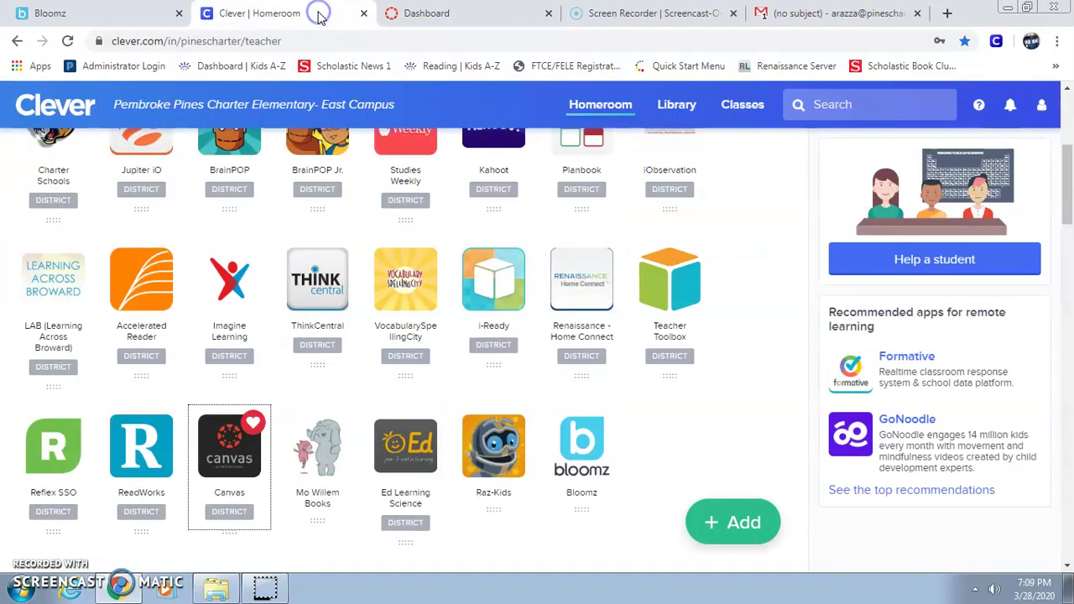
pyautogui.scroll(5, 611, 276)
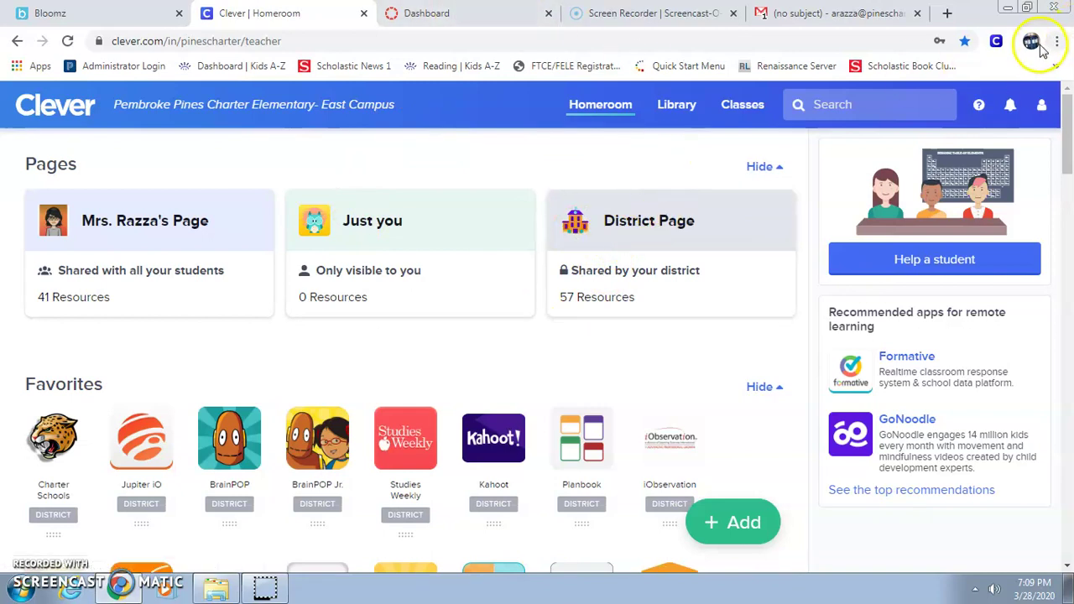
pyautogui.click(420, 13)
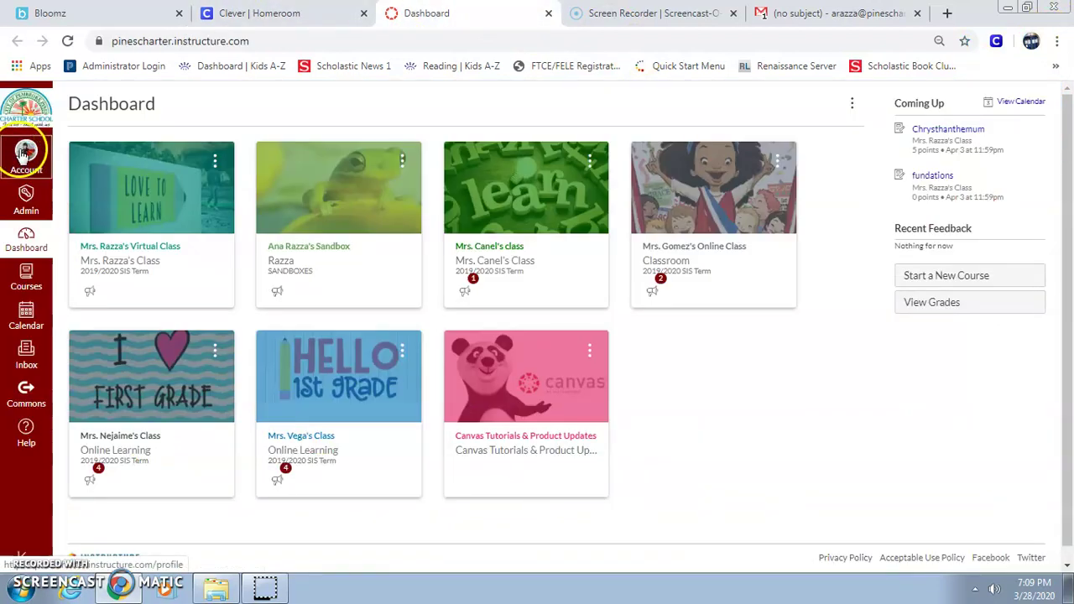
pyautogui.click(252, 13)
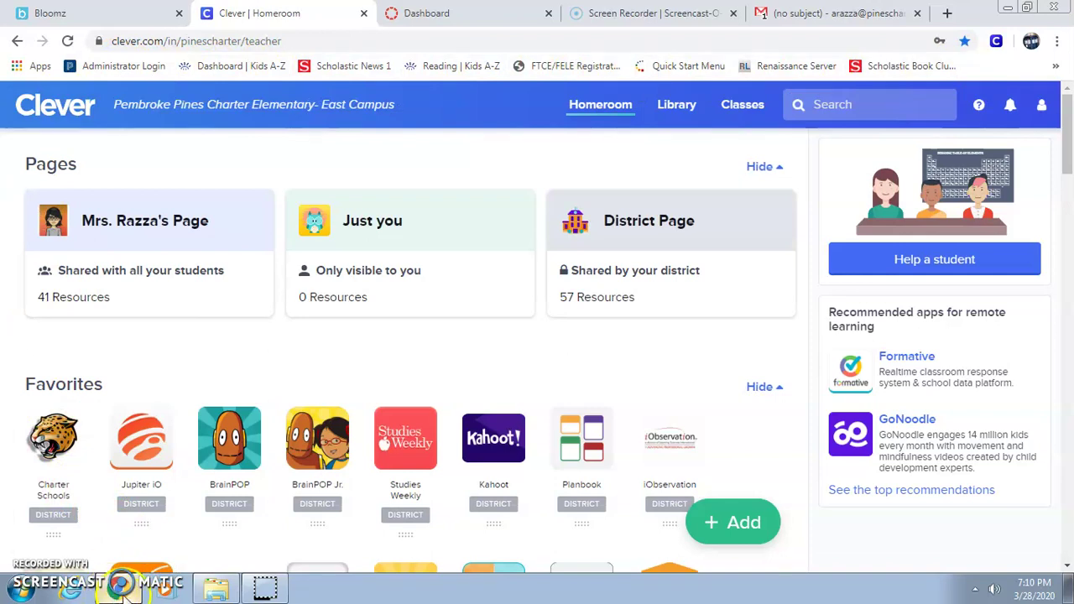
pyautogui.moveTo(120, 594)
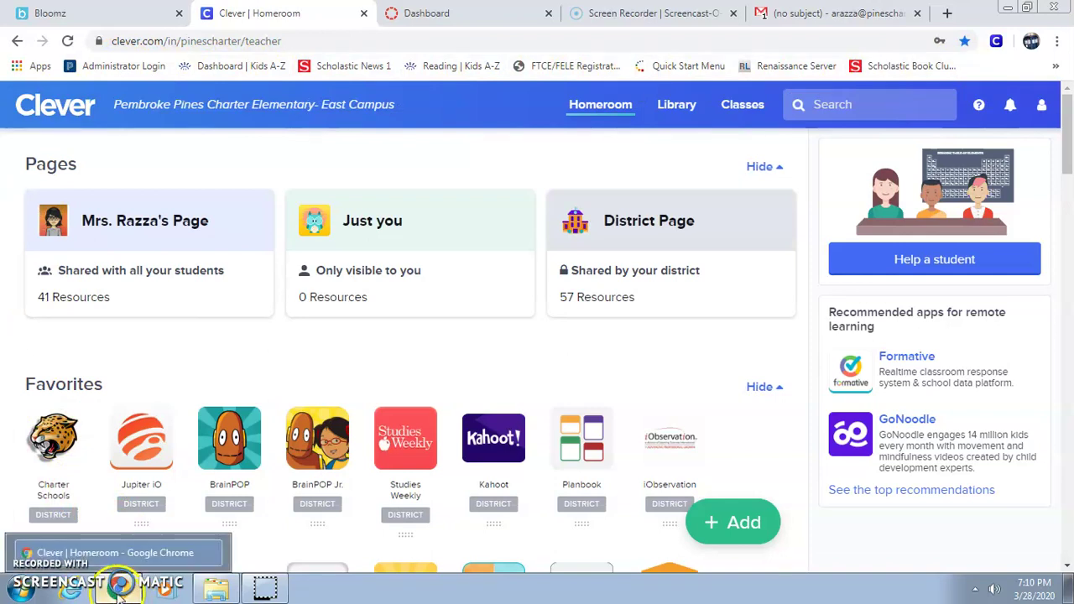
# Open a new Chrome incognito window from the taskbar icon's jump list.
pyautogui.rightClick(126, 590)
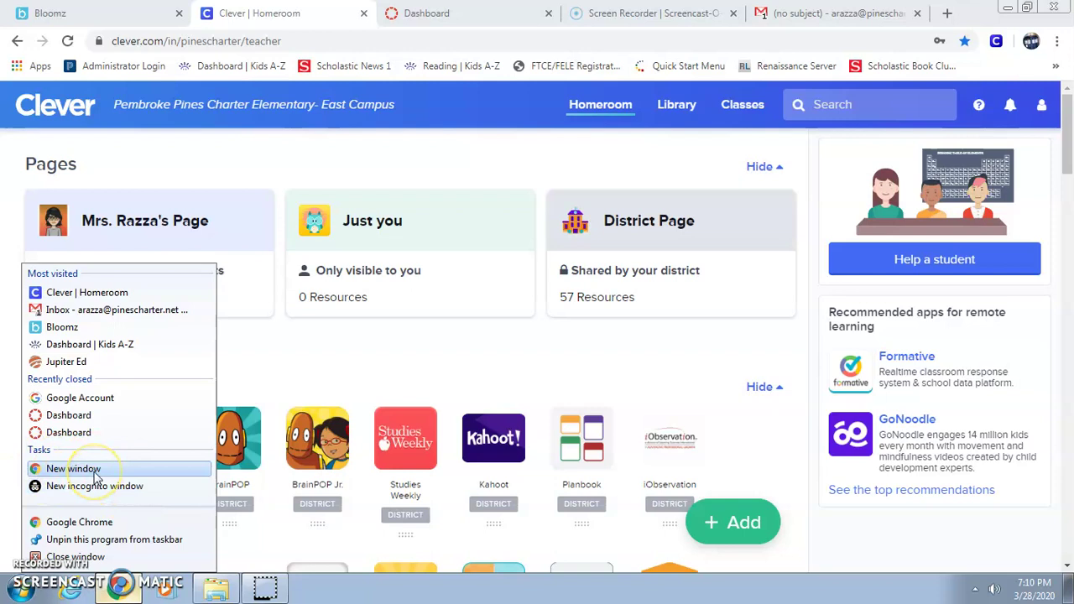
pyautogui.click(115, 495)
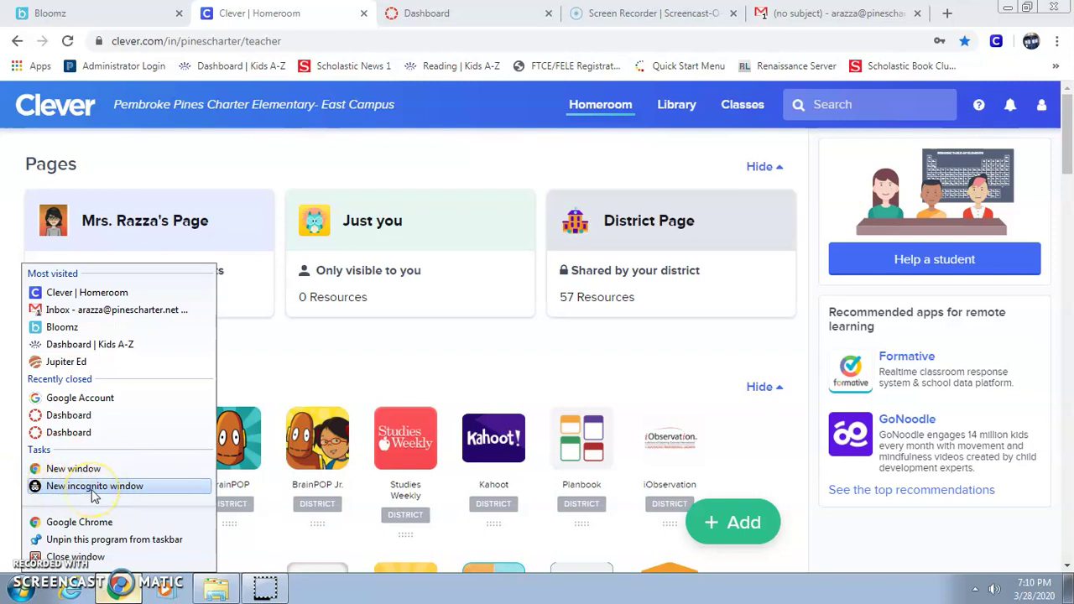
pyautogui.click(92, 492)
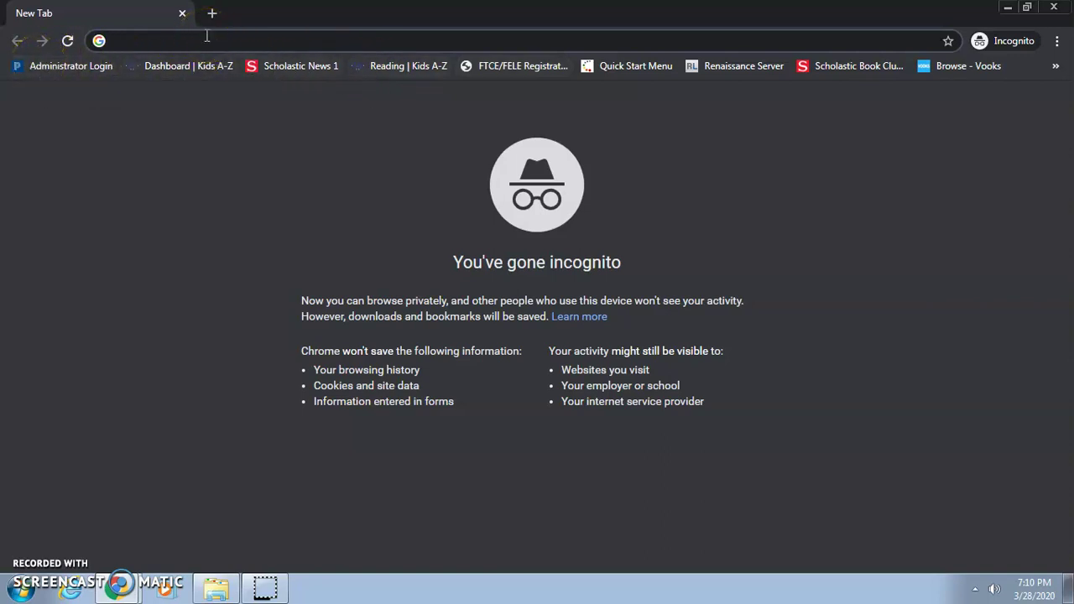
# Go to clever.com and choose to log in as a student.
pyautogui.write('cl')
pyautogui.press('Return')
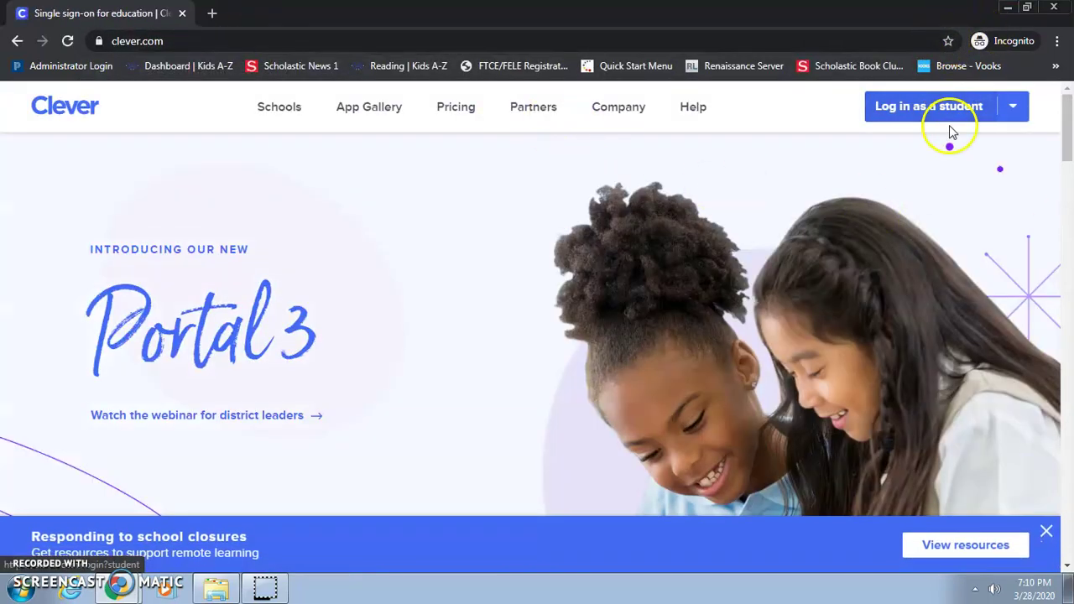
pyautogui.click(950, 111)
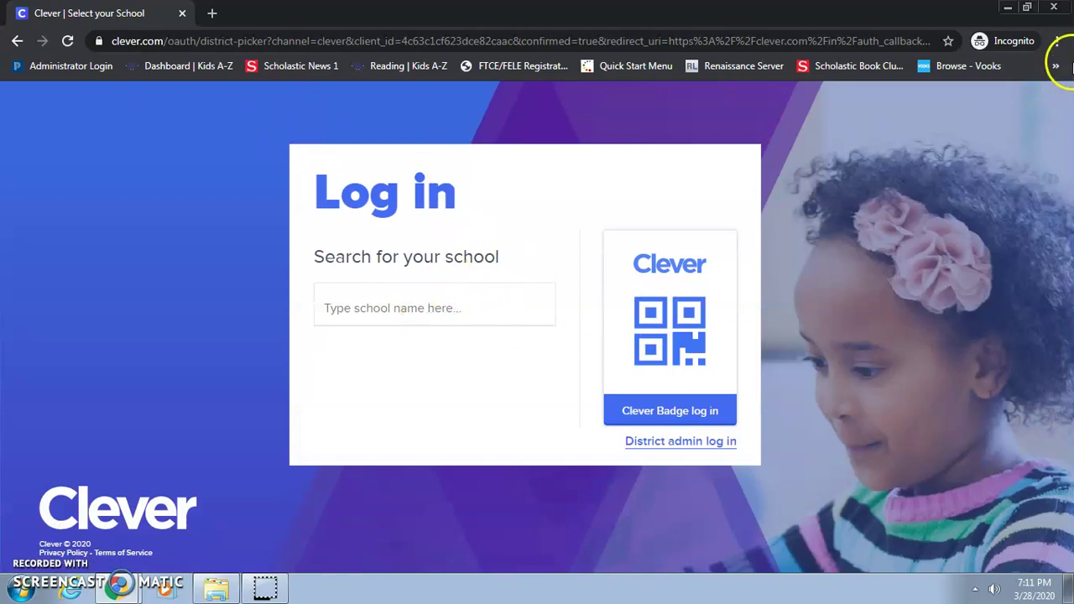
# Select Pembroke Pines Charter Elementary-East Campus as the school and choose Log in with Google.
pyautogui.click(424, 302)
pyautogui.write('pe')
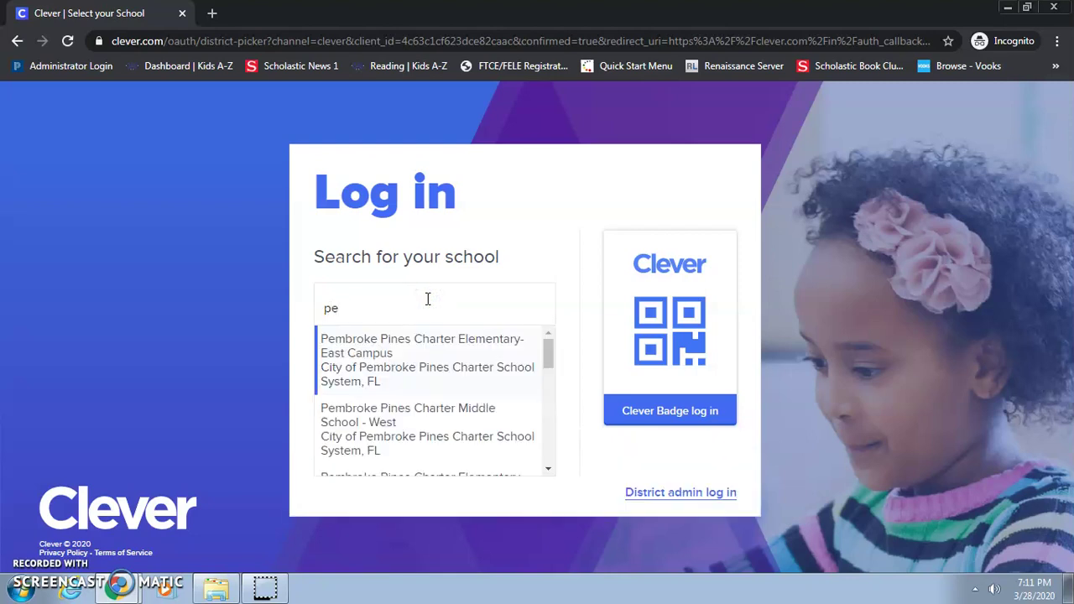
pyautogui.click(386, 365)
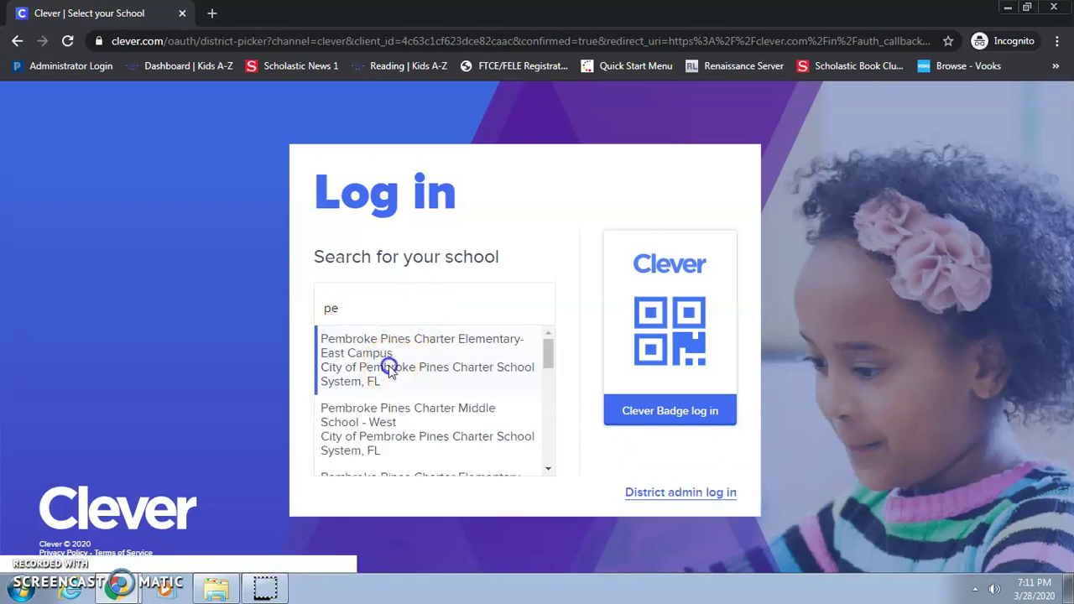
pyautogui.click(418, 257)
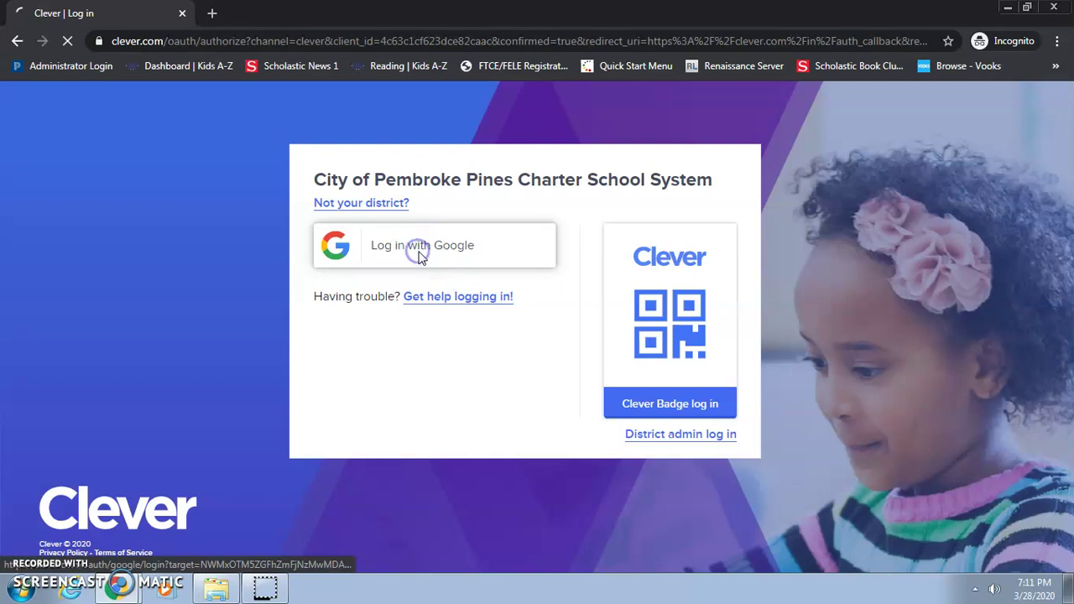
# Fill in the student's saved email address and continue to the password step.
pyautogui.click(412, 274)
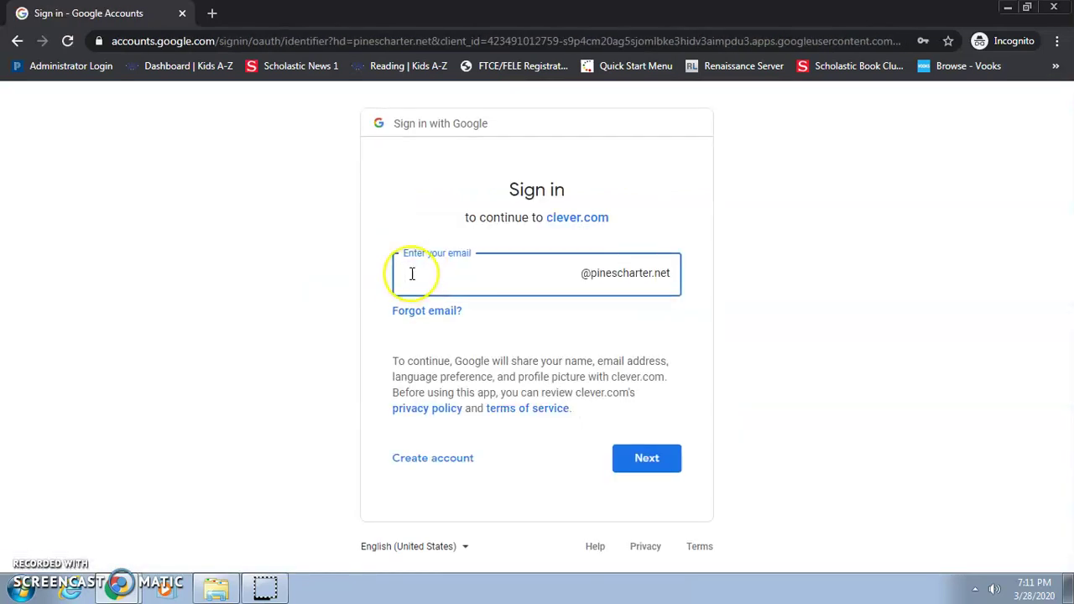
pyautogui.write('craz')
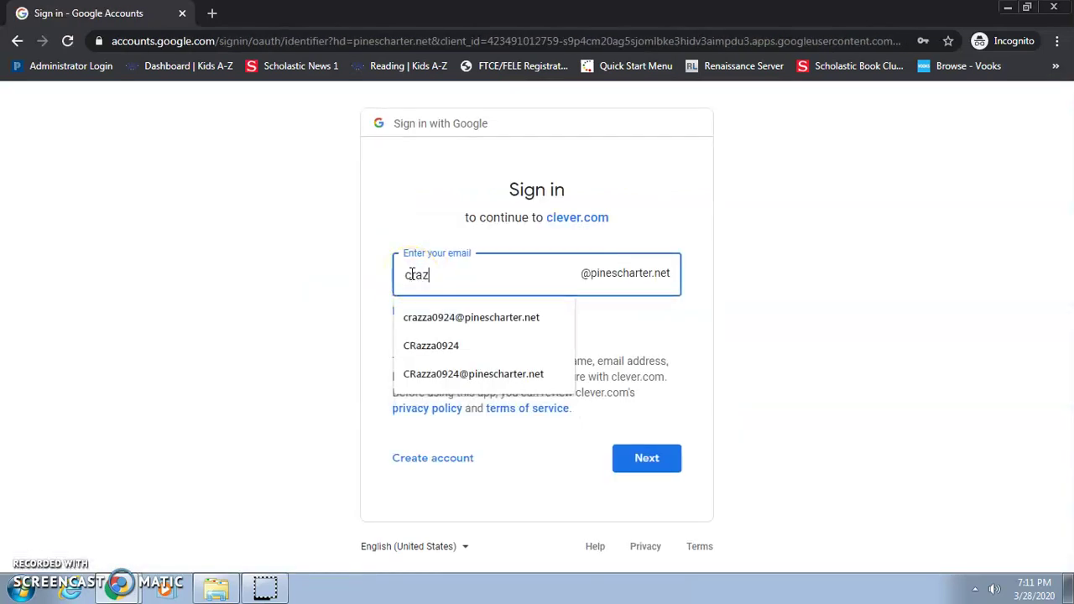
pyautogui.click(427, 314)
pyautogui.click(659, 463)
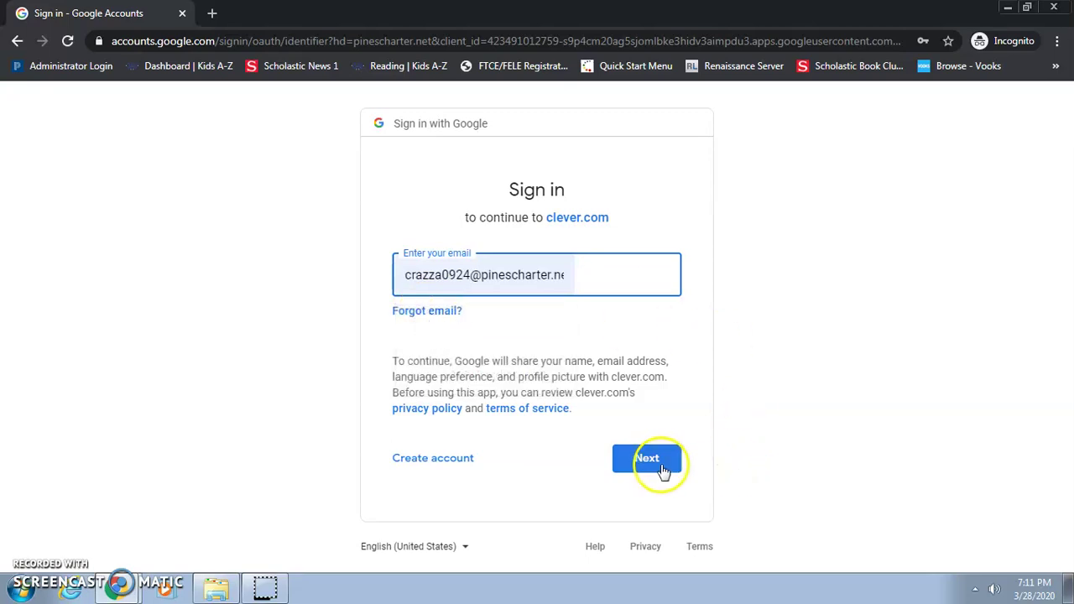
# Enter the student's password and sign in to Clever.
pyautogui.click(475, 220)
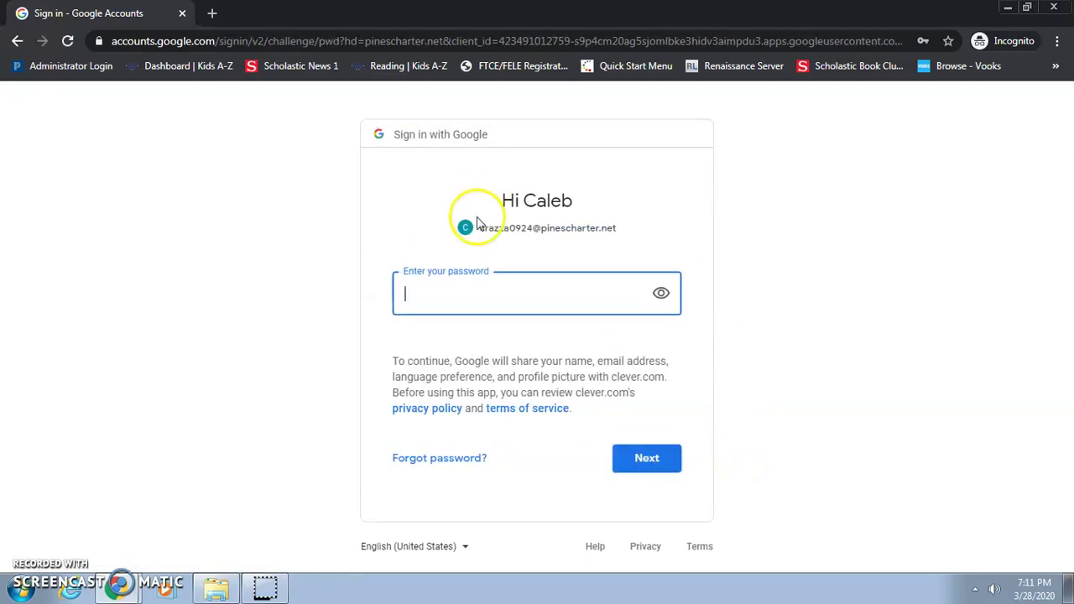
pyautogui.write('a')
pyautogui.press('BackSpace')
pyautogui.press('BackSpace')
pyautogui.press('BackSpace')
pyautogui.write('••')
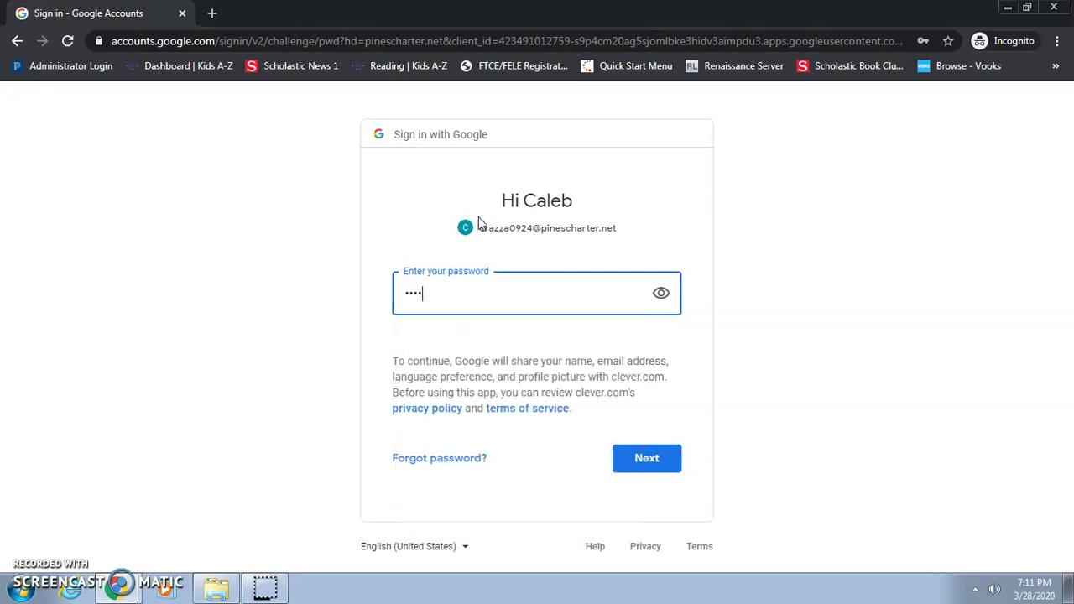
pyautogui.write('•••')
pyautogui.press('Return')
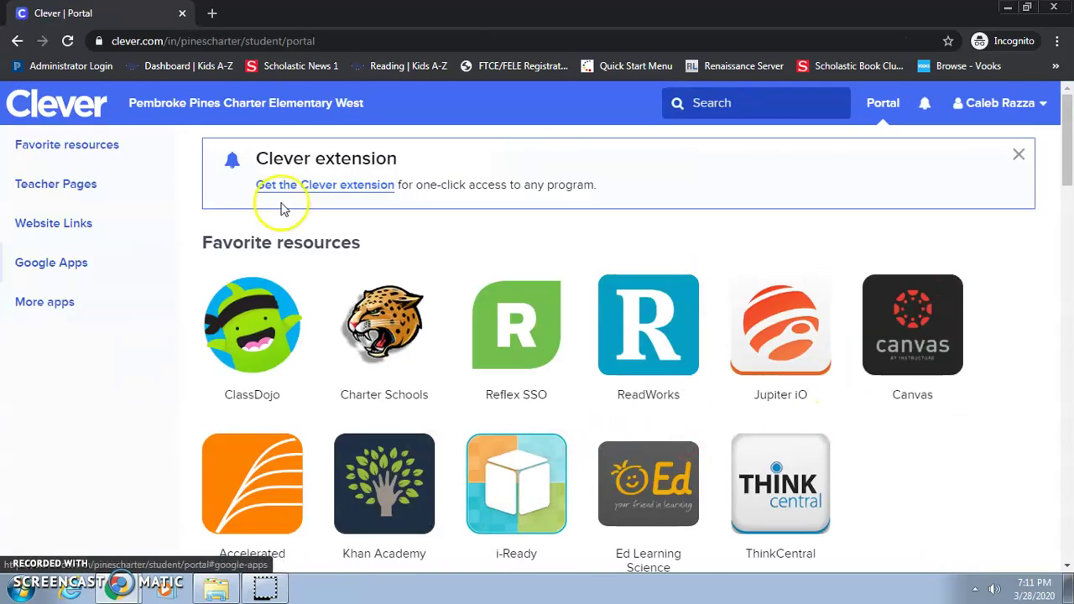
# Launch Canvas from the student portal, then view and close the student's Account tray.
pyautogui.click(893, 350)
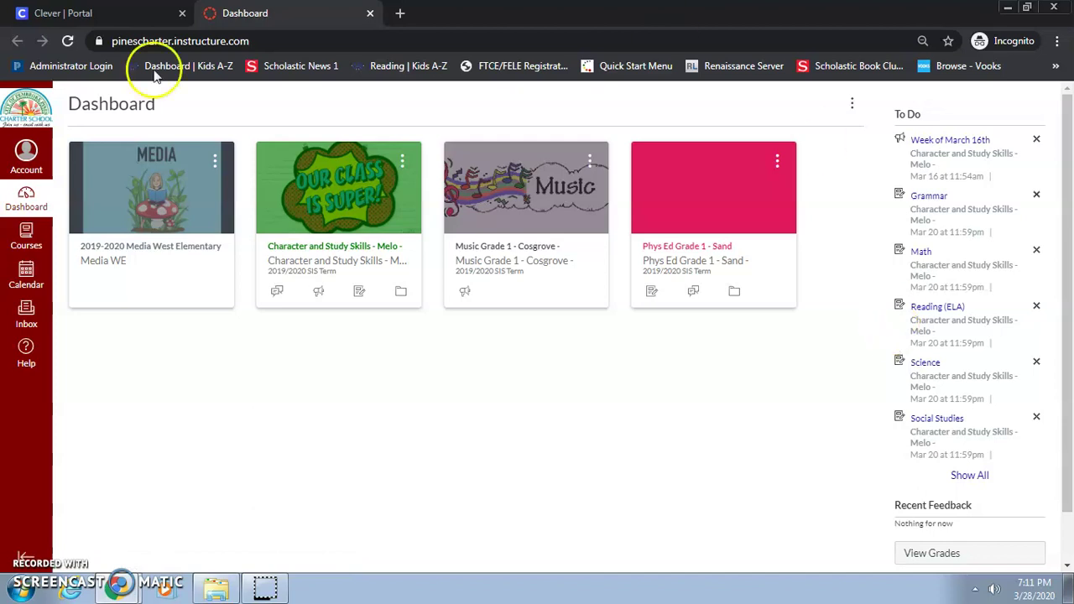
pyautogui.click(26, 154)
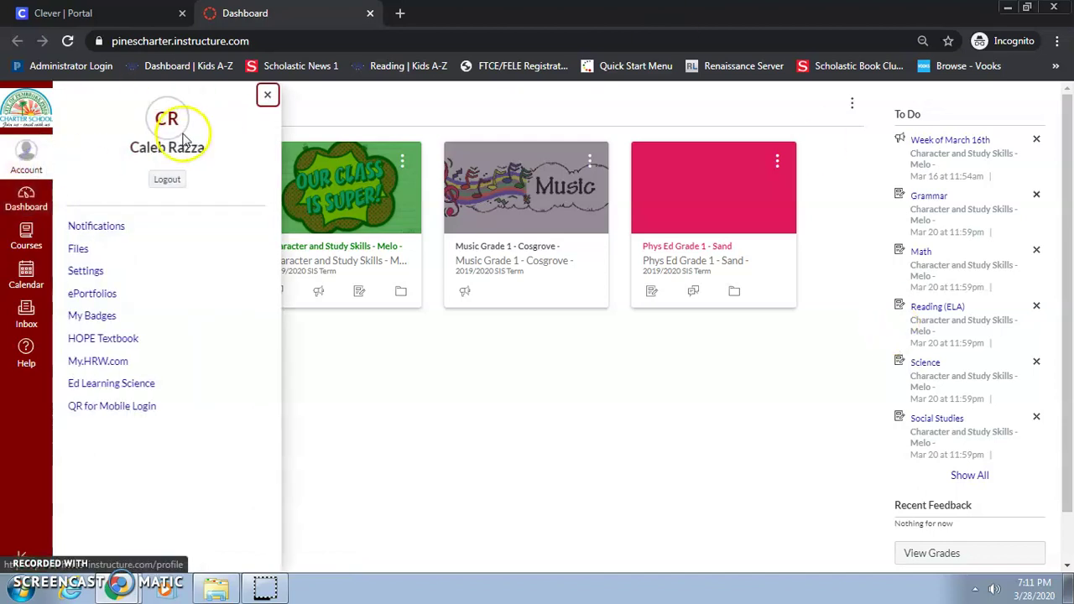
pyautogui.click(167, 179)
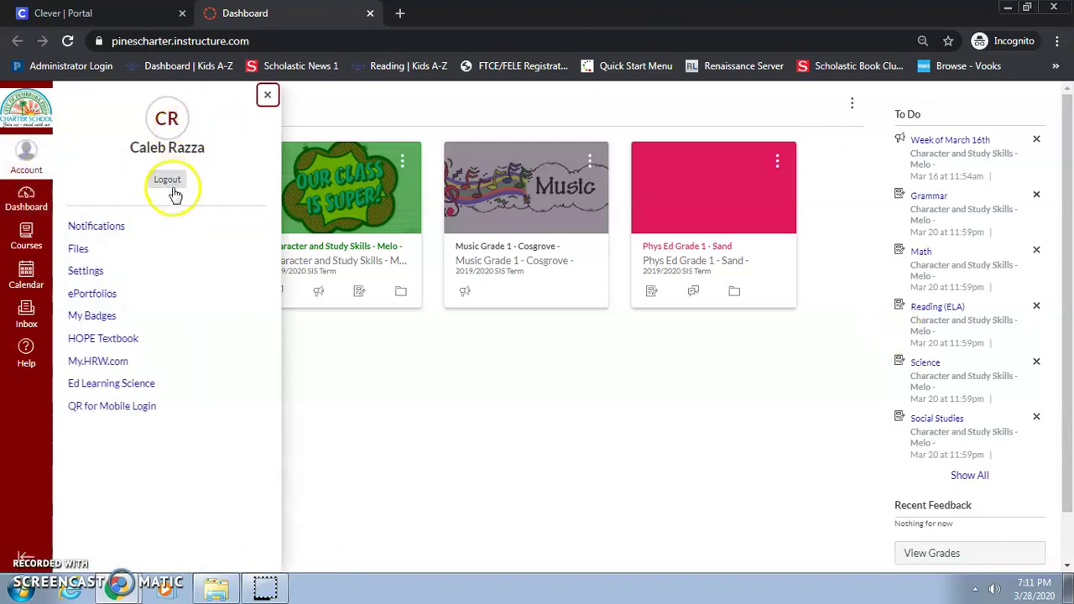
pyautogui.click(547, 413)
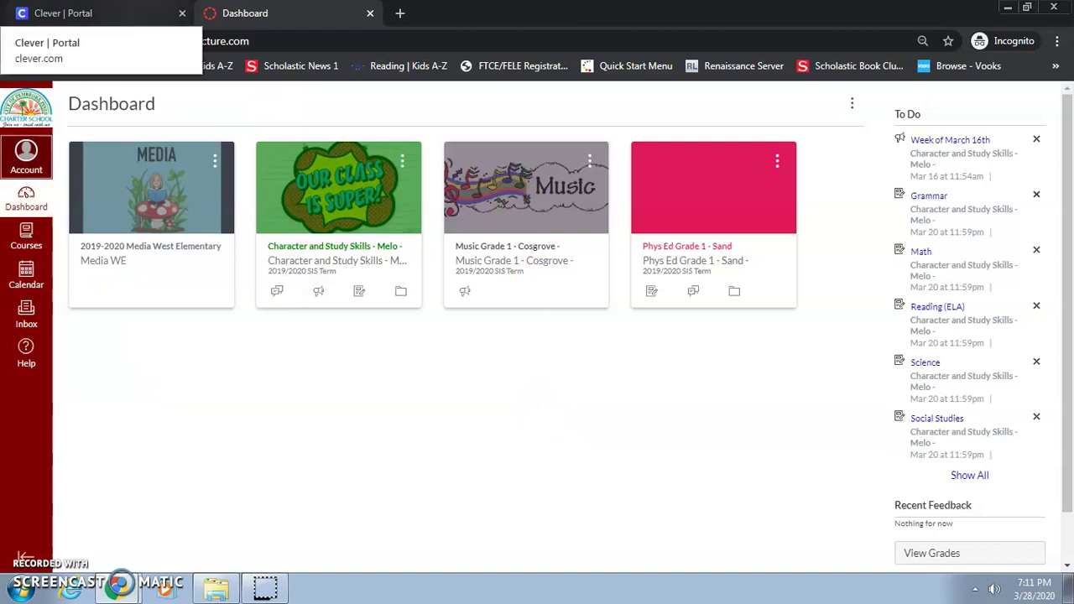
# Switch between the Clever Portal and Canvas Dashboard tabs, ending on the Clever portal.
pyautogui.click(84, 13)
pyautogui.click(280, 15)
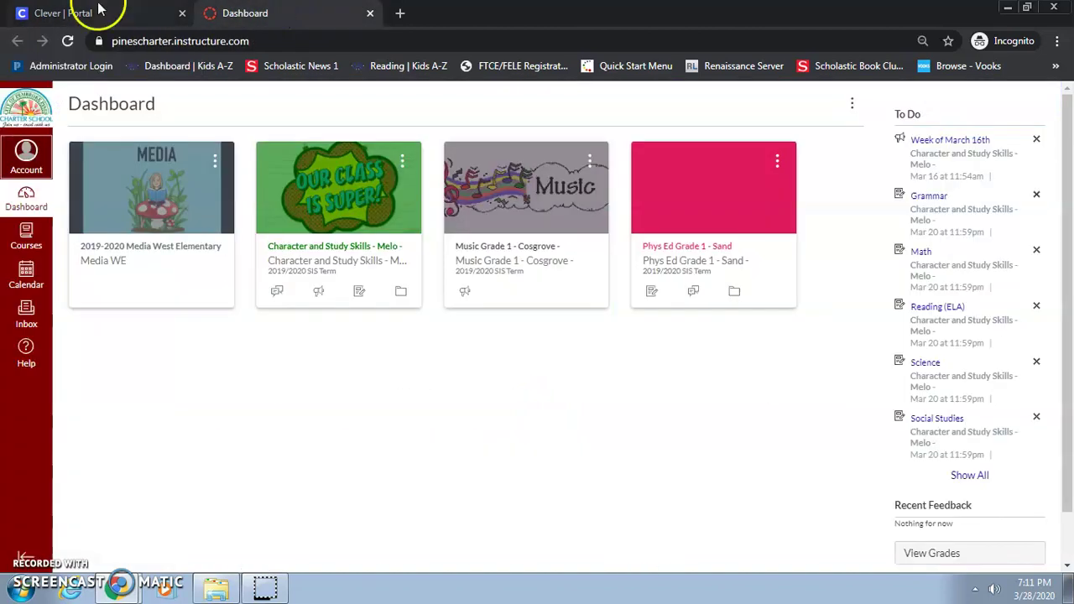
pyautogui.click(99, 9)
# Launch i-Ready and Reflex from the student portal, then close the Reflex tab.
pyautogui.click(512, 469)
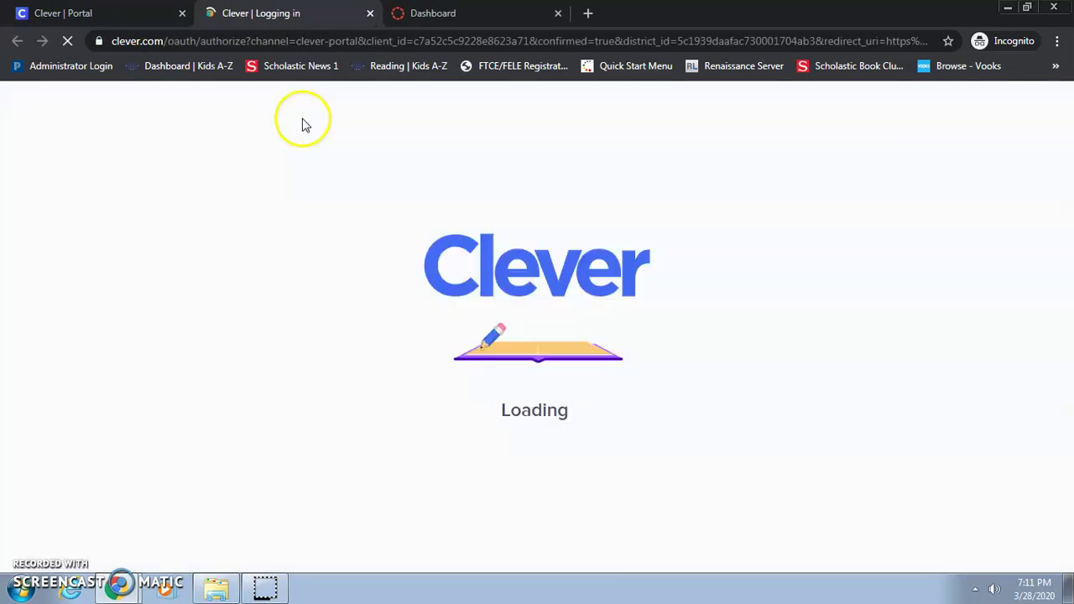
pyautogui.click(126, 10)
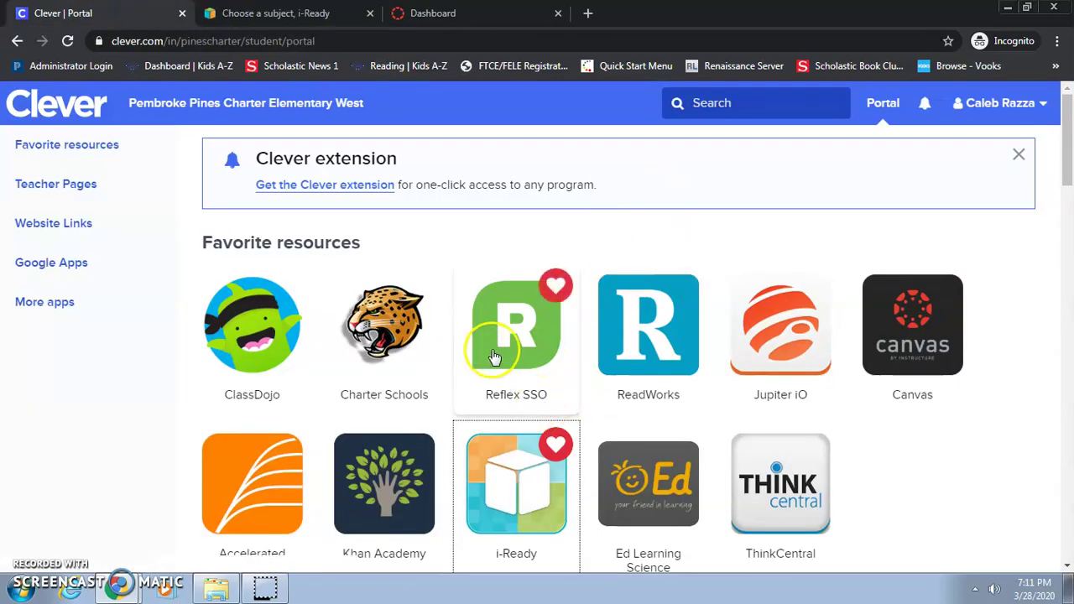
pyautogui.click(494, 357)
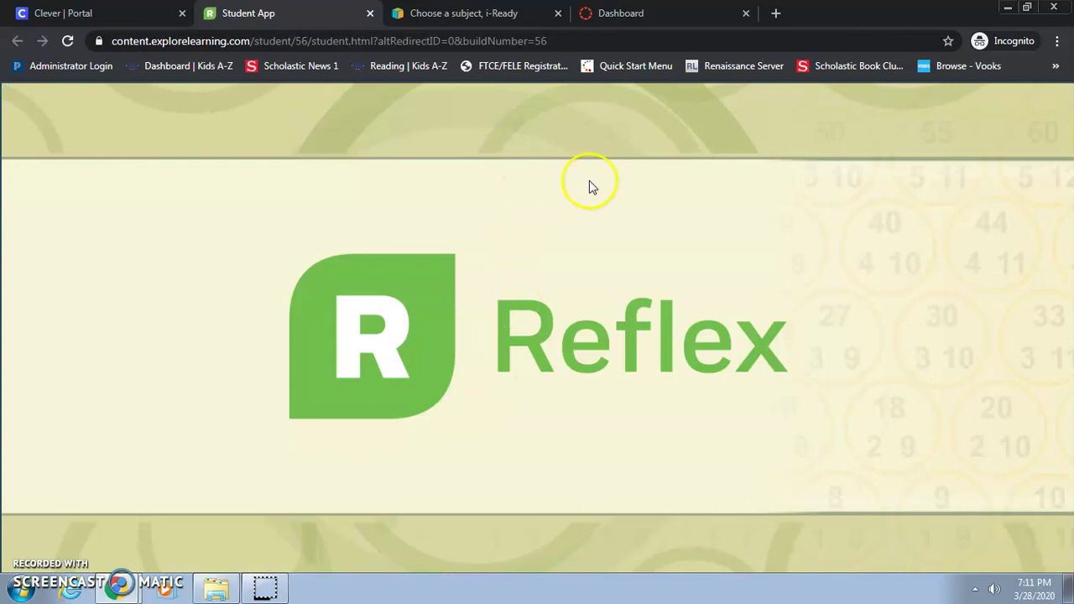
pyautogui.click(370, 14)
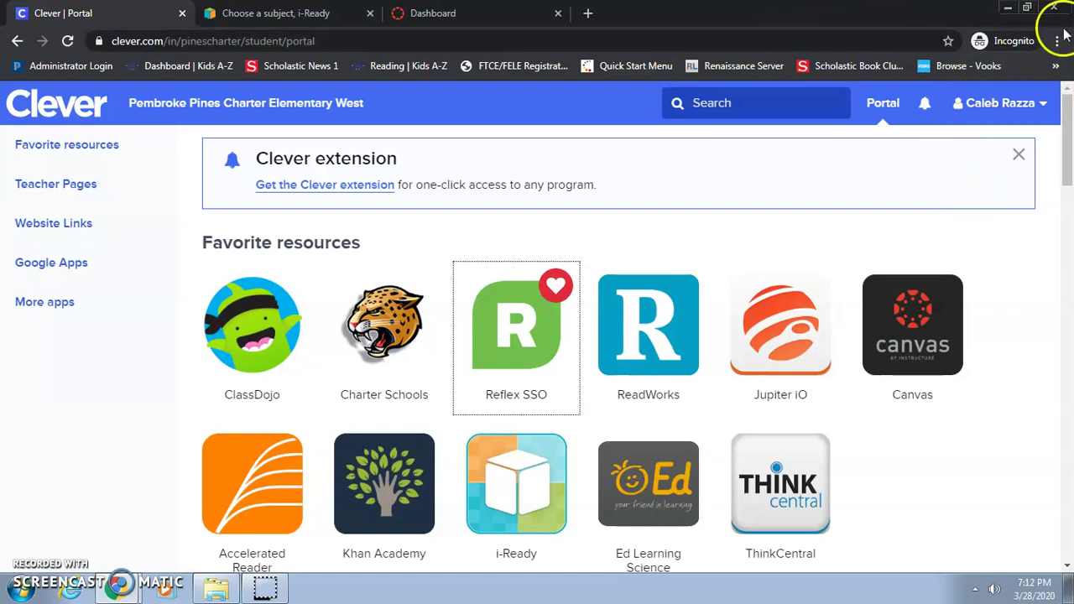
# Minimize the student portal window and switch to the teacher Homeroom window.
pyautogui.click(1008, 8)
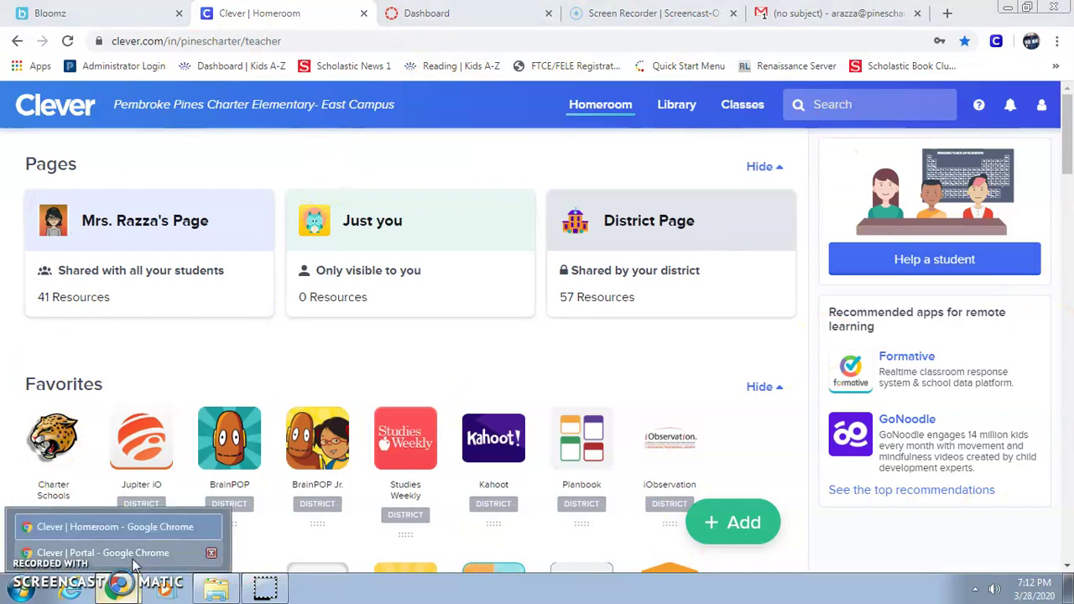
pyautogui.click(92, 549)
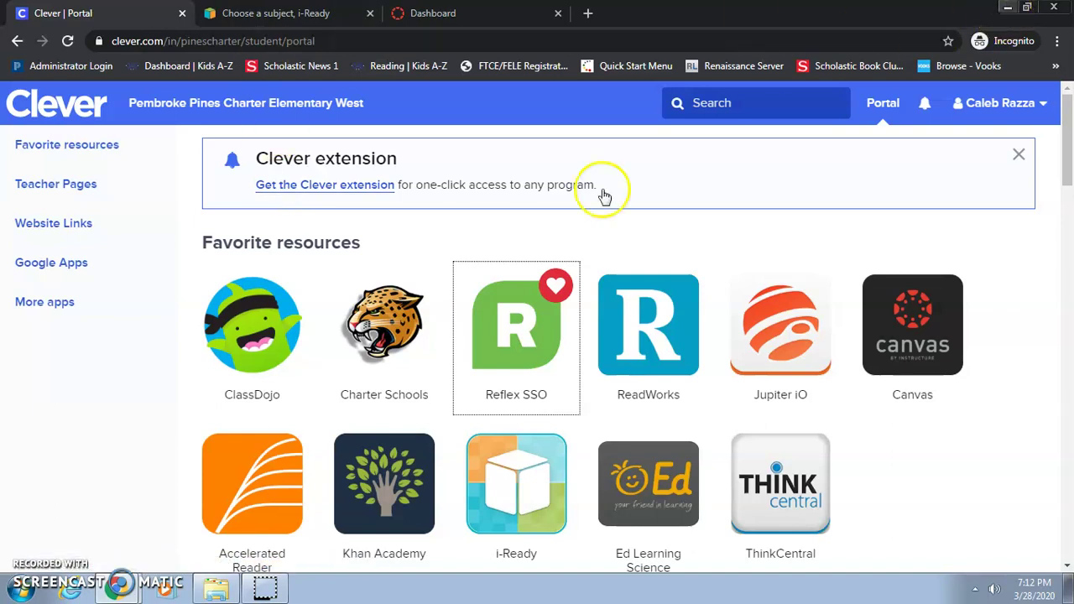
pyautogui.click(117, 590)
pyautogui.click(117, 526)
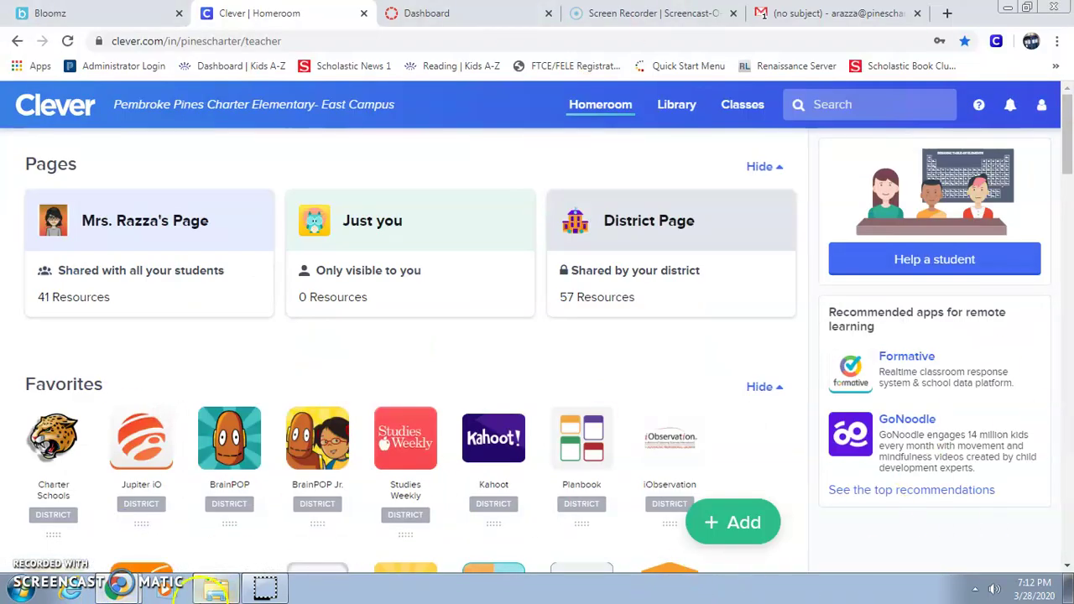
# Bring the student portal window forward again and close the incognito window.
pyautogui.click(120, 590)
pyautogui.click(109, 541)
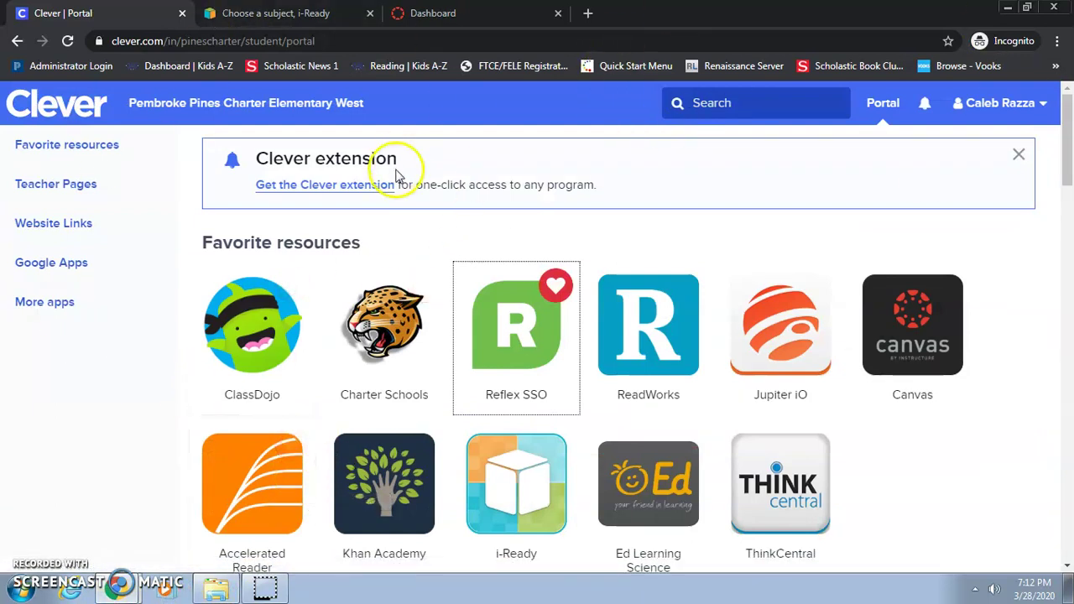
pyautogui.click(1066, 8)
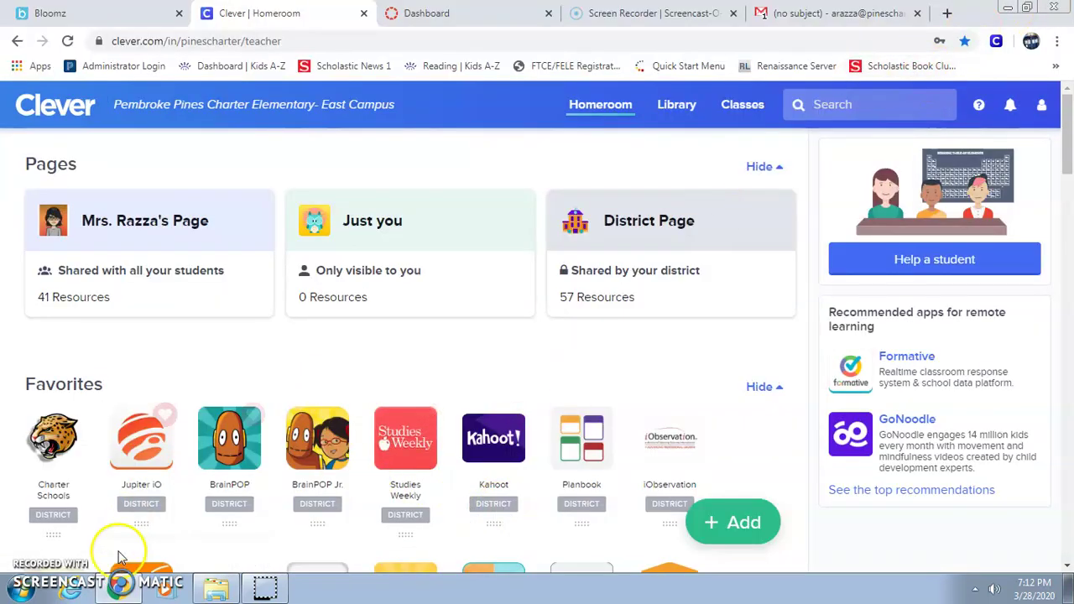
pyautogui.rightClick(122, 590)
# Open a fresh Chrome incognito window from the taskbar jump list.
pyautogui.click(135, 485)
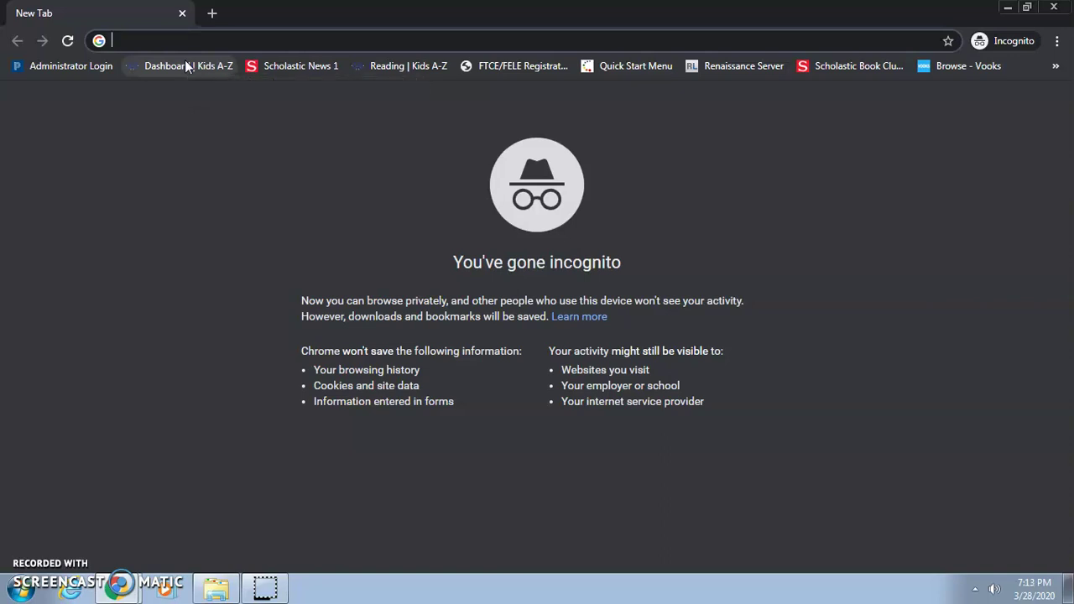
# Navigate to clever.com and go to the student Log in page.
pyautogui.write('clve')
pyautogui.press('BackSpace')
pyautogui.press('BackSpace')
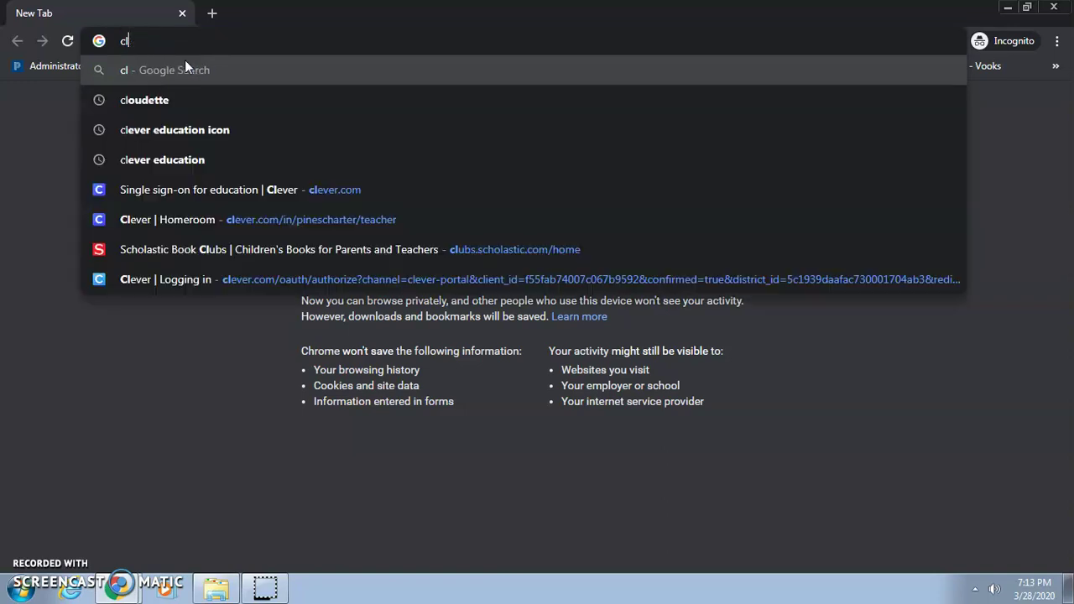
pyautogui.write('ev')
pyautogui.press('Return')
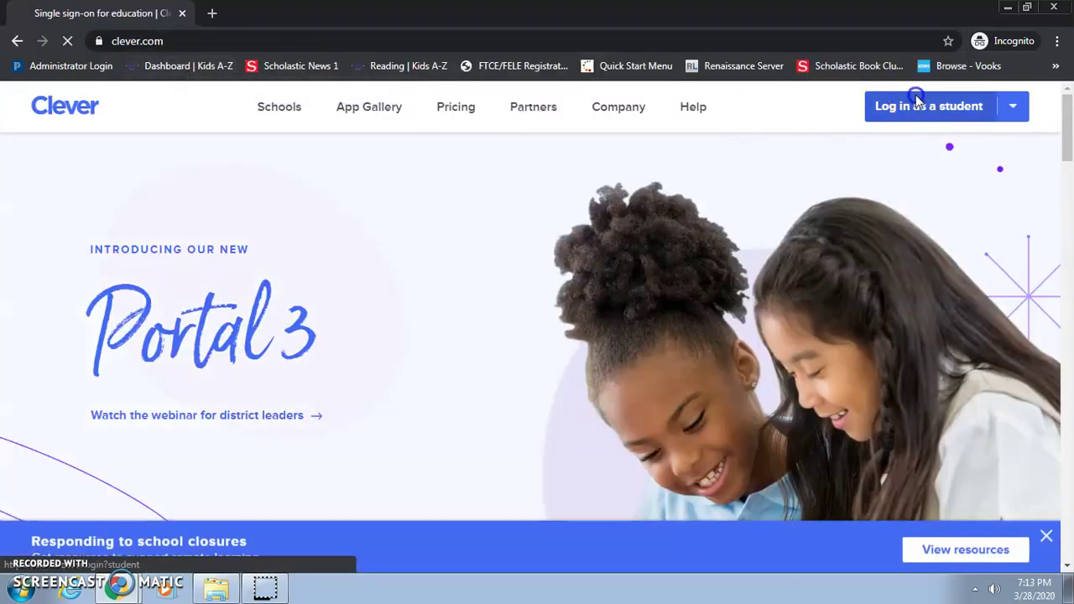
pyautogui.click(923, 106)
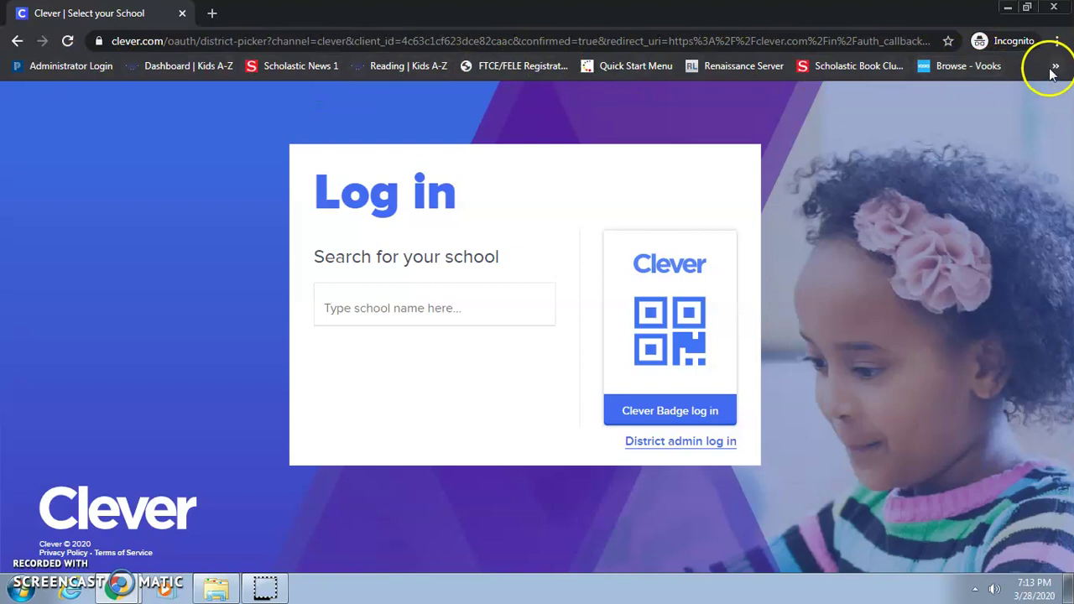
# Restore, move and re-maximize the incognito login window.
pyautogui.click(1027, 7)
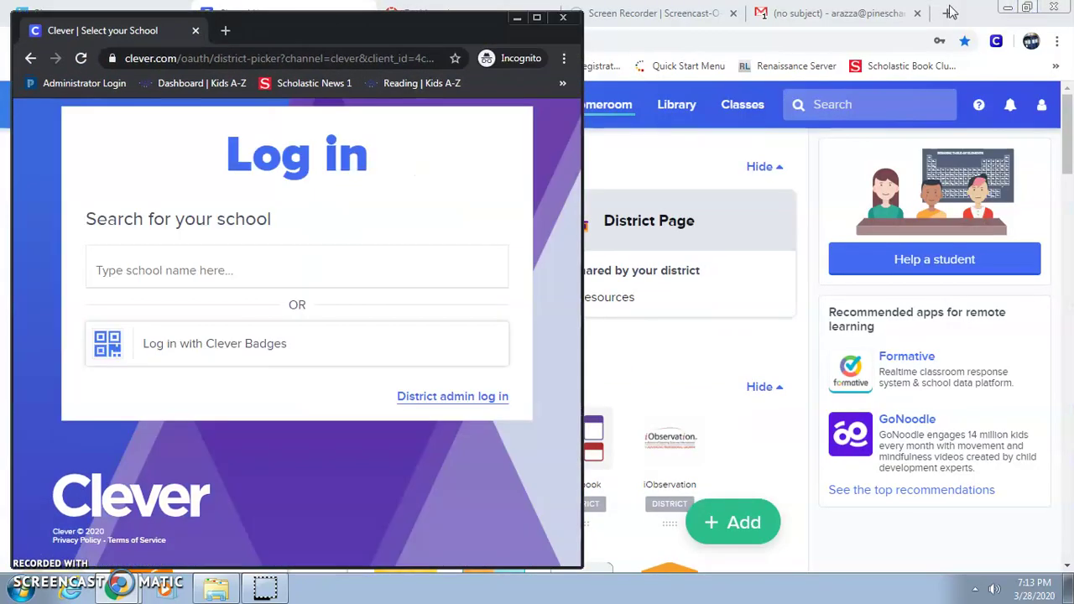
pyautogui.moveTo(425, 15); pyautogui.dragTo(552, 197)
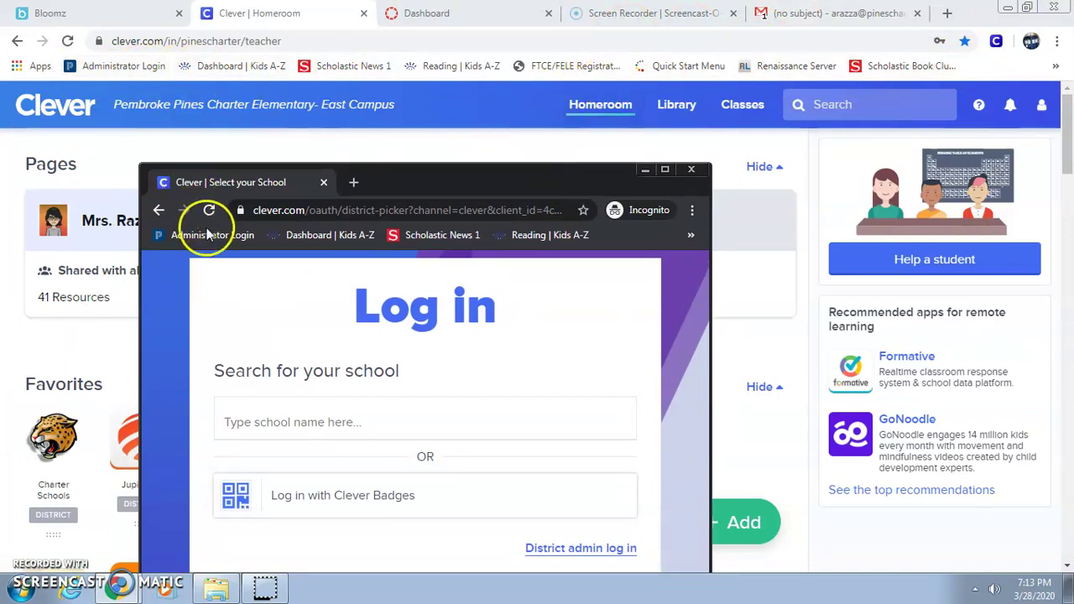
pyautogui.click(664, 170)
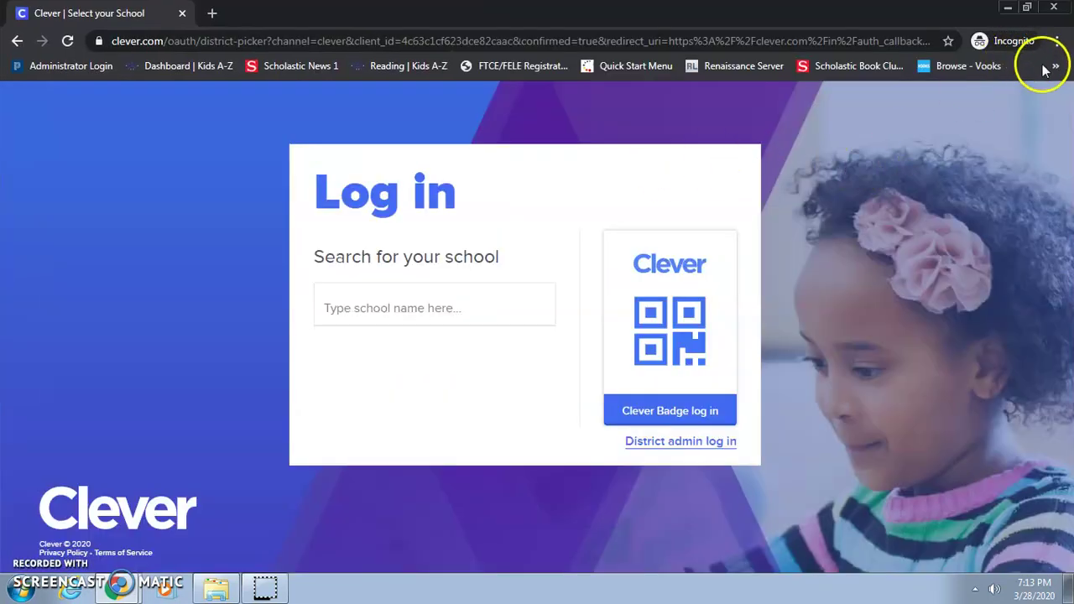
# Open the Clever | Homeroom bookmark from the bookmarks overflow to reach the district login.
pyautogui.click(1054, 66)
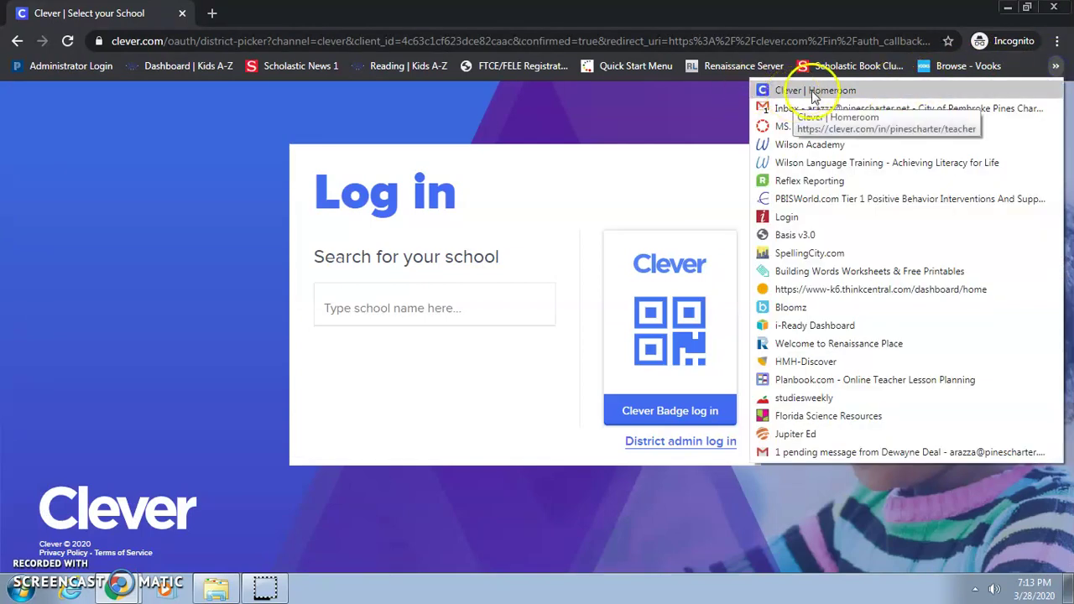
pyautogui.click(1027, 8)
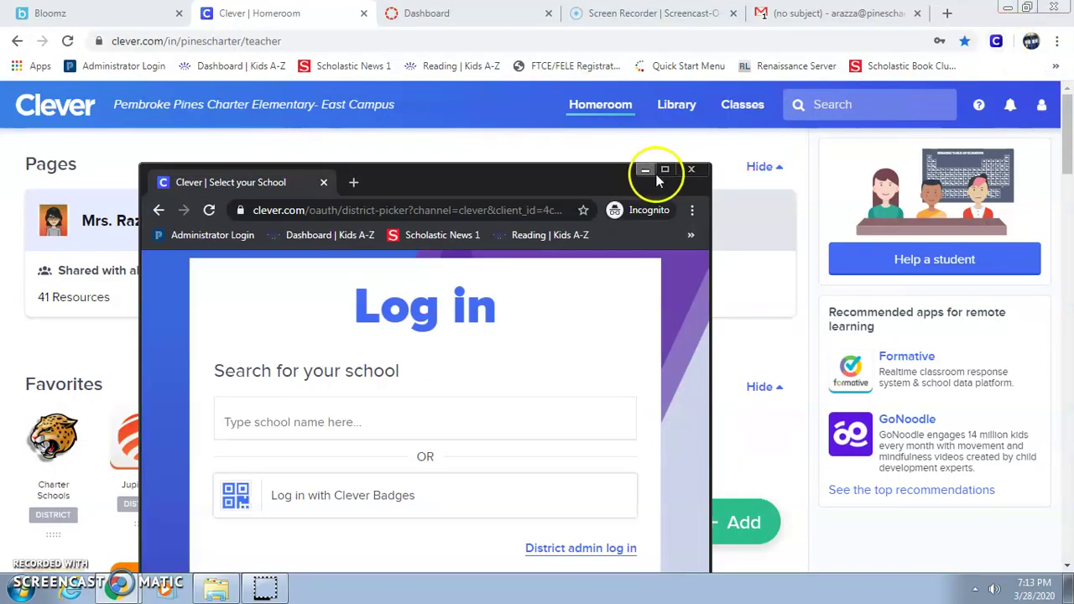
pyautogui.click(665, 170)
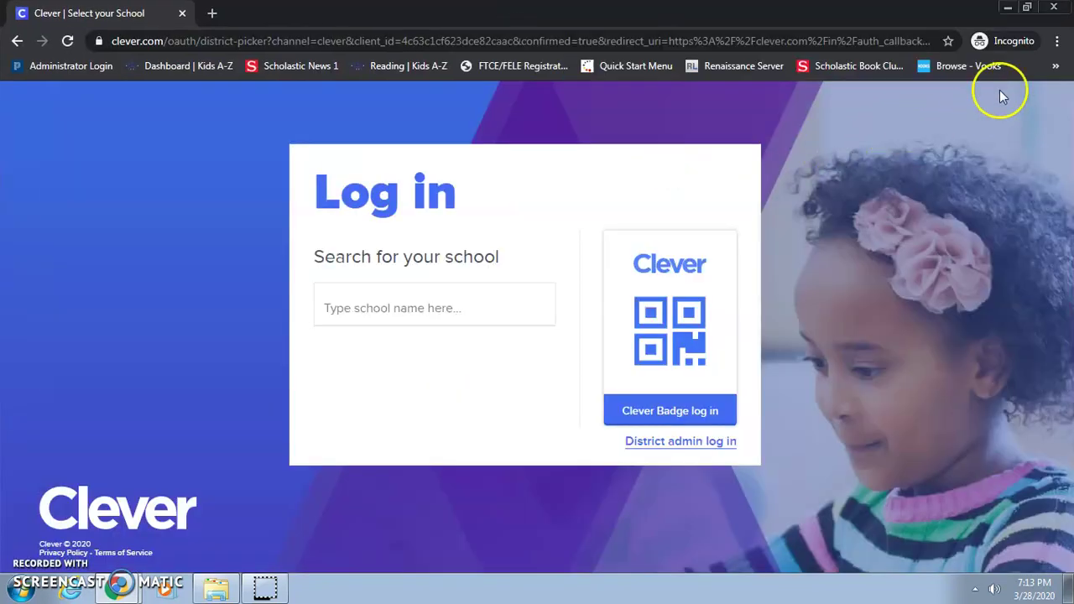
pyautogui.click(1063, 71)
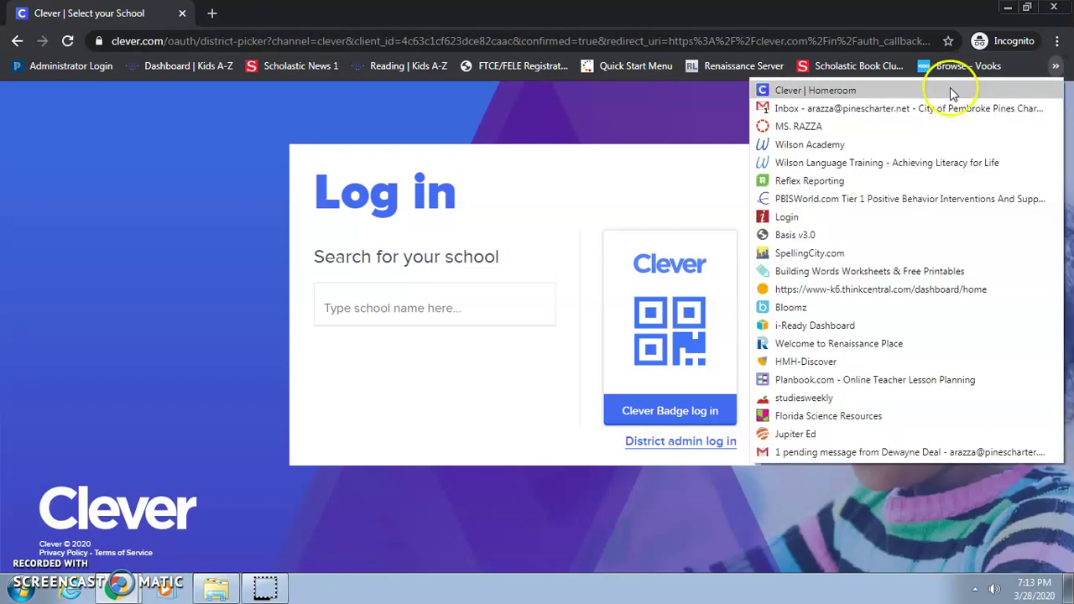
pyautogui.click(950, 87)
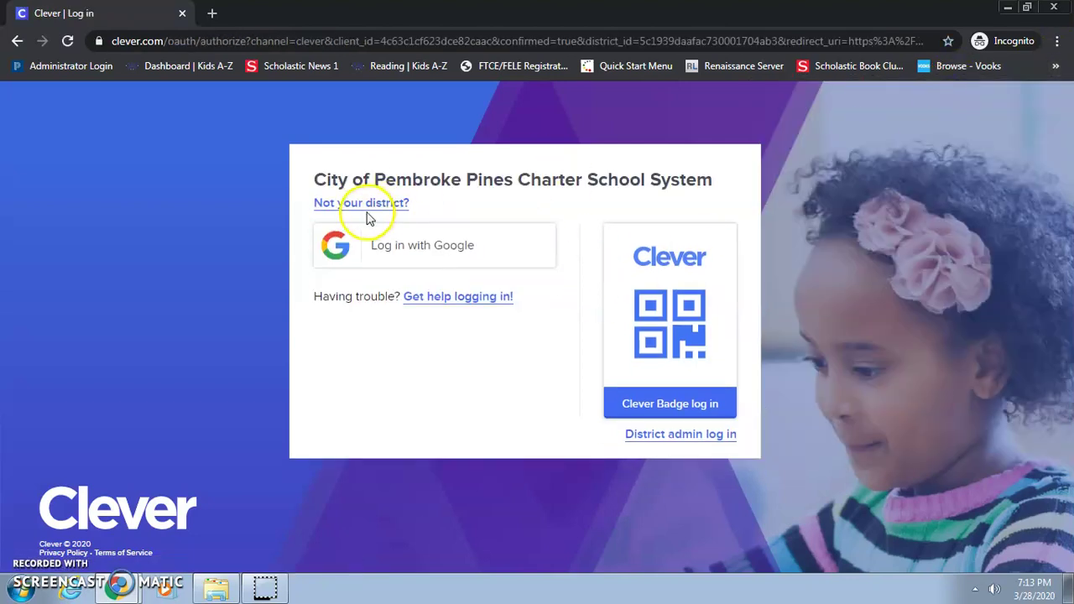
# Choose Log in with Google and fill in the student's saved school e-mail.
pyautogui.click(392, 252)
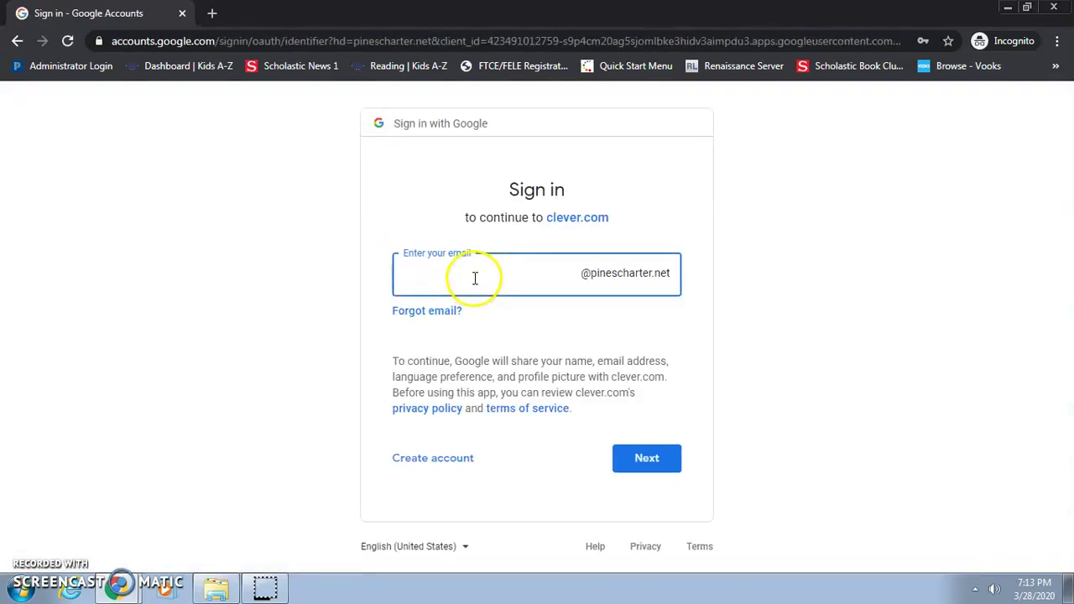
pyautogui.write('j')
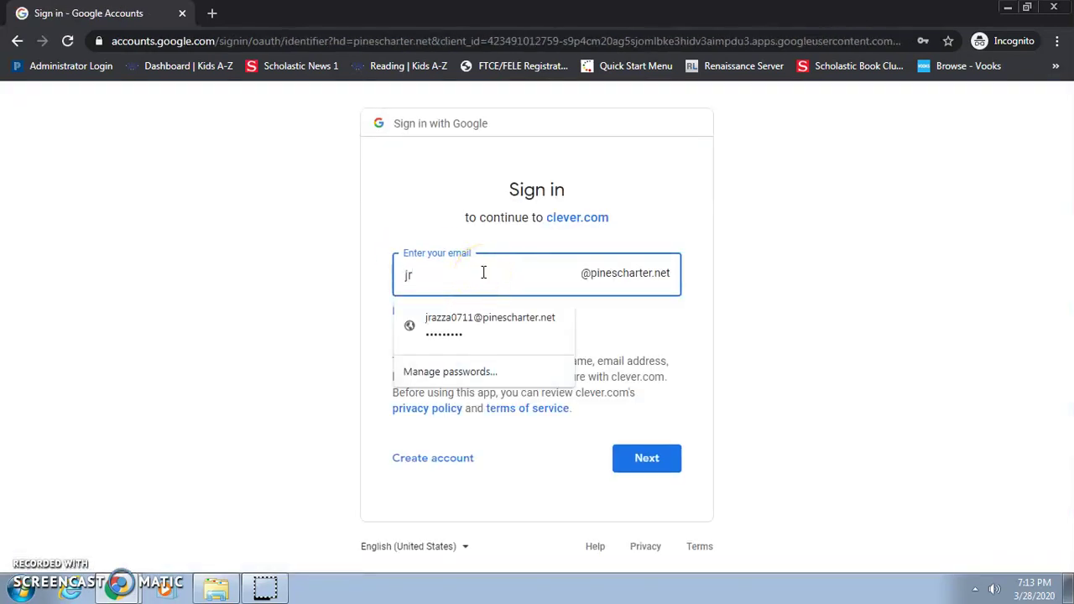
pyautogui.write('r')
pyautogui.press('Down')
pyautogui.click(646, 455)
# Clear the password field, dismiss the saved-password suggestions and try to continue.
pyautogui.click(537, 307)
pyautogui.press('BackSpace')
pyautogui.press('BackSpace')
pyautogui.press('BackSpace')
pyautogui.press('BackSpace')
pyautogui.press('BackSpace')
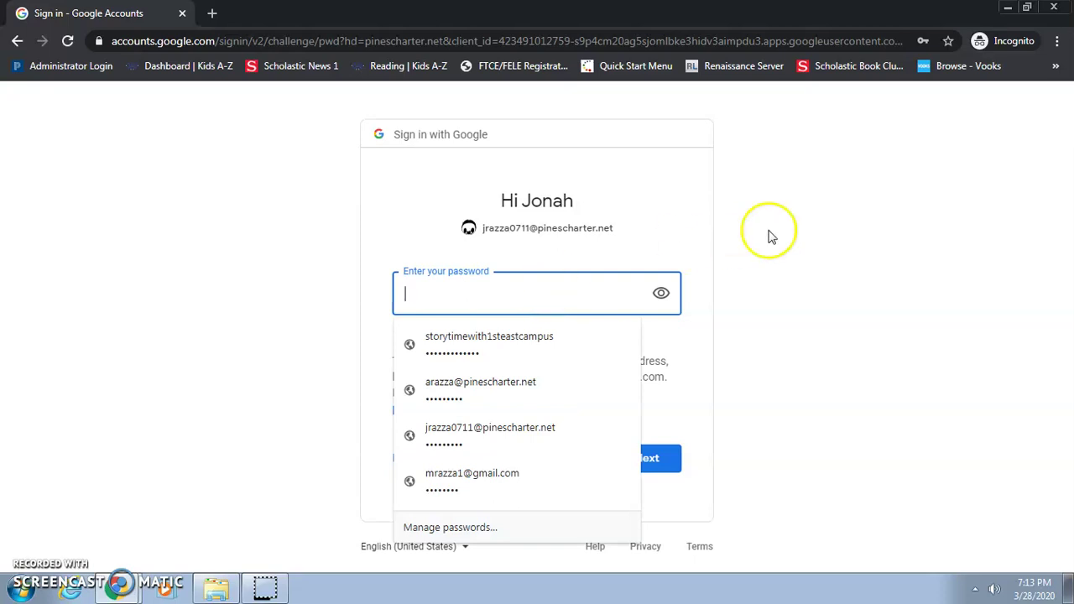
pyautogui.click(737, 383)
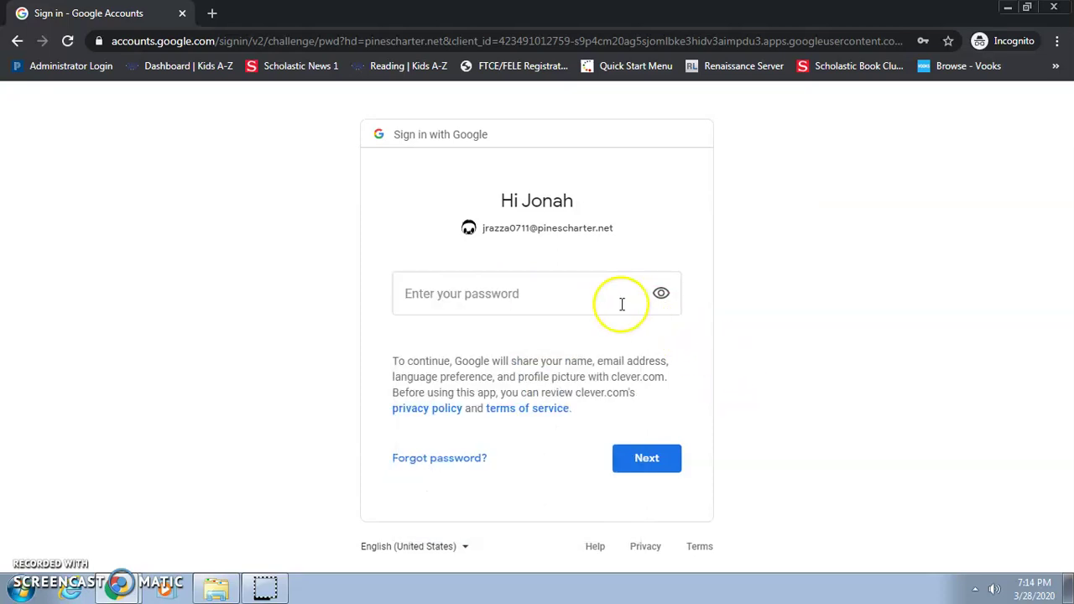
pyautogui.click(657, 460)
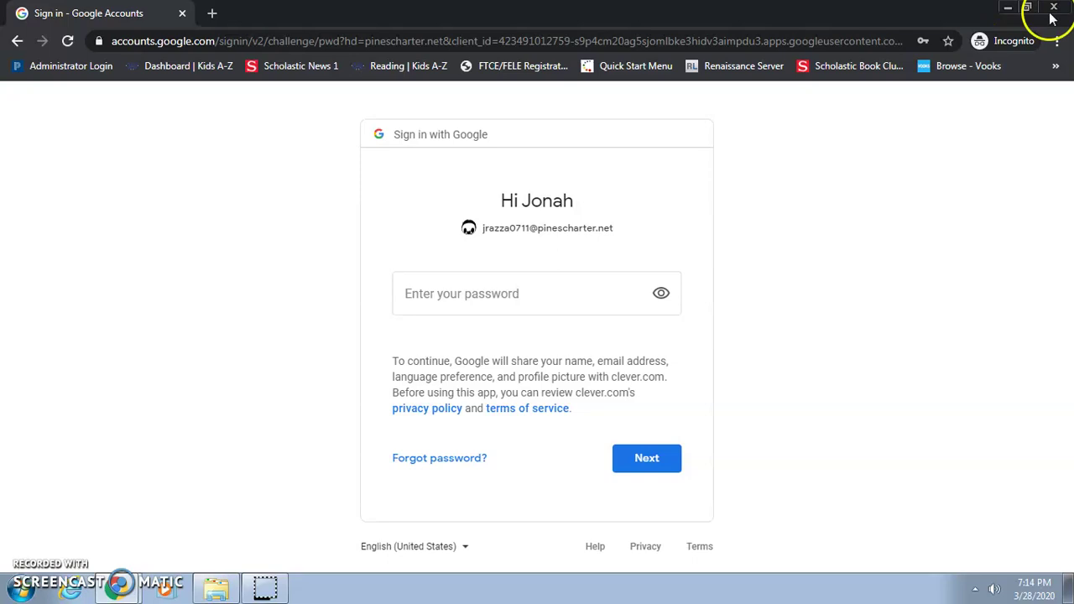
# Minimize the incognito sign-in window, then open an extra incognito window from the taskbar and close it.
pyautogui.click(1009, 8)
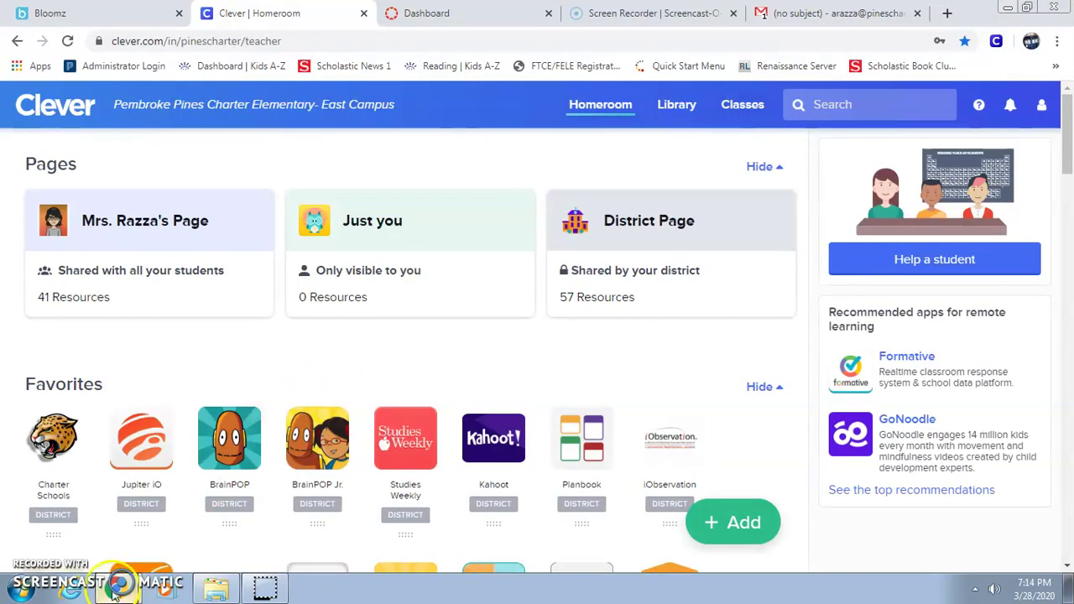
pyautogui.moveTo(130, 592)
pyautogui.rightClick(116, 592)
pyautogui.click(118, 489)
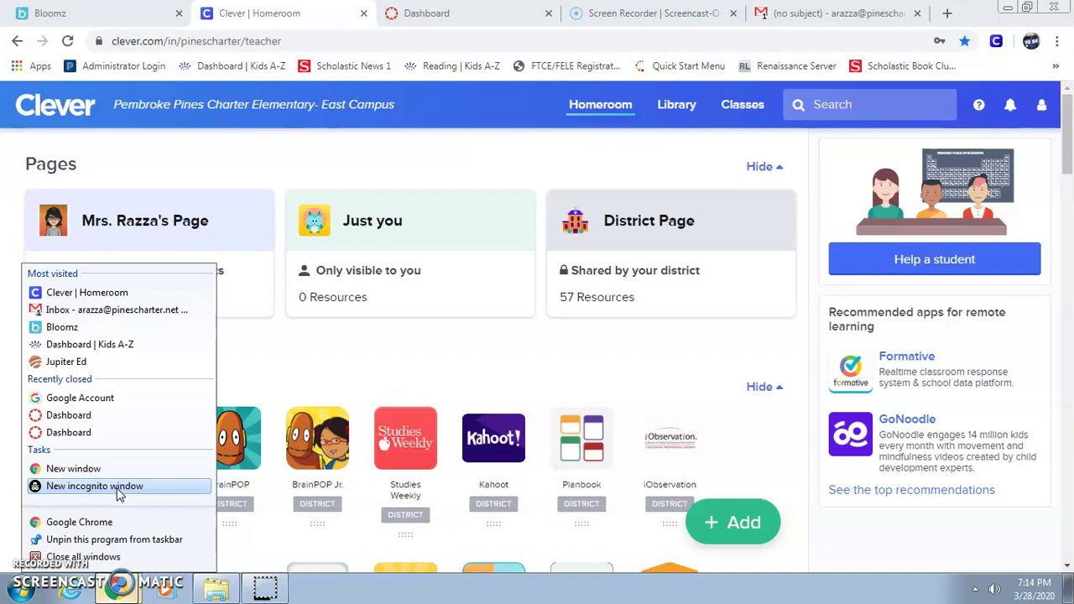
pyautogui.click(86, 472)
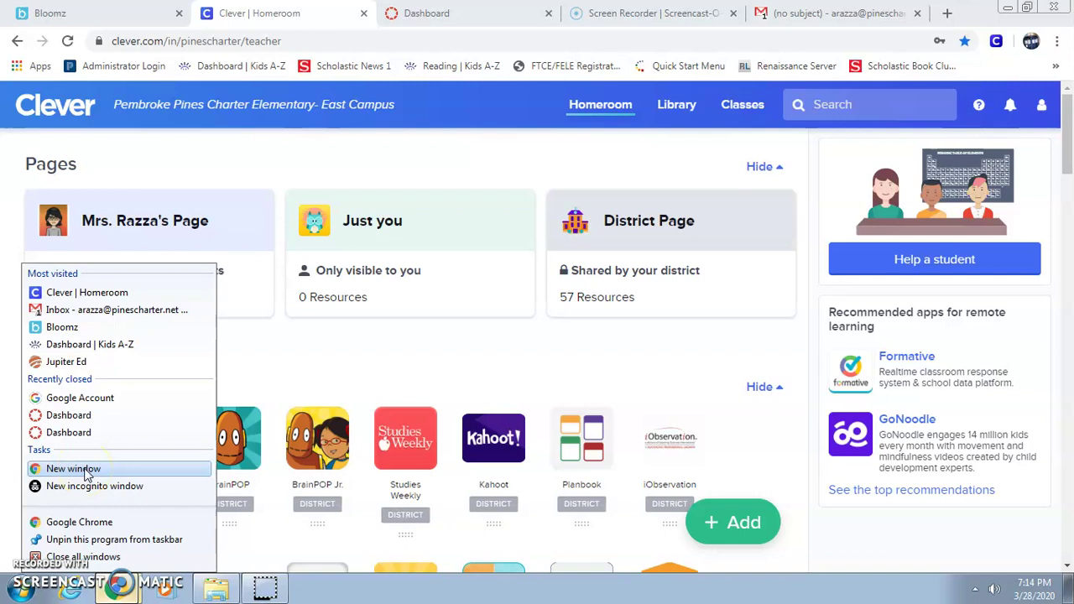
pyautogui.click(89, 485)
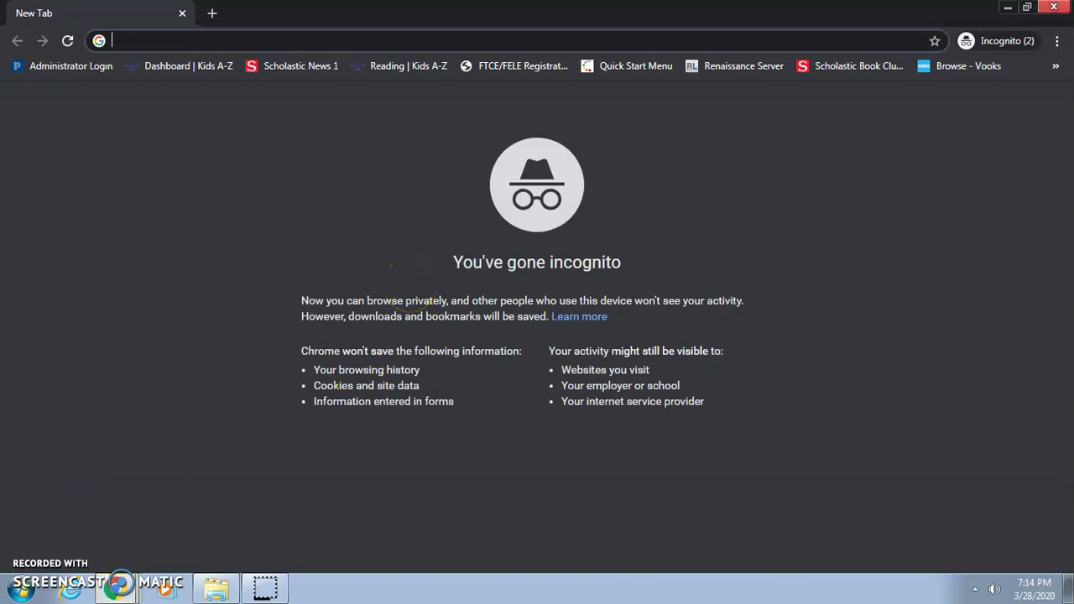
pyautogui.click(1054, 7)
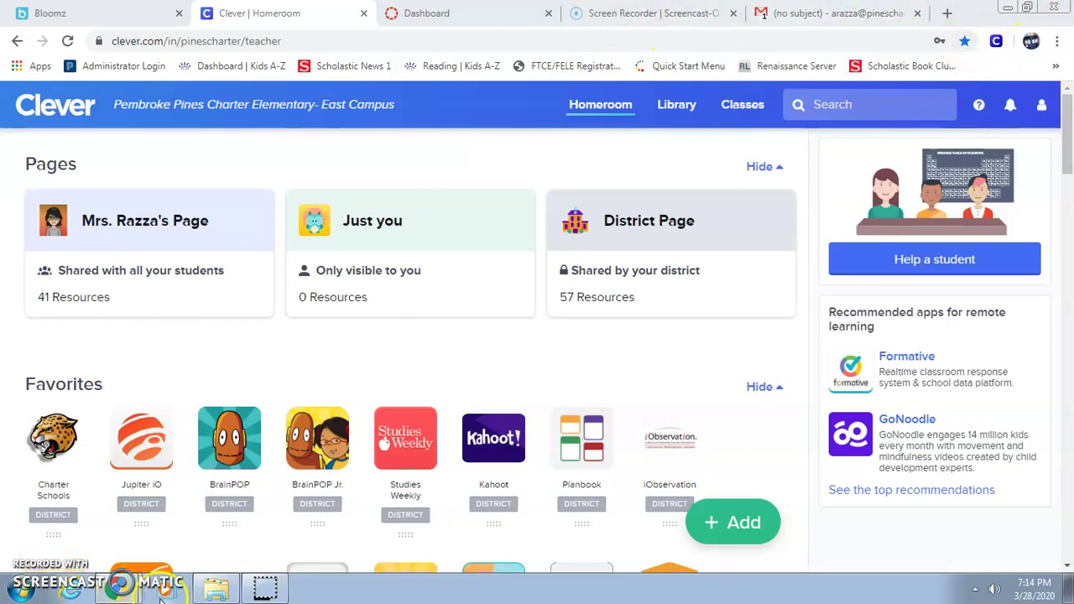
# Check the browser profile menu, then switch to the Gmail tab showing the 403 Error email.
pyautogui.moveTo(108, 591)
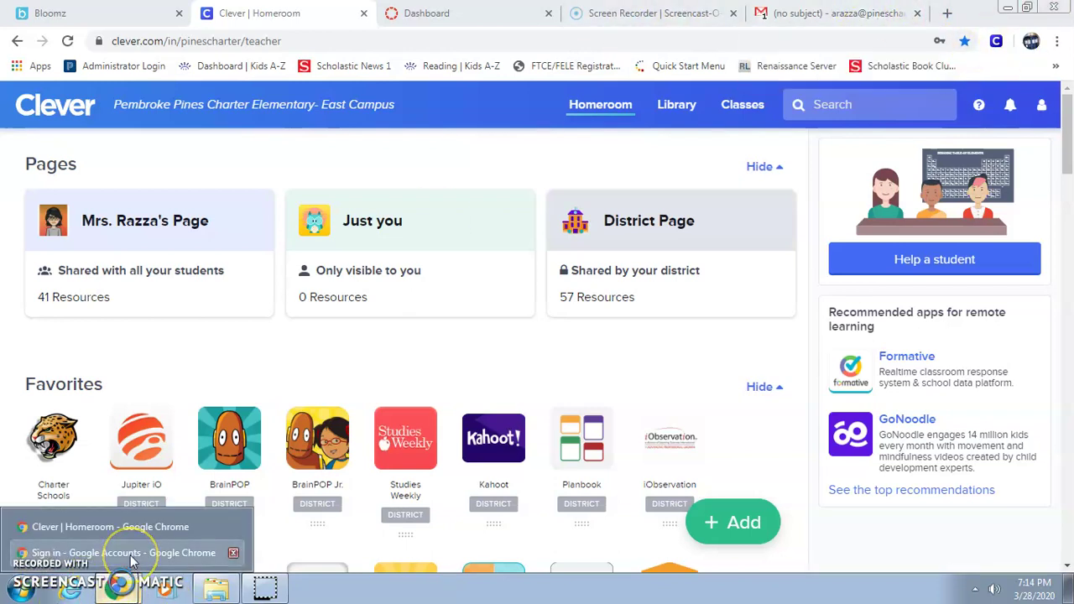
pyautogui.click(1031, 44)
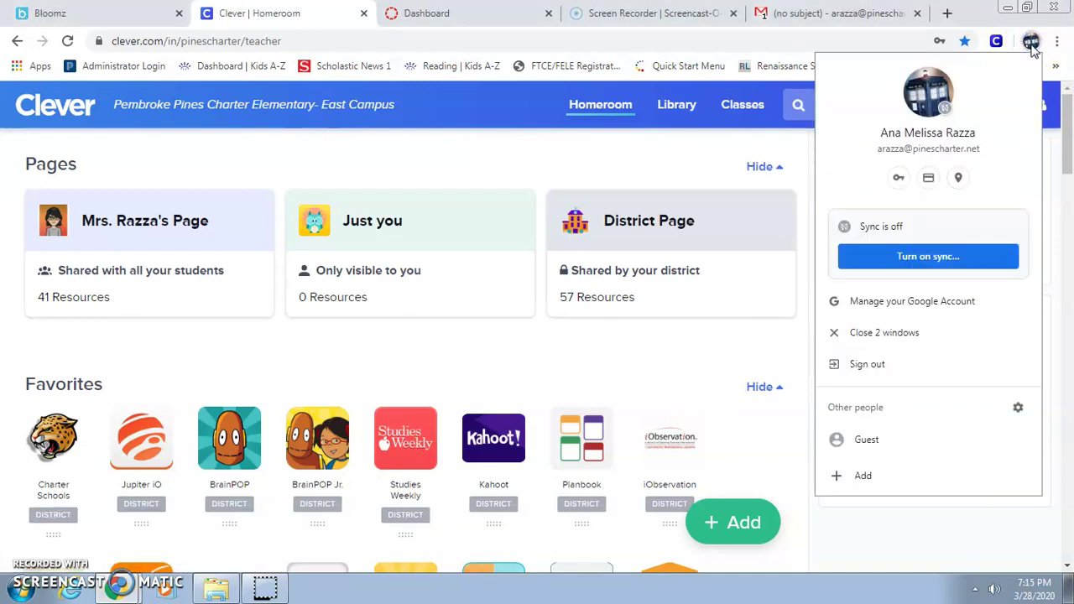
pyautogui.click(838, 13)
pyautogui.click(552, 146)
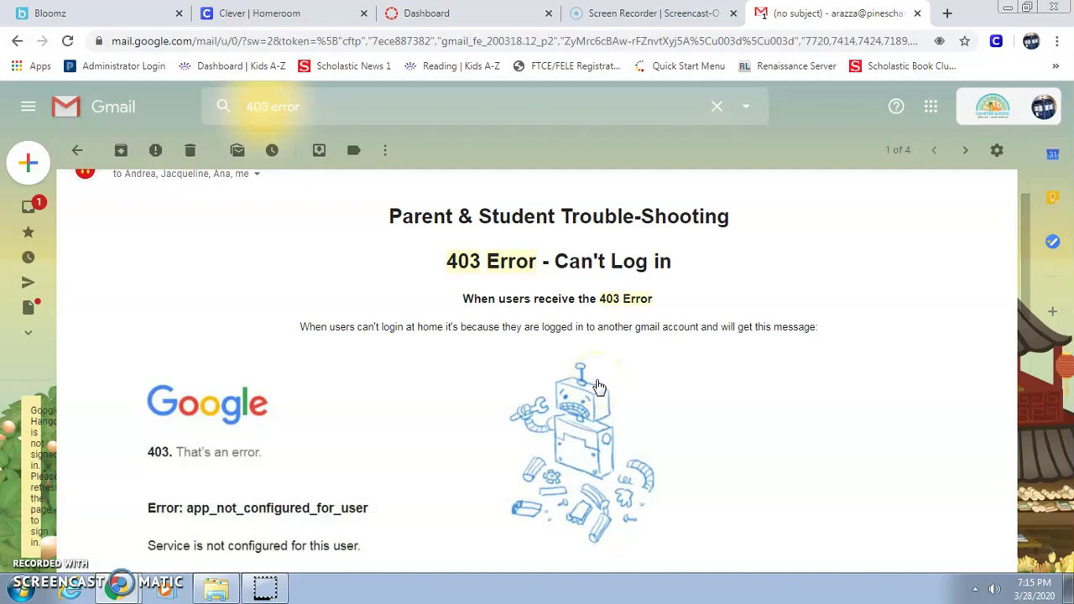
# Highlight the sentence explaining why users can't log in (403 error), then deselect it.
pyautogui.moveTo(310, 327); pyautogui.dragTo(825, 333)
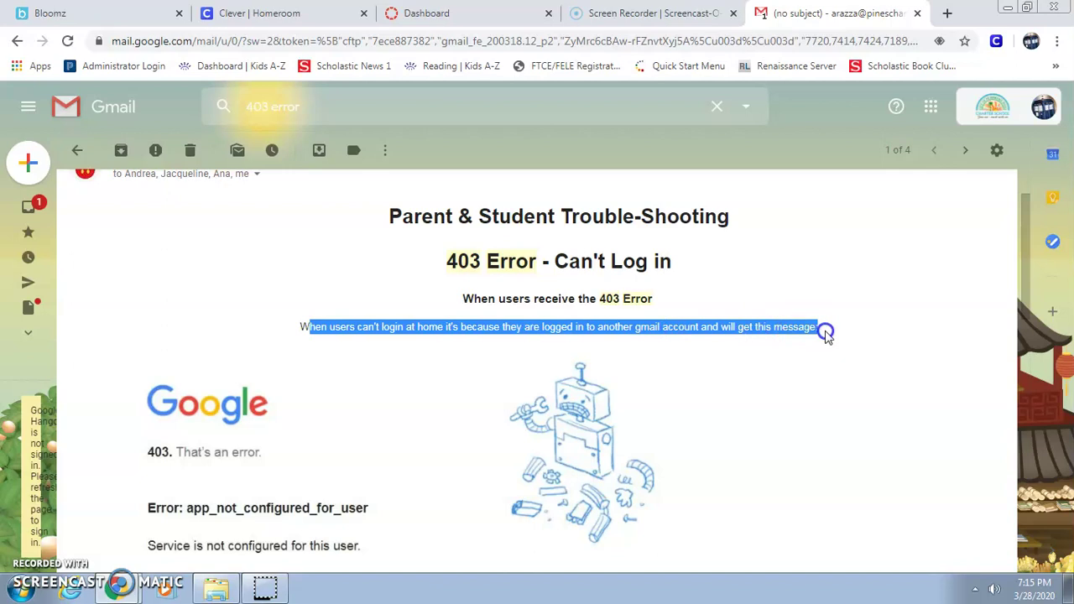
pyautogui.click(832, 381)
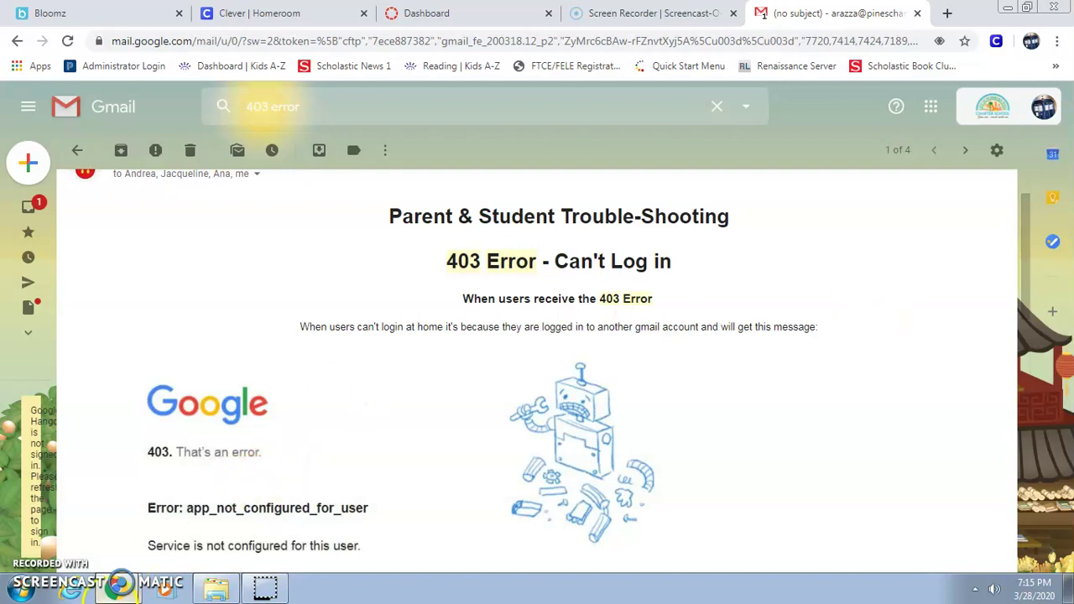
# Open a new incognito window, go to the Clever login page, and choose Log in with Google.
pyautogui.rightClick(120, 587)
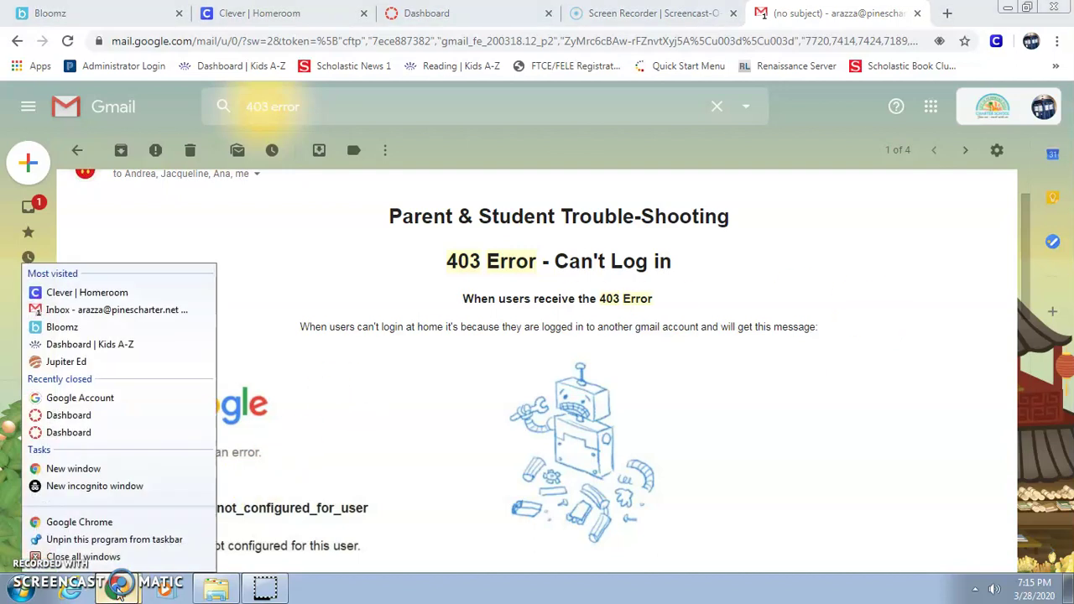
pyautogui.click(115, 495)
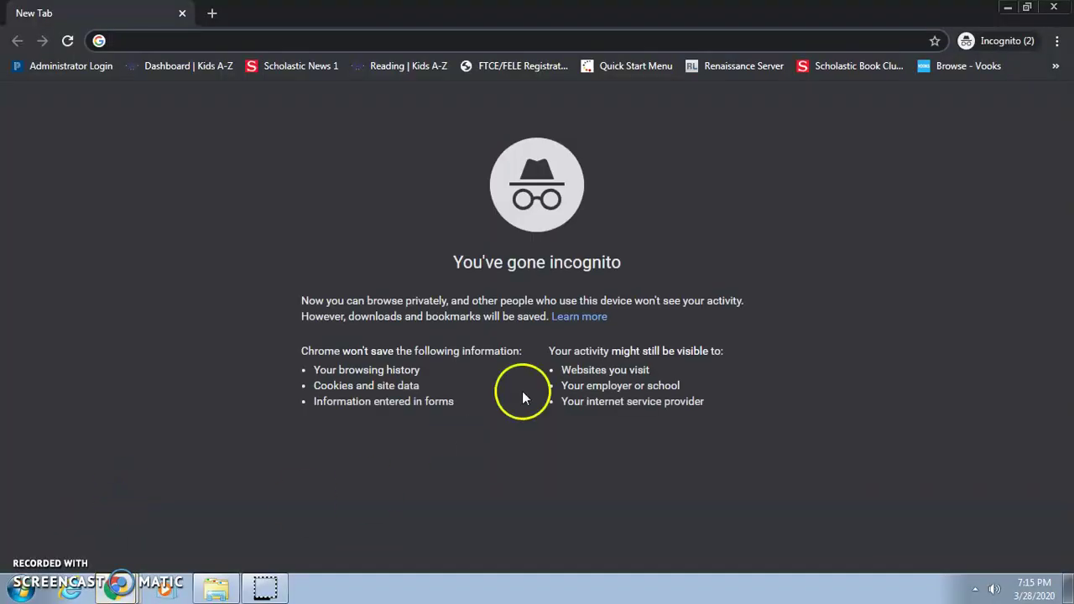
pyautogui.click(1054, 67)
pyautogui.click(1037, 89)
pyautogui.click(432, 243)
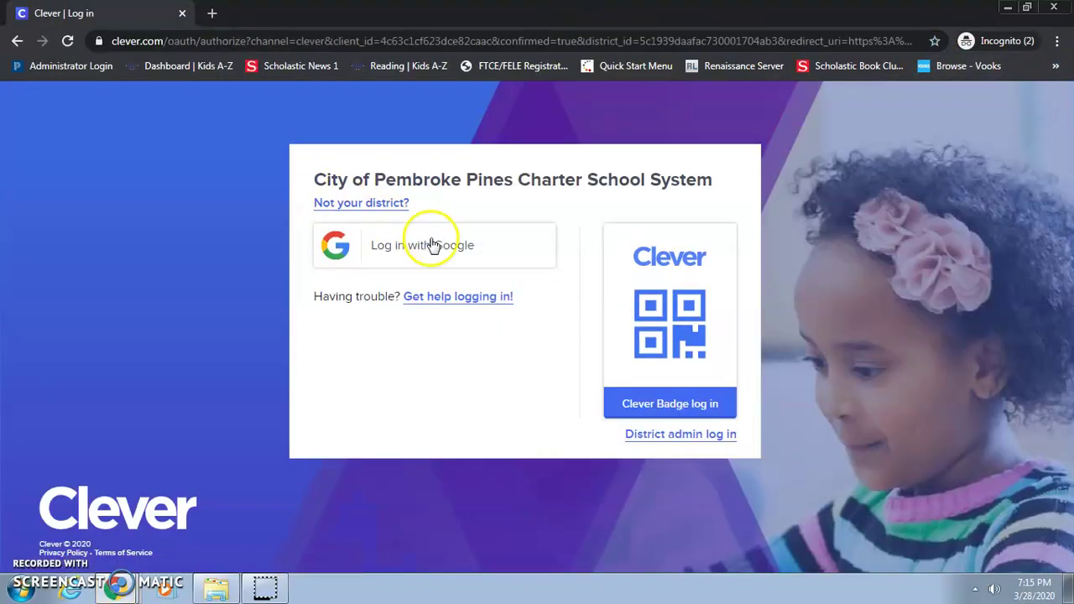
# Sign in with the student's suggested email and password, launch Canvas, and minimize the window.
pyautogui.click(448, 261)
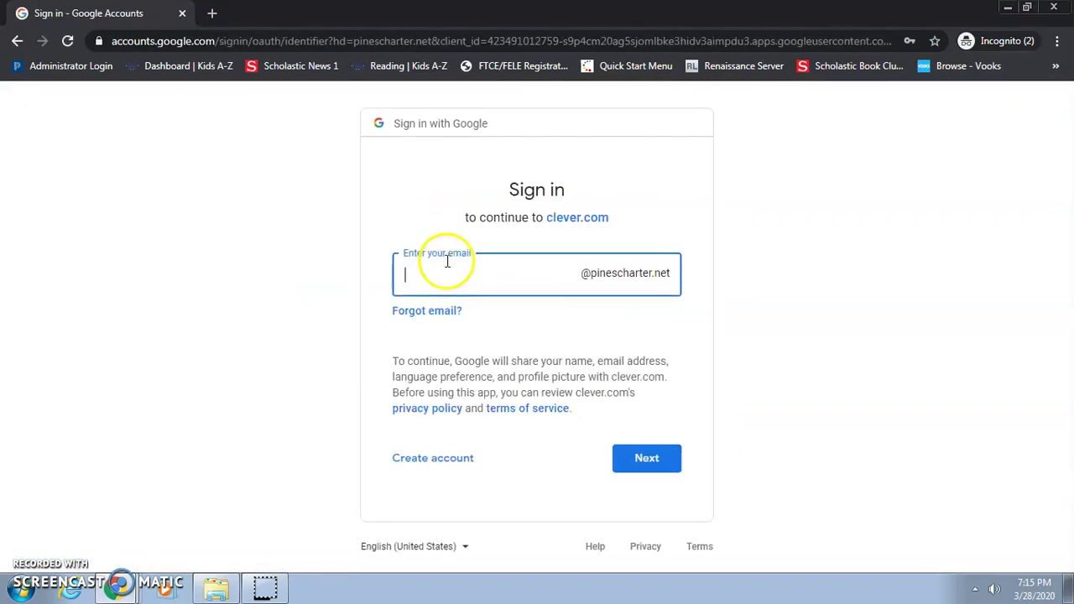
pyautogui.write('cr')
pyautogui.press('Down')
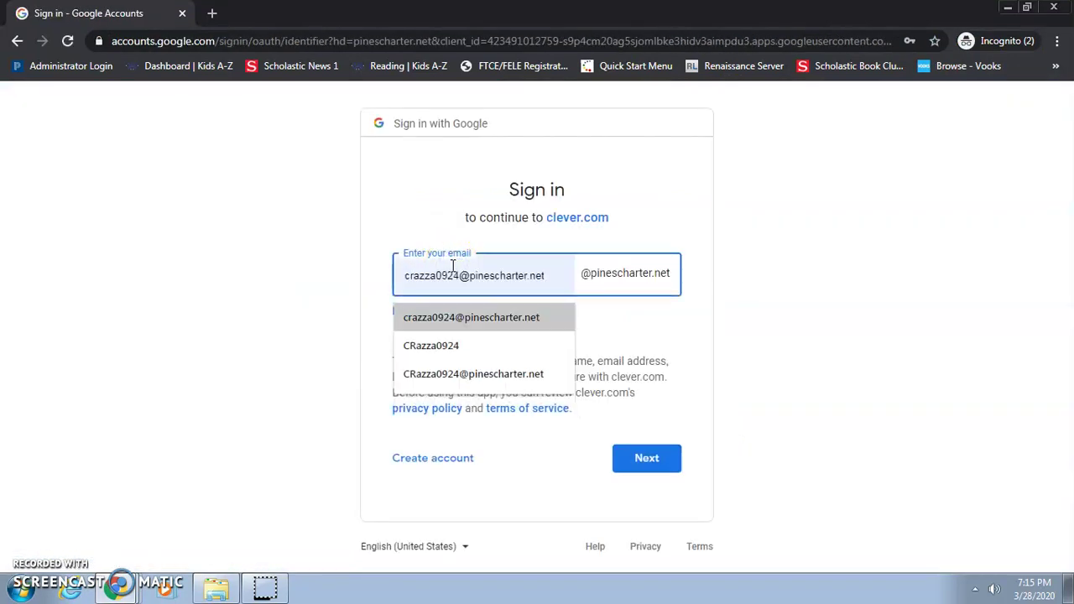
pyautogui.press('Return')
pyautogui.click(646, 458)
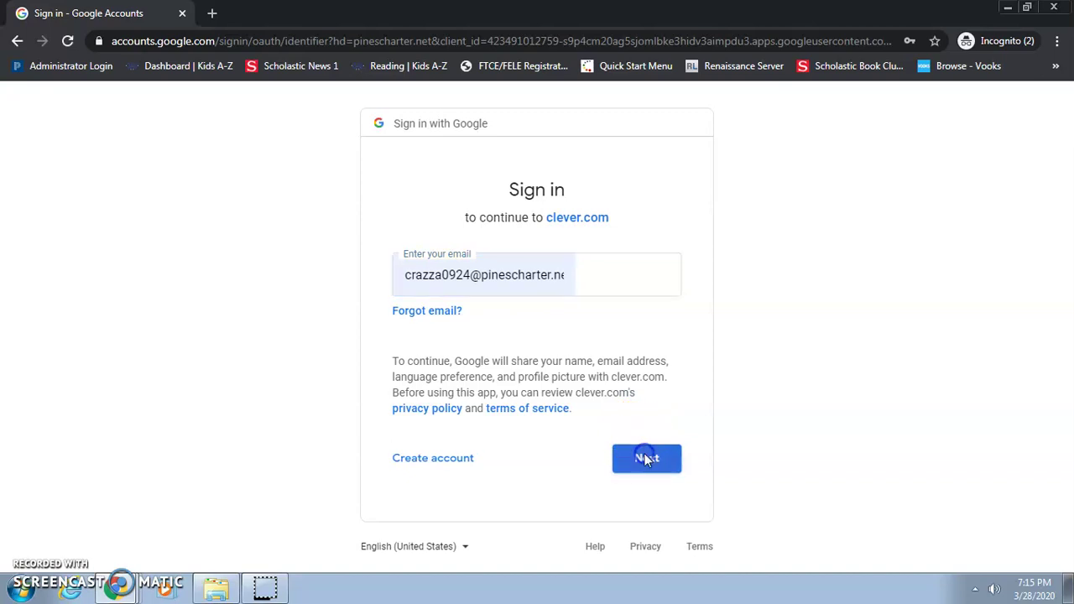
pyautogui.click(504, 300)
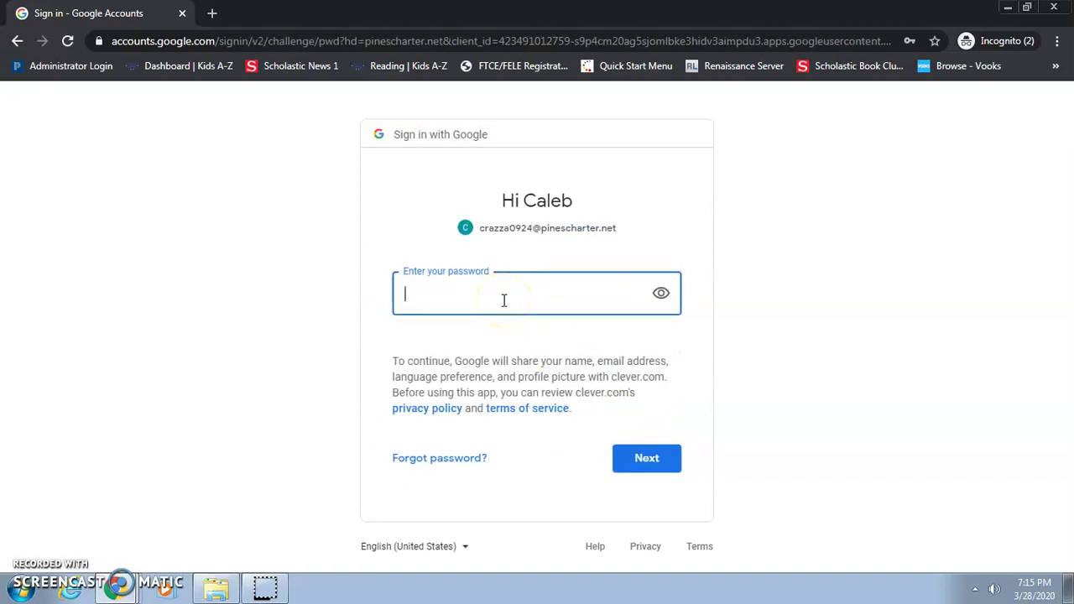
pyautogui.press('Return')
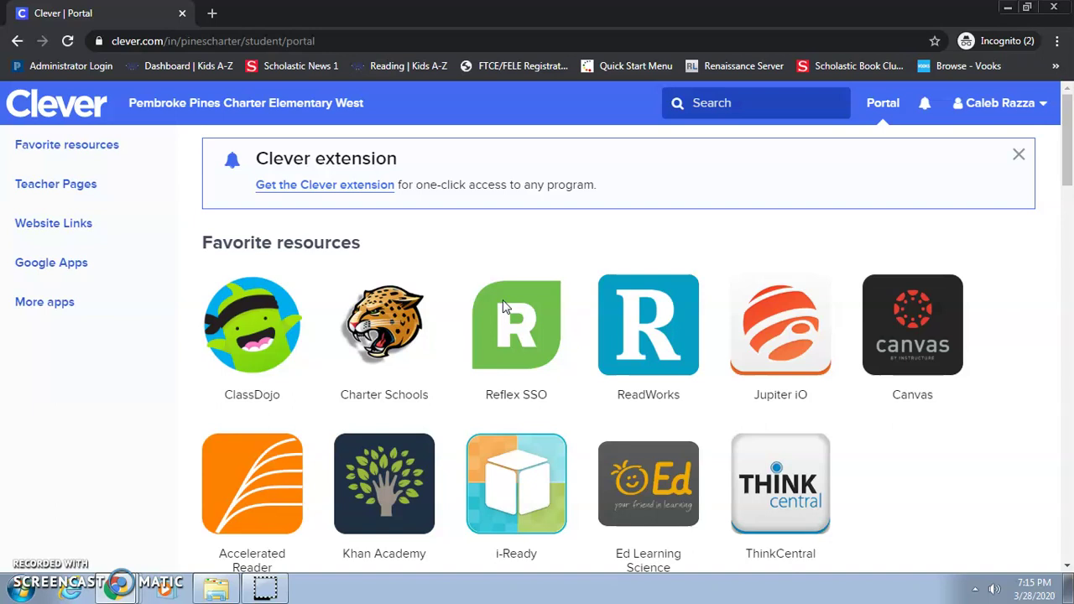
pyautogui.click(941, 354)
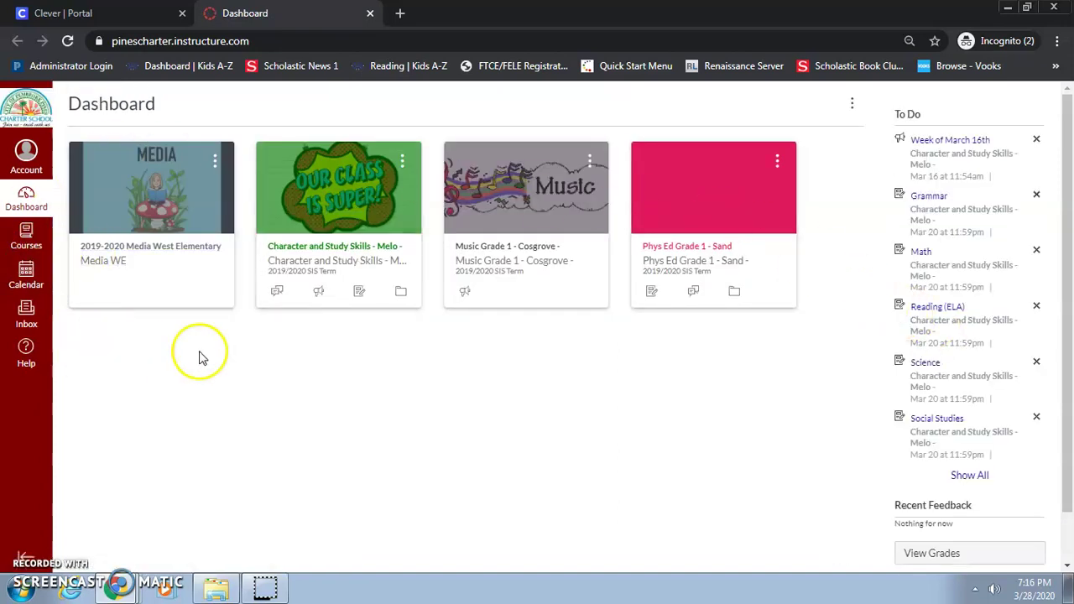
pyautogui.click(1007, 7)
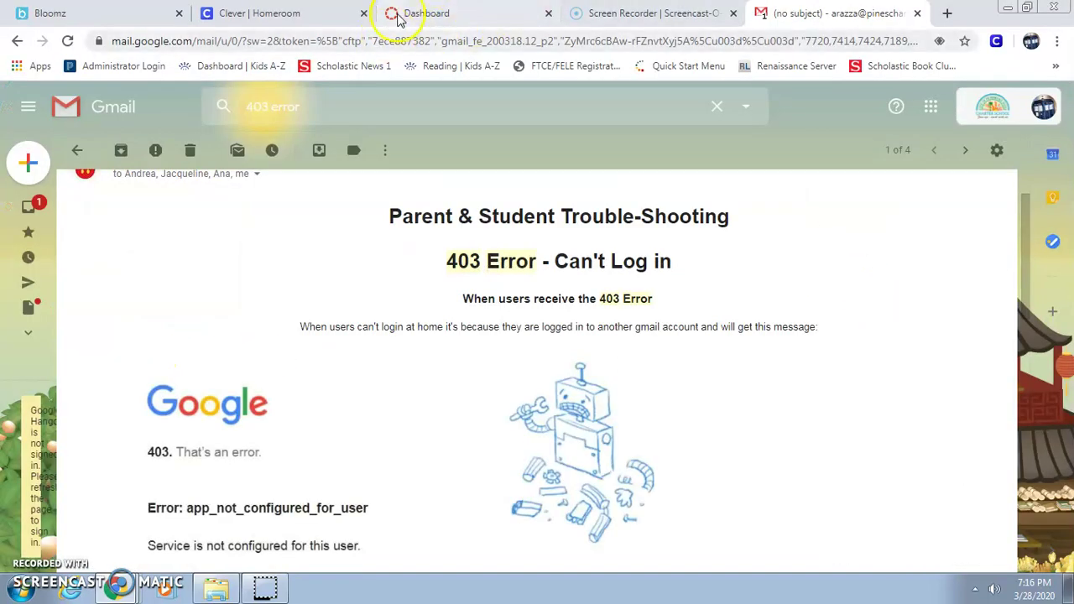
# Open the teacher's Virtual Class course from the Canvas Dashboard and view its Announcements and Modules.
pyautogui.click(401, 14)
pyautogui.click(117, 263)
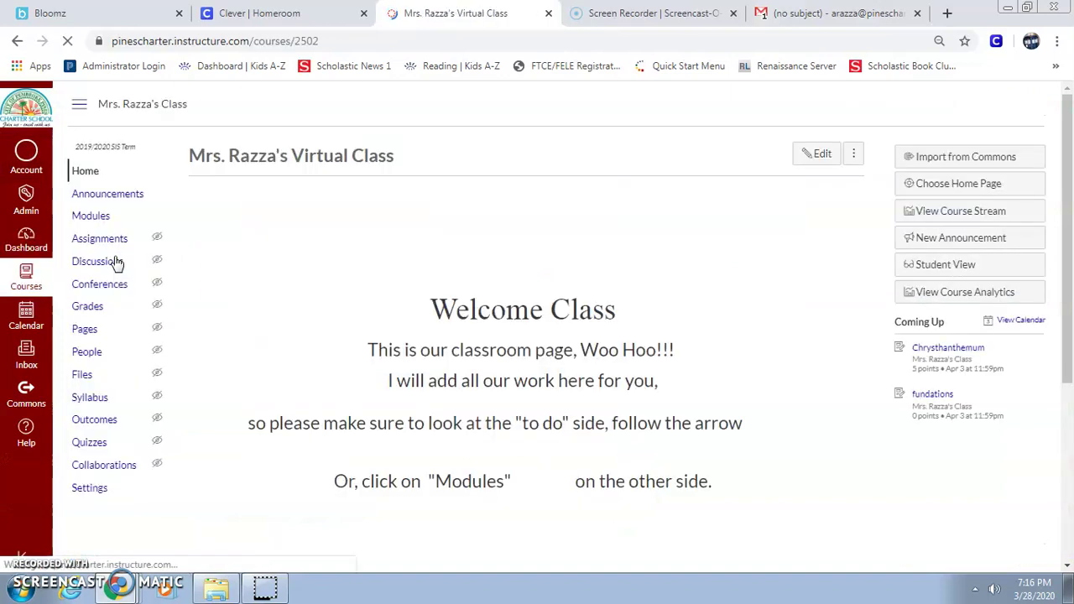
pyautogui.click(105, 200)
pyautogui.click(98, 217)
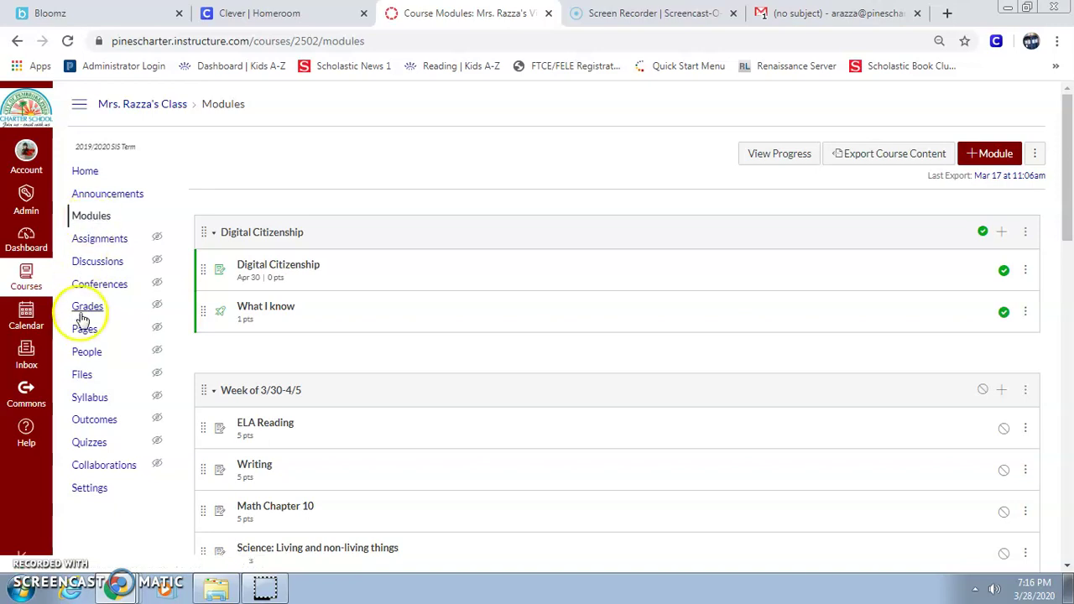
# Scroll through the course's People roster, then return to the course Home page.
pyautogui.click(84, 353)
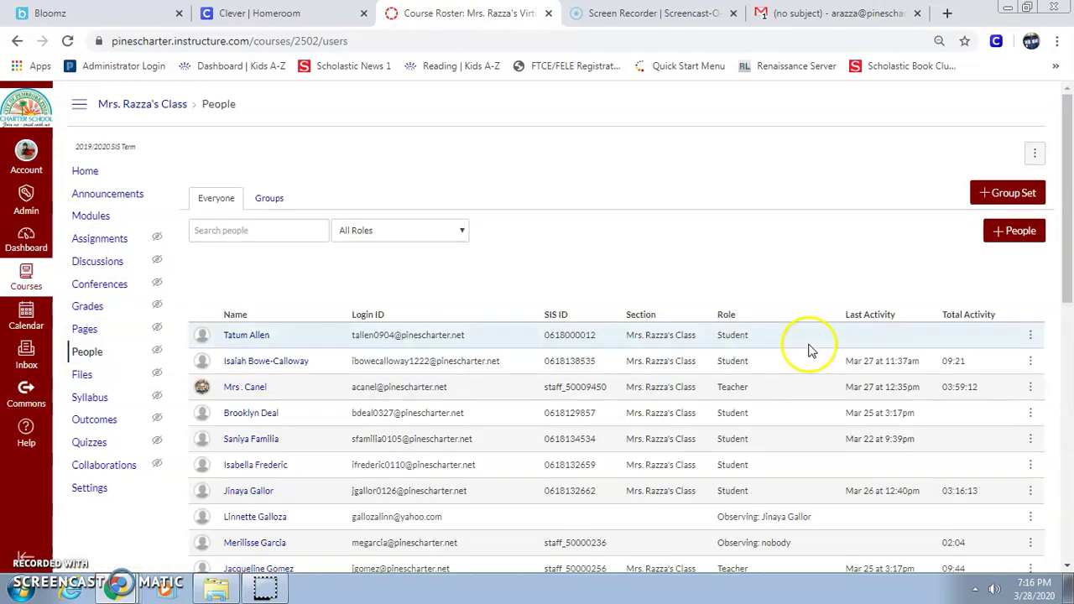
pyautogui.scroll(-3, 898, 376)
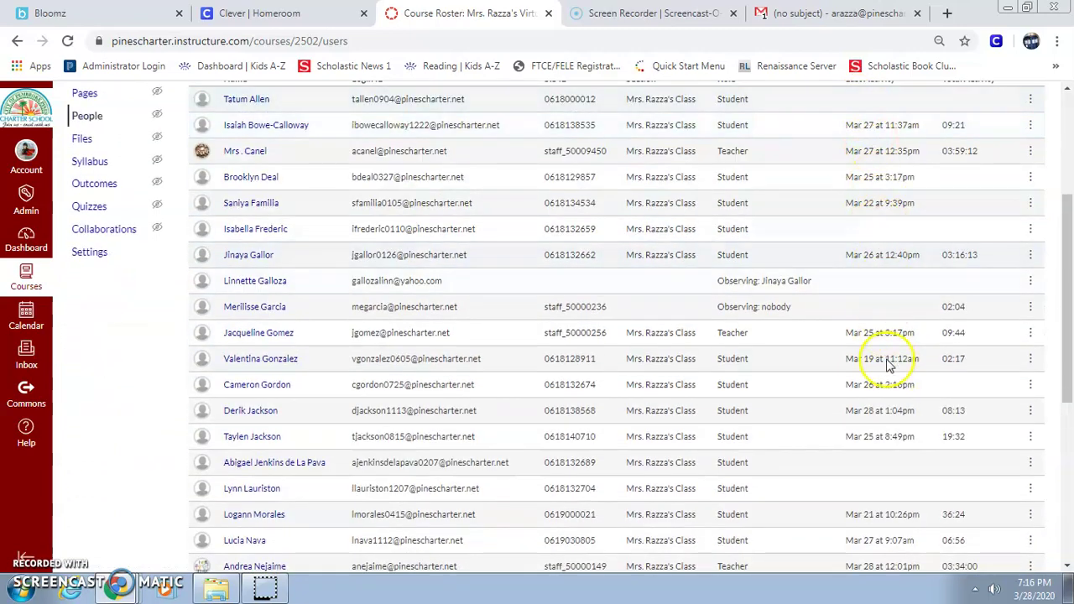
pyautogui.scroll(-4, 903, 512)
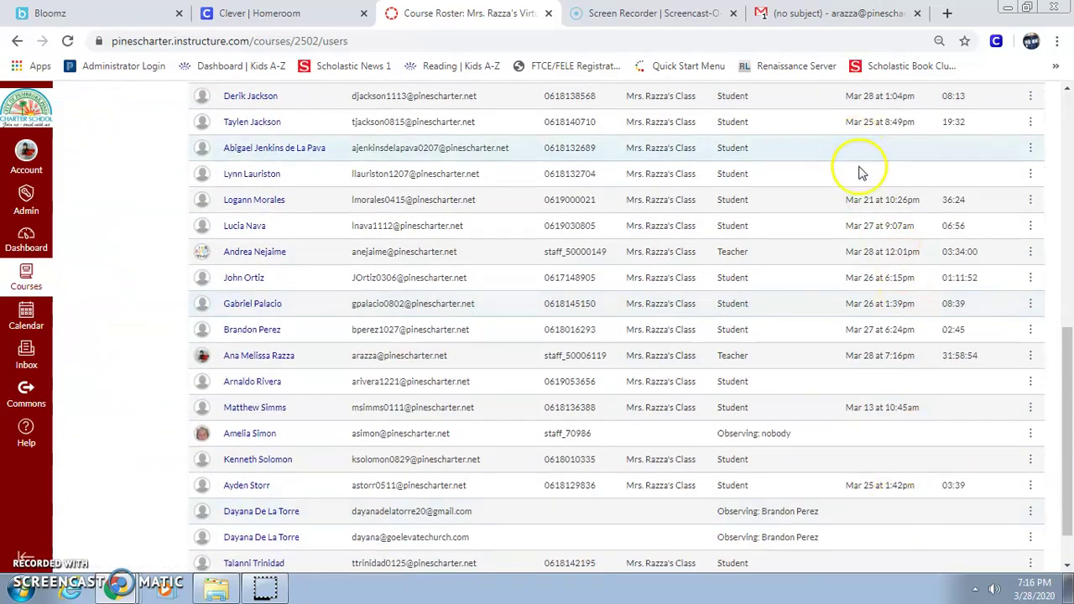
pyautogui.scroll(-1, 906, 503)
pyautogui.scroll(6, 905, 495)
pyautogui.scroll(1, 903, 493)
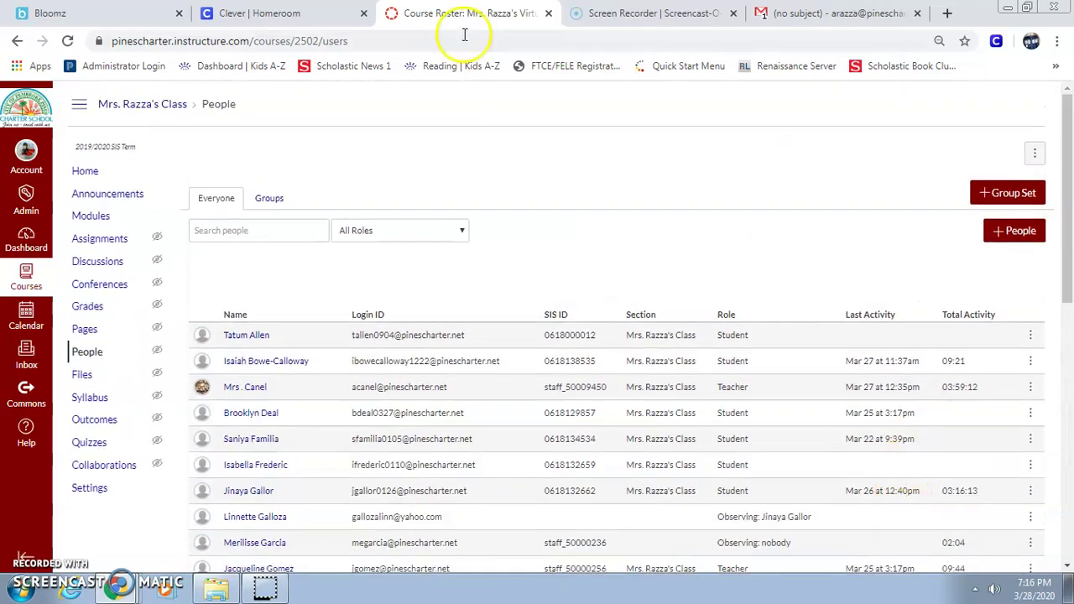
pyautogui.click(85, 171)
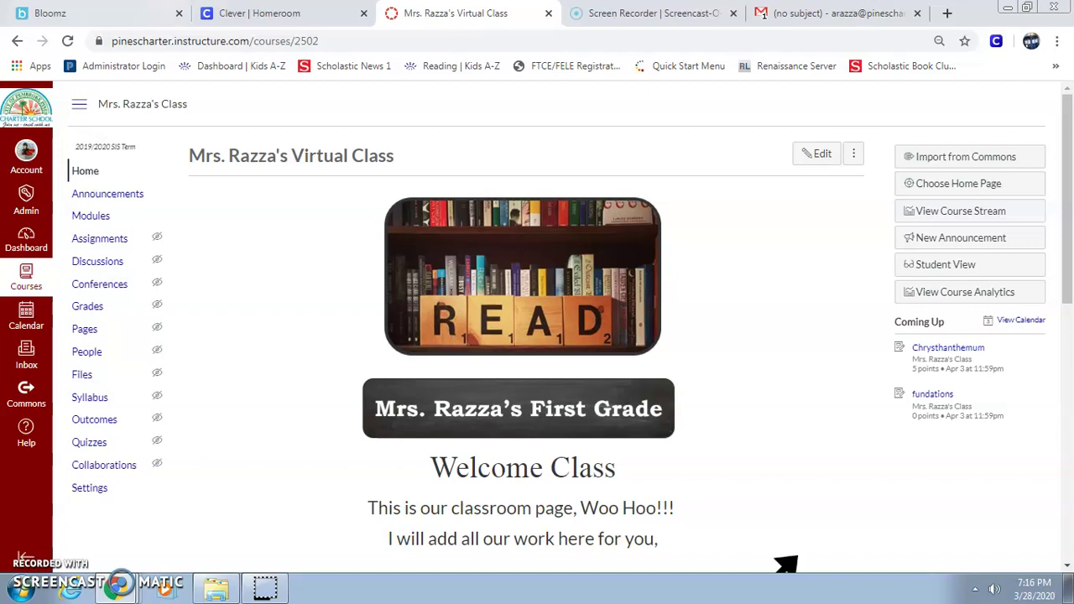
# Switch from the Bloomz tab to the Clever Homeroom tab and check the profile menu.
pyautogui.click(129, 12)
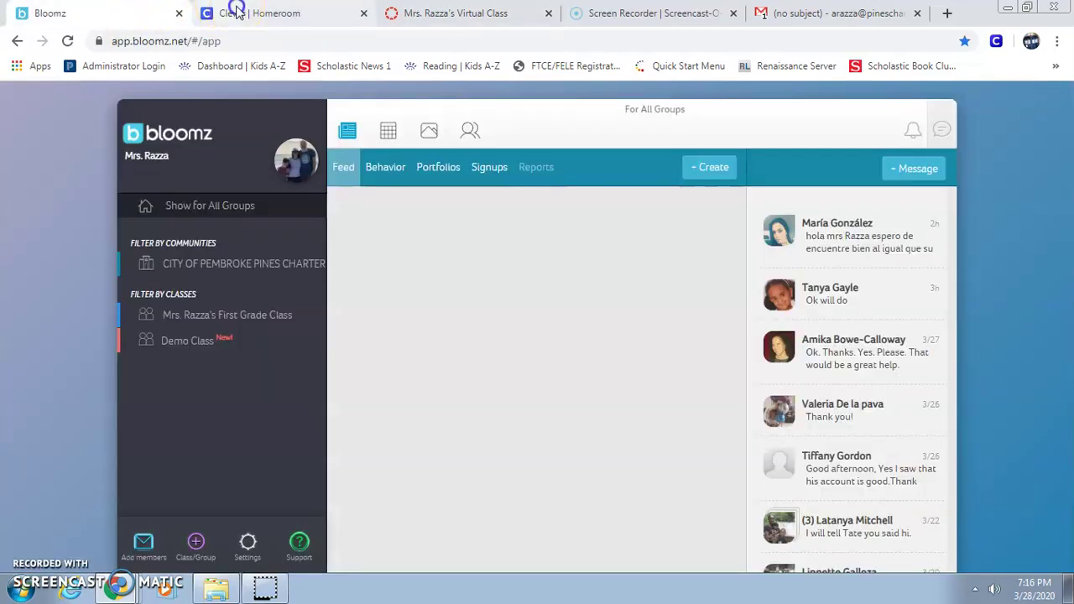
pyautogui.click(202, 12)
pyautogui.click(1031, 41)
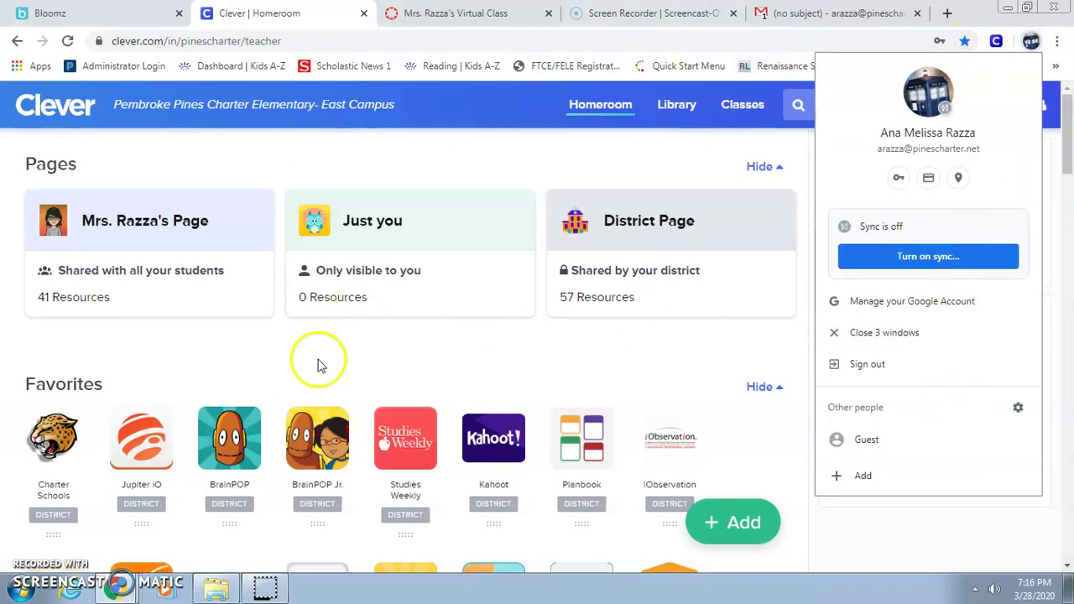
# Open another empty incognito window from the taskbar Chrome menu and minimize it.
pyautogui.click(120, 591)
pyautogui.rightClick(120, 591)
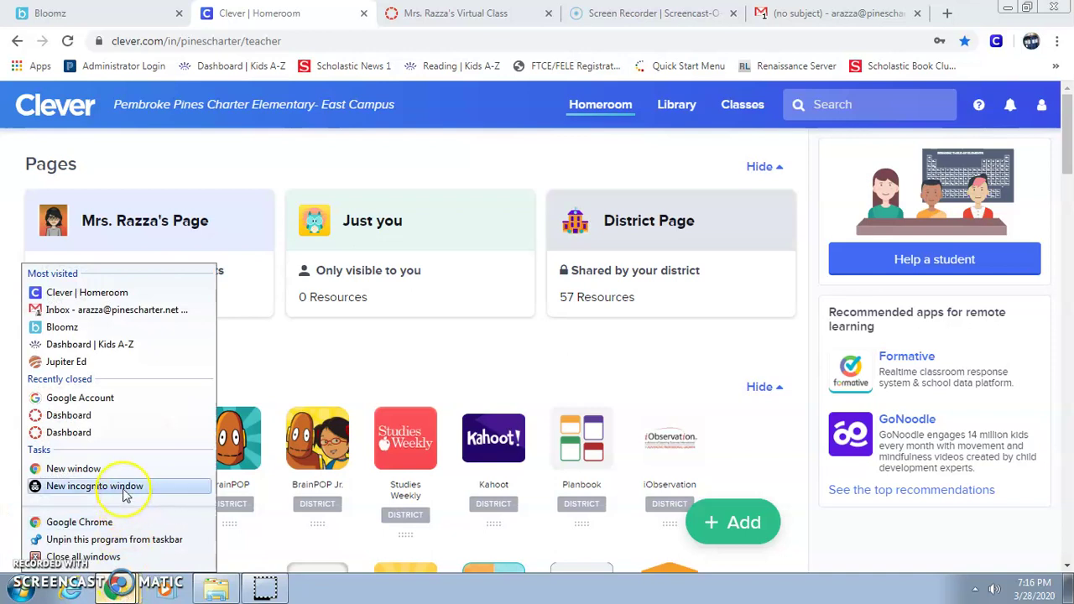
pyautogui.click(123, 487)
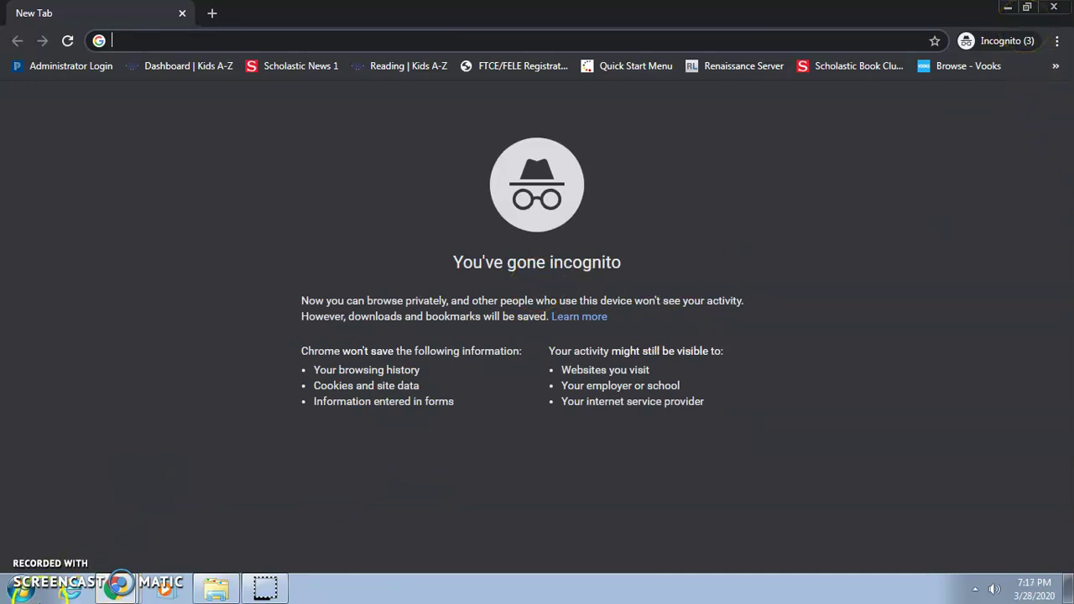
pyautogui.click(267, 589)
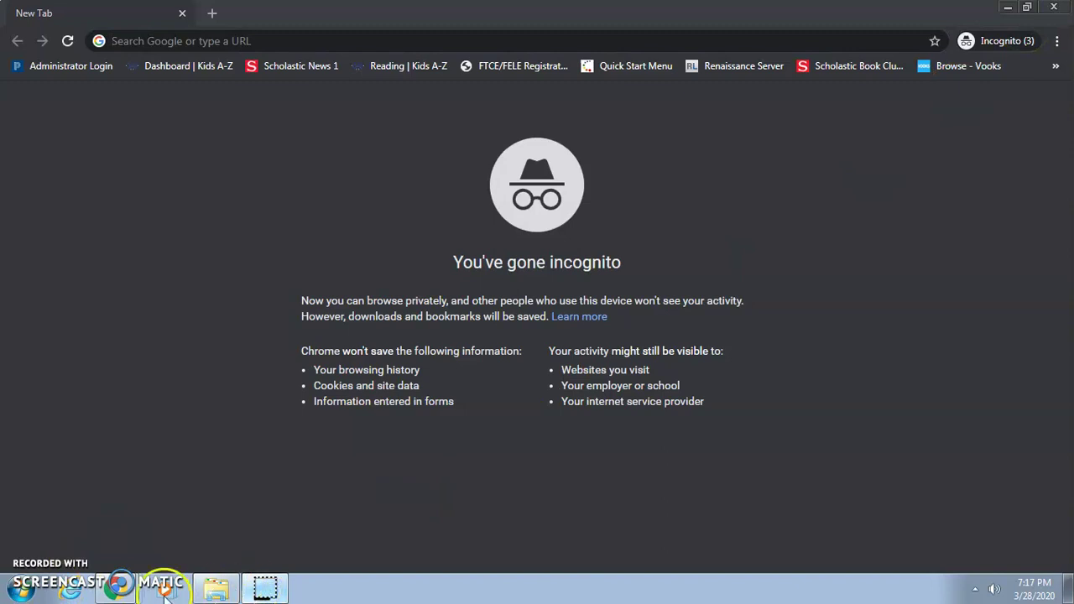
pyautogui.click(1008, 9)
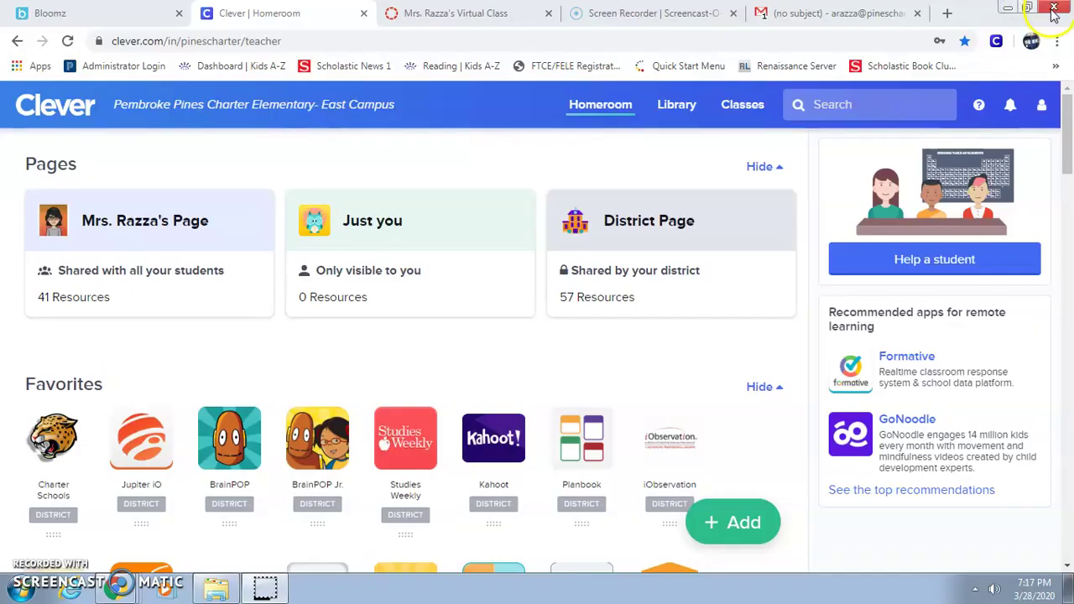
# Minimize the teacher's Clever window and close the leftover Google sign-in window.
pyautogui.click(1004, 9)
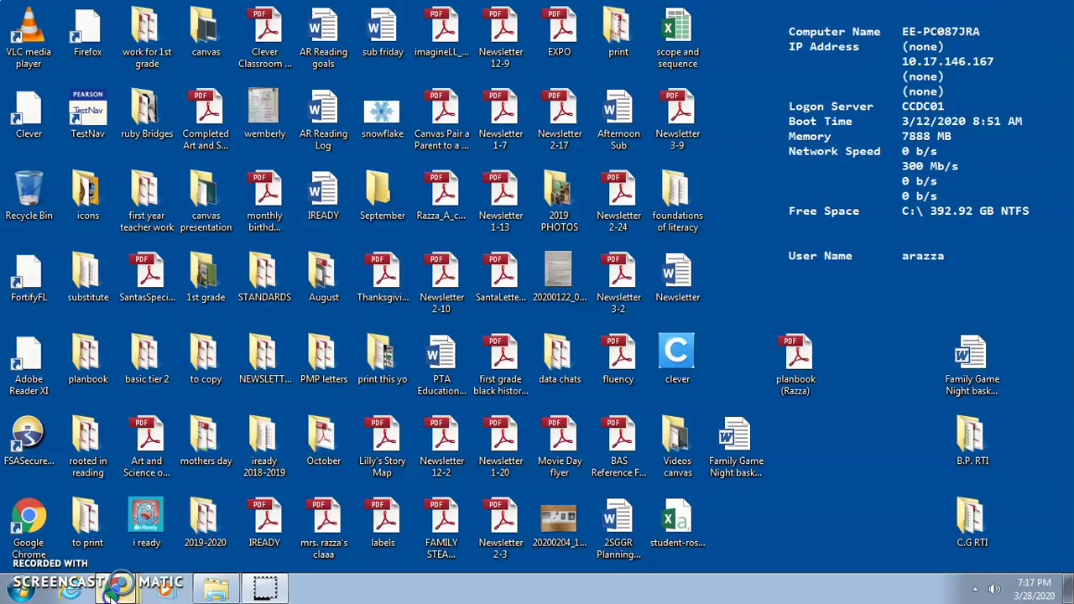
pyautogui.moveTo(120, 589)
pyautogui.click(97, 502)
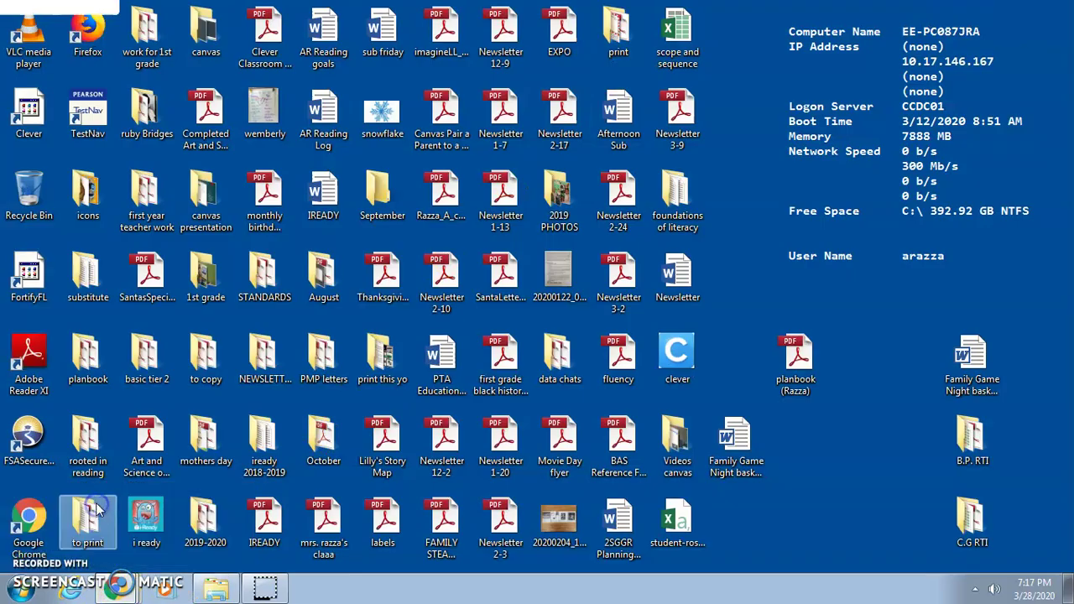
pyautogui.click(1054, 6)
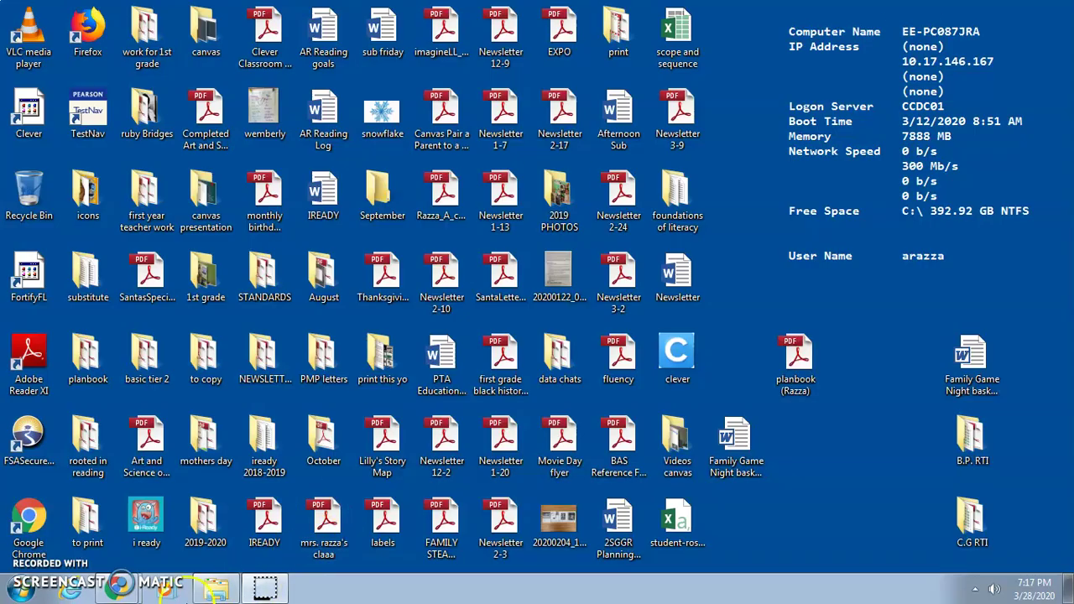
# Close the empty incognito window and the student's Canvas Dashboard window.
pyautogui.moveTo(120, 584)
pyautogui.click(131, 550)
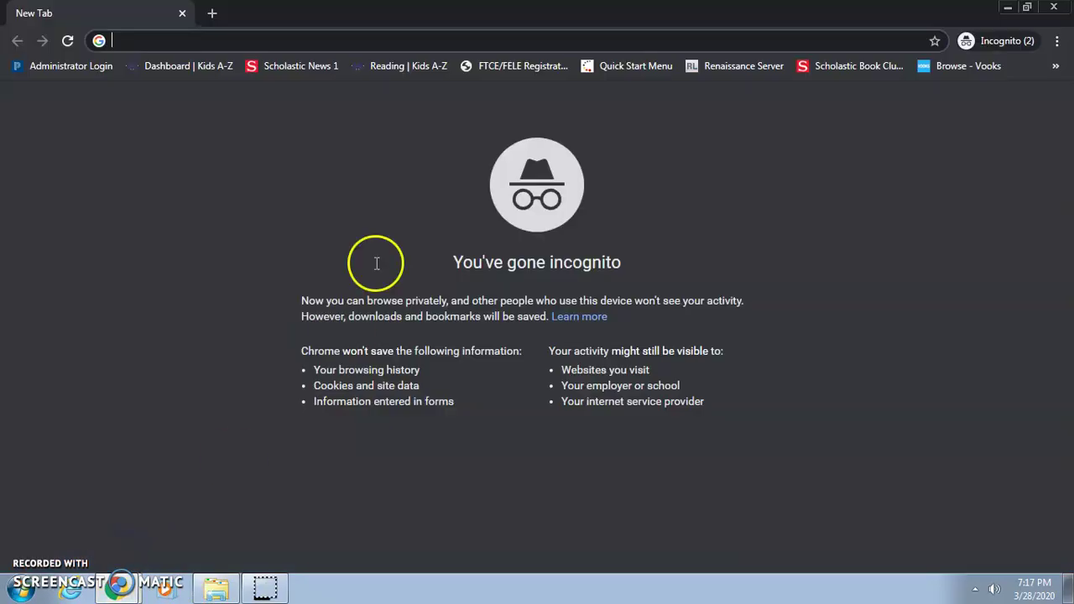
pyautogui.click(1053, 7)
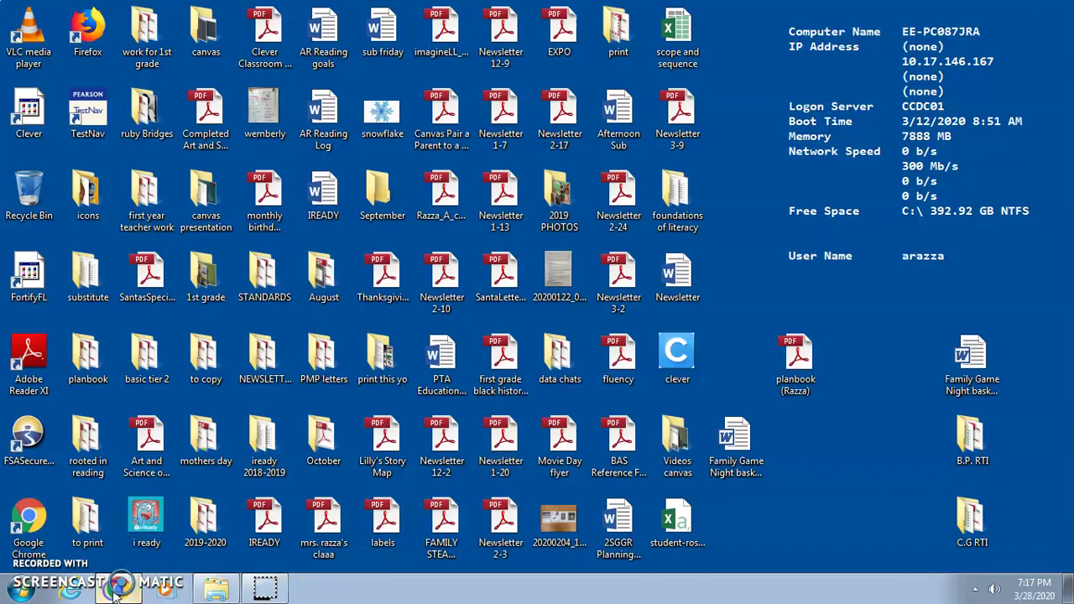
pyautogui.click(132, 548)
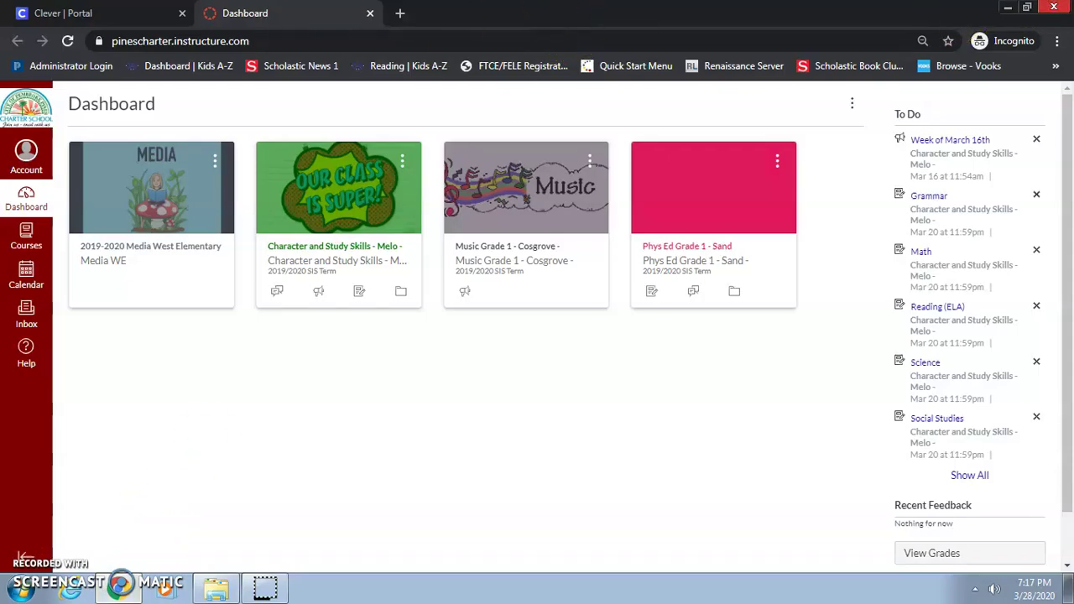
pyautogui.hotkey('alt', 'F4')
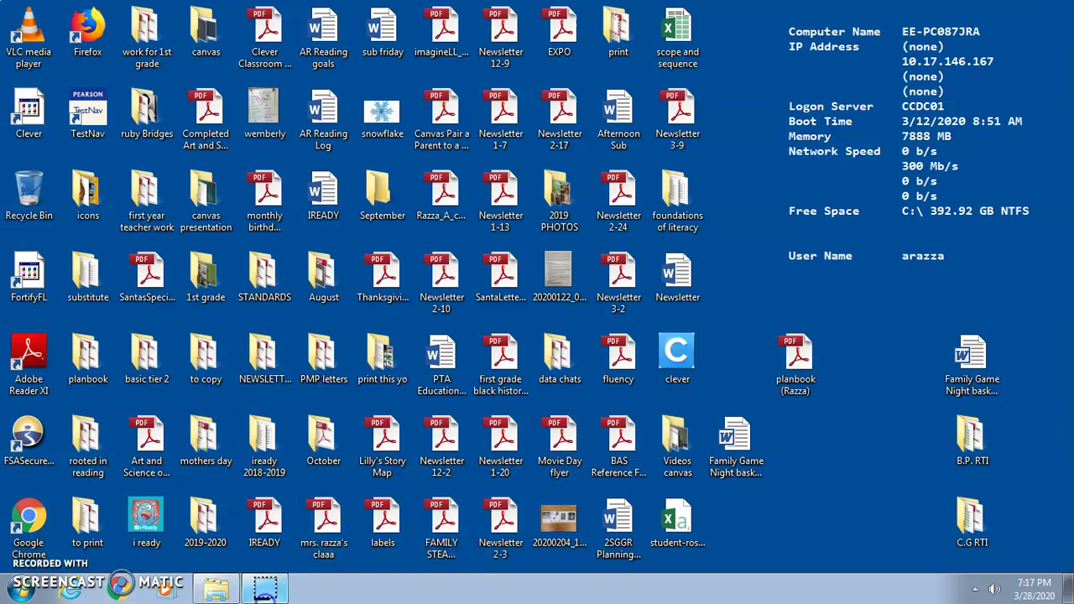